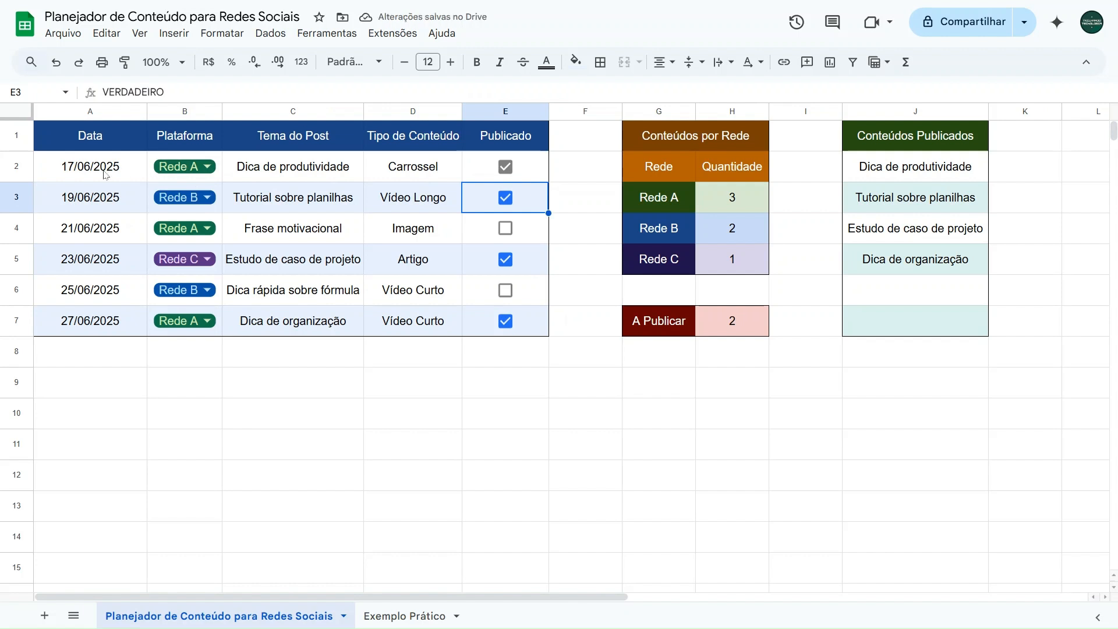
Step: Examine how the first post's row is filled in: the calendar in A2, the Plataforma dropdown in B2, and the topic and content type cells
double_click(105, 174)
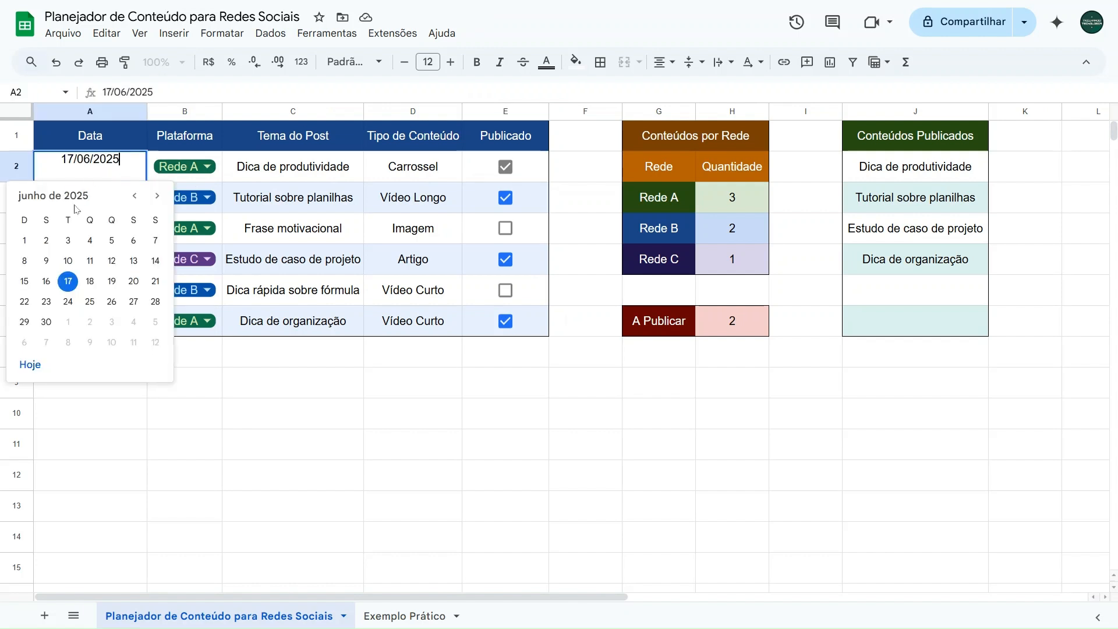
left_click(156, 197)
left_click(135, 197)
left_click(207, 168)
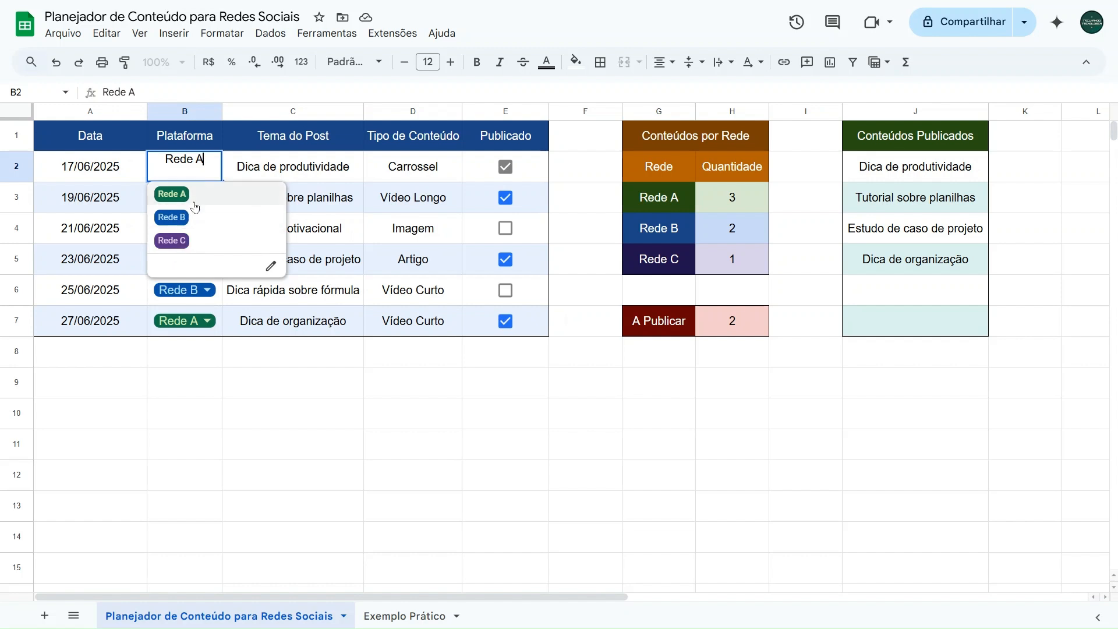
left_click(277, 169)
left_click(413, 170)
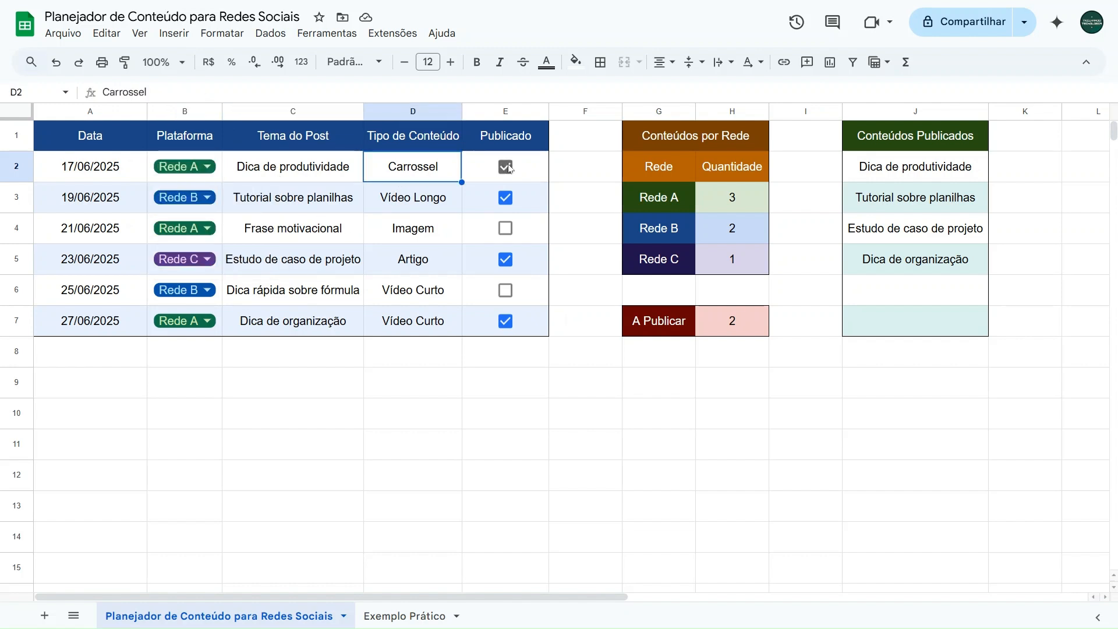
Step: Toggle the Publicado checkboxes in E2 and E3 off and back on to test the summary tables
left_click(506, 167)
left_click(505, 198)
left_click(505, 199)
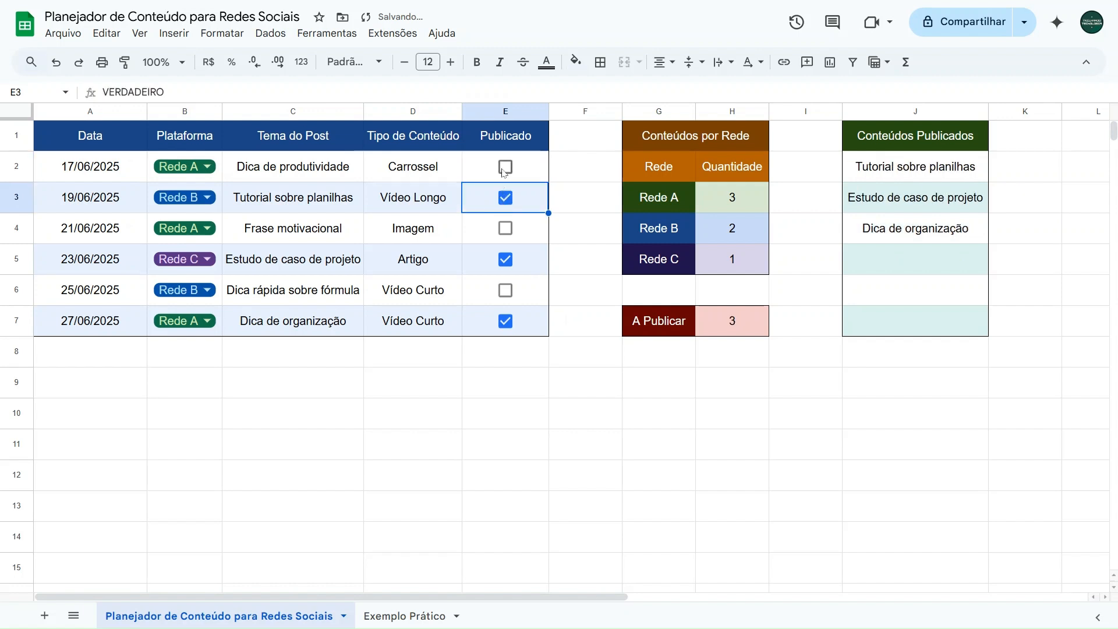
left_click(505, 167)
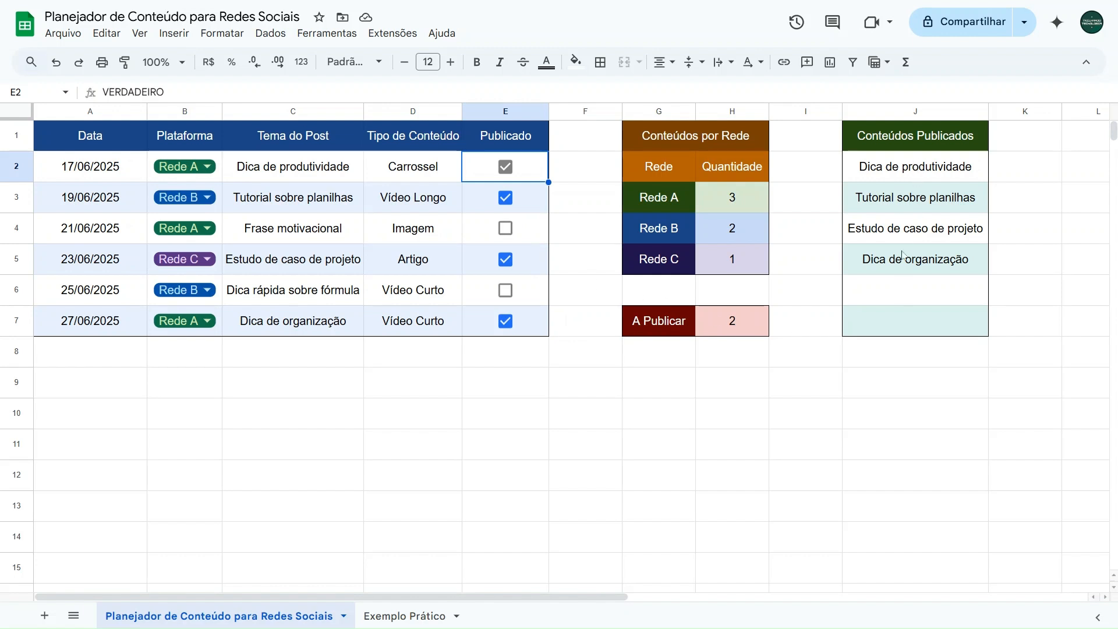
Step: Switch to the Exemplo Prático sheet
left_click(115, 371)
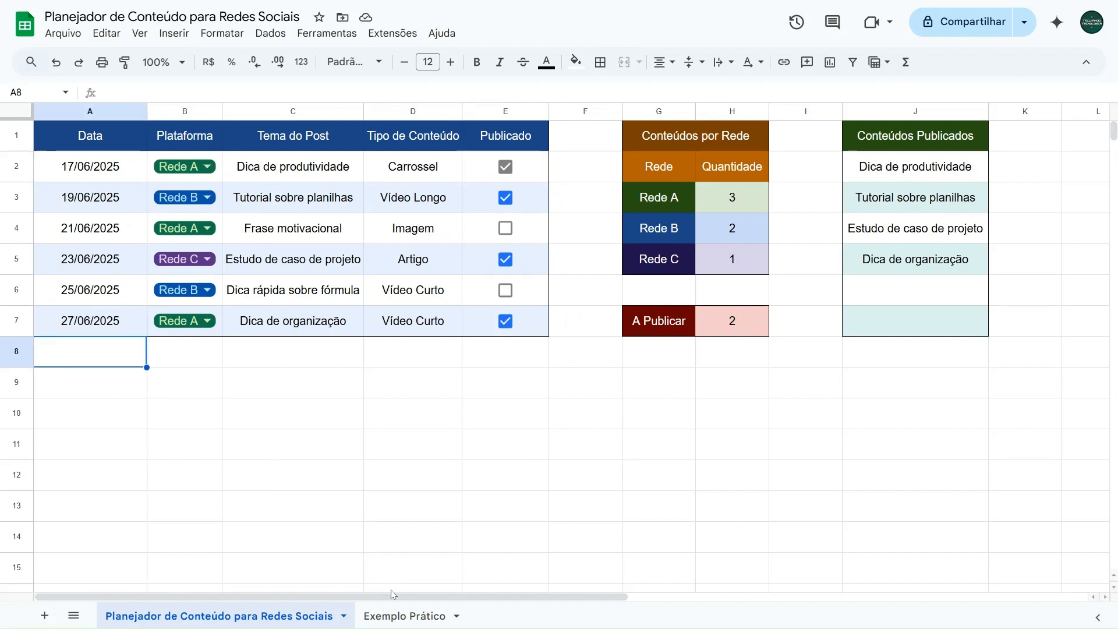
left_click(394, 614)
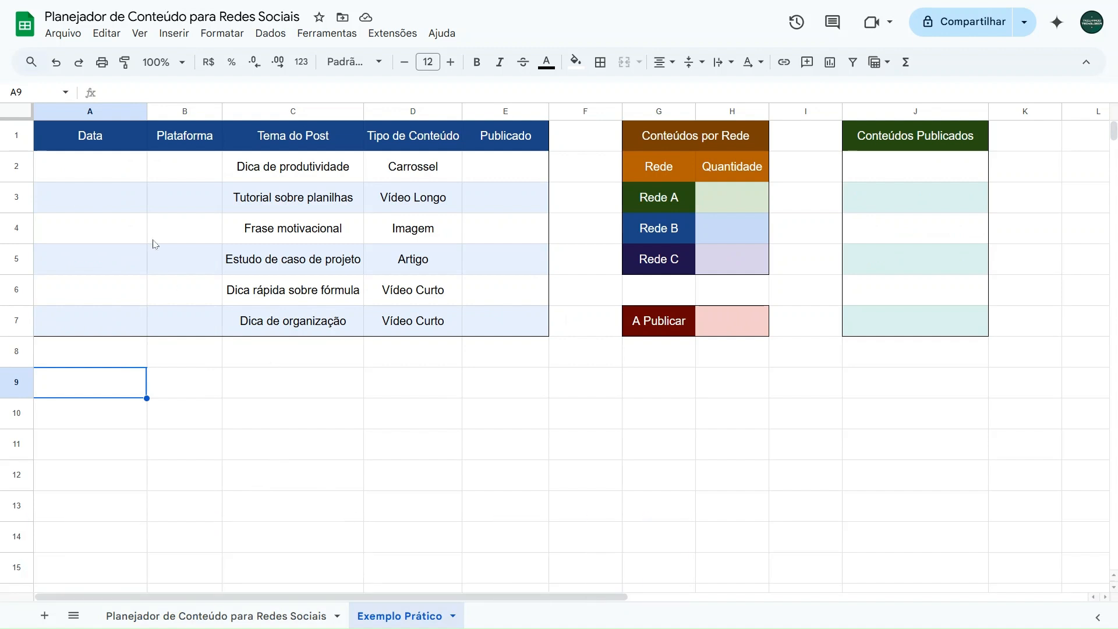
left_click_drag(78, 169, 75, 319)
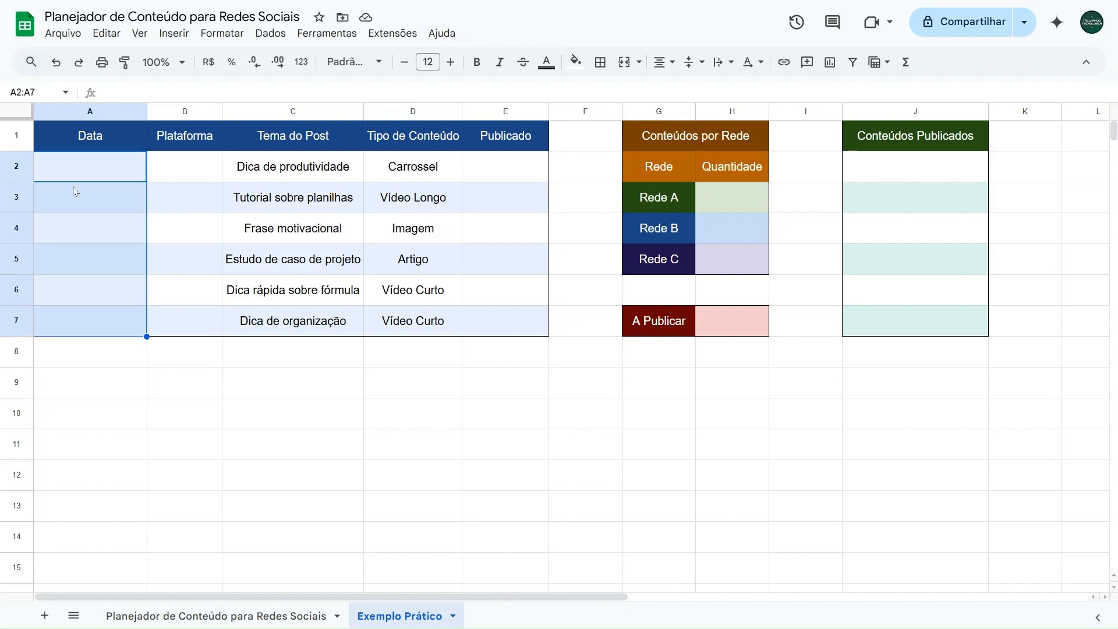
left_click(79, 177)
left_click(83, 201)
left_click(80, 232)
left_click(78, 263)
left_click(78, 291)
left_click(76, 320)
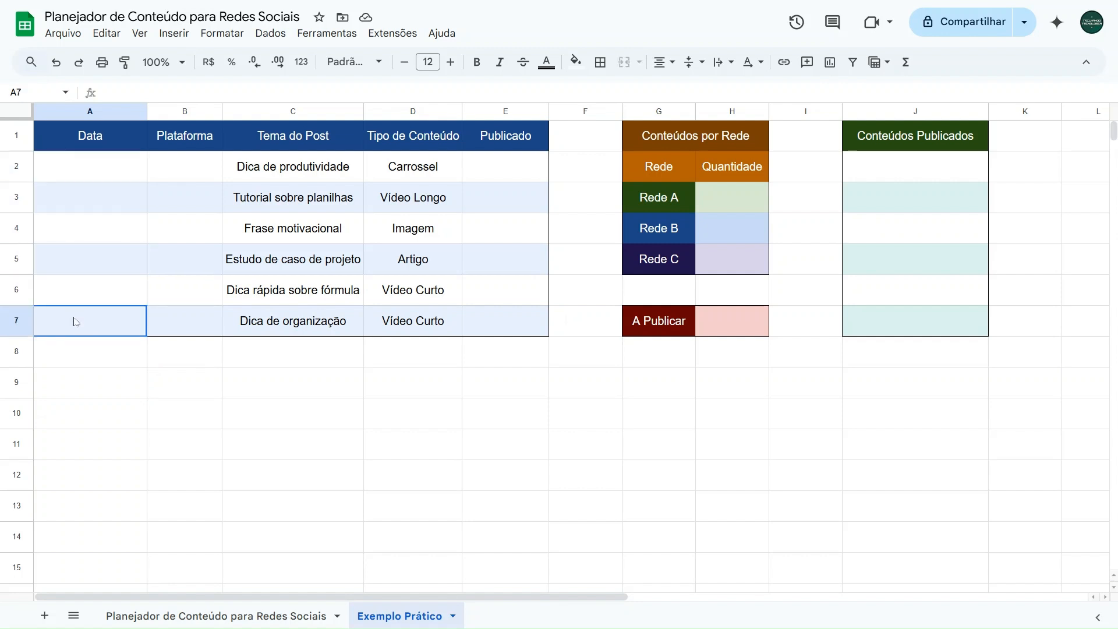
left_click(91, 156)
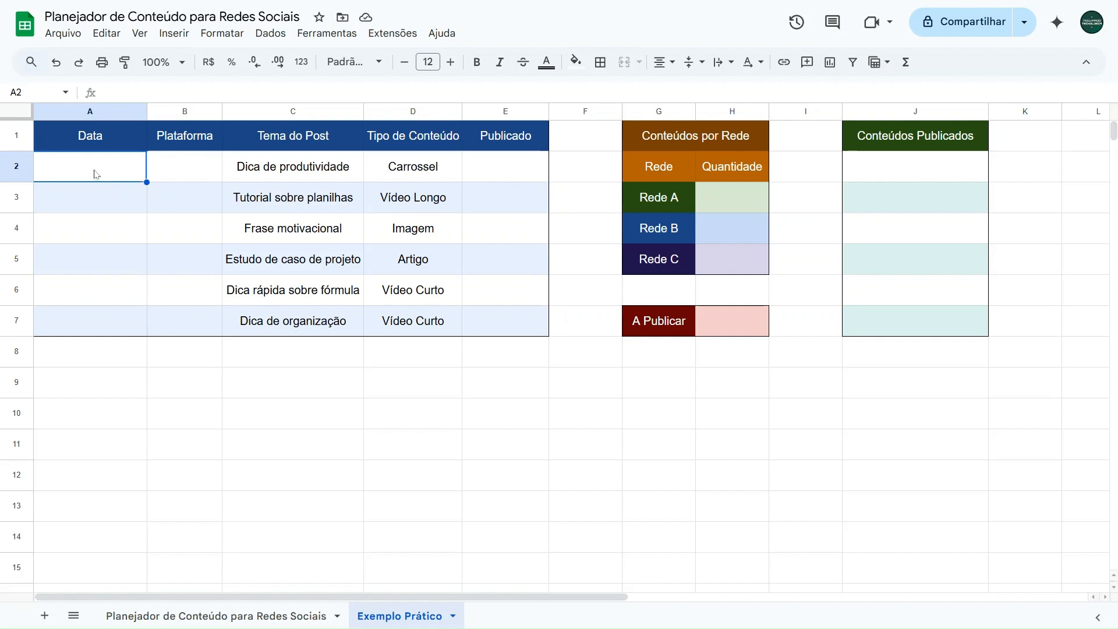
Step: Add a data validation rule to the Data cells A2:A7 with the criterion "É uma data válida"
left_click_drag(96, 176, 88, 328)
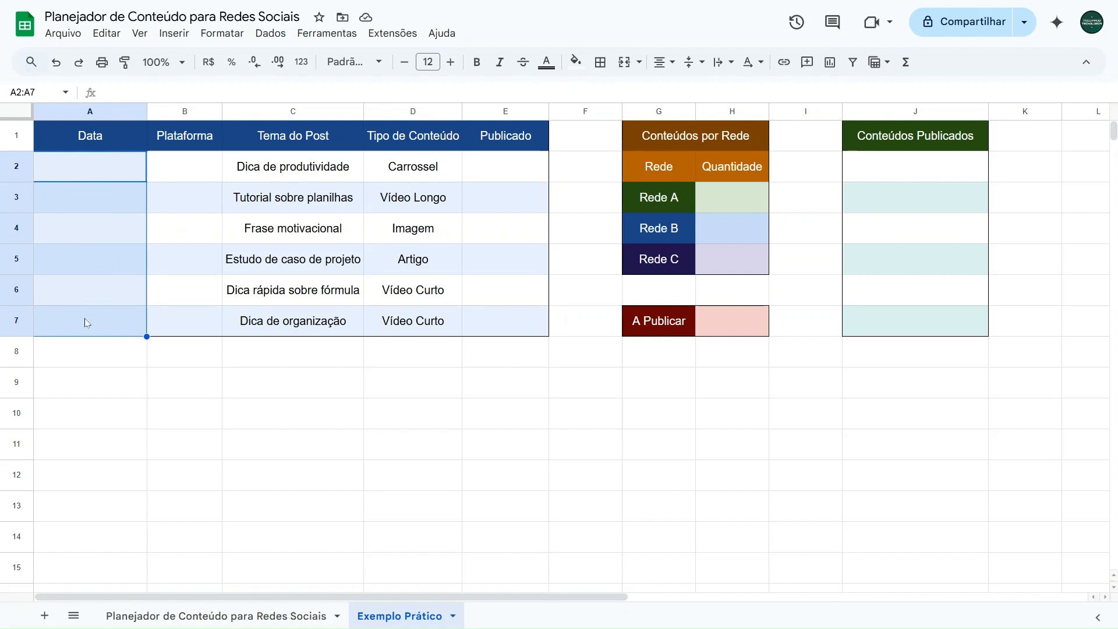
left_click(270, 33)
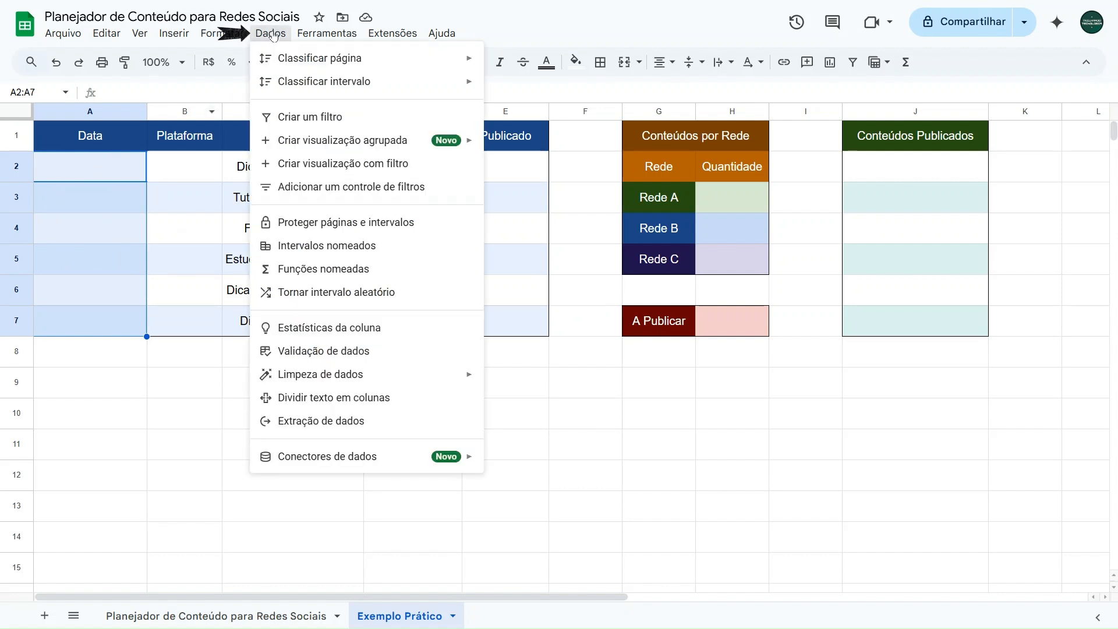
left_click(331, 352)
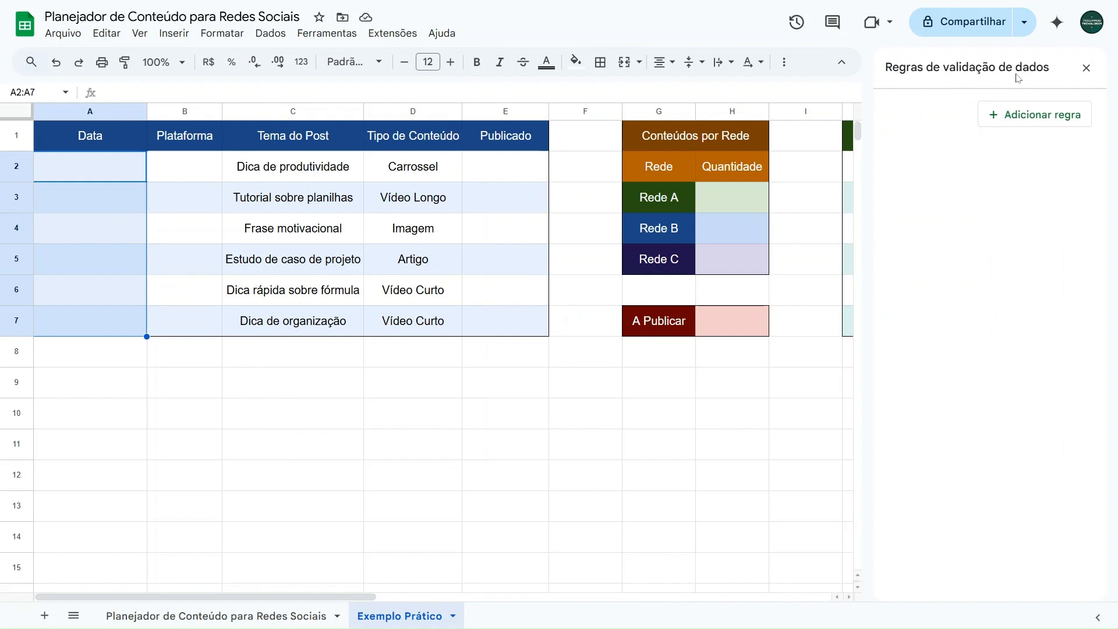
left_click(1028, 122)
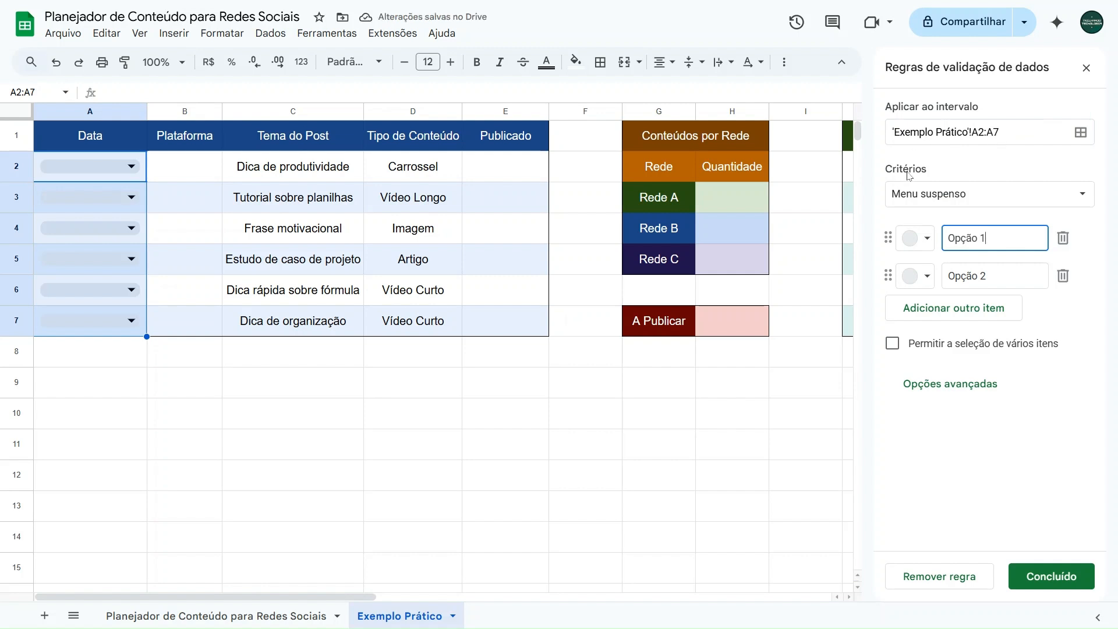
left_click(925, 201)
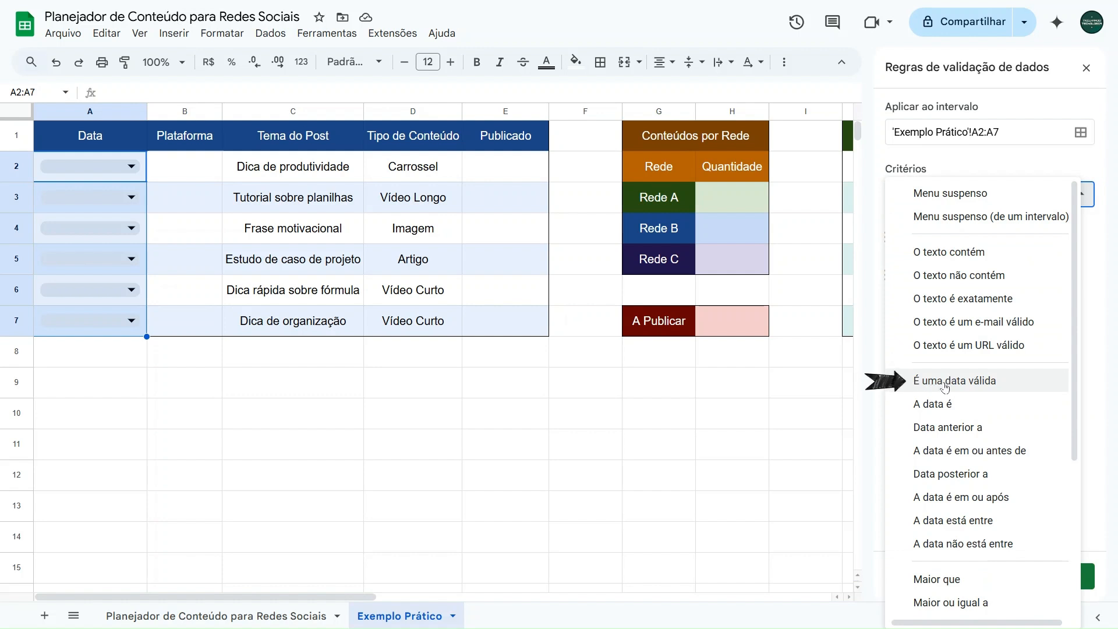
left_click(977, 382)
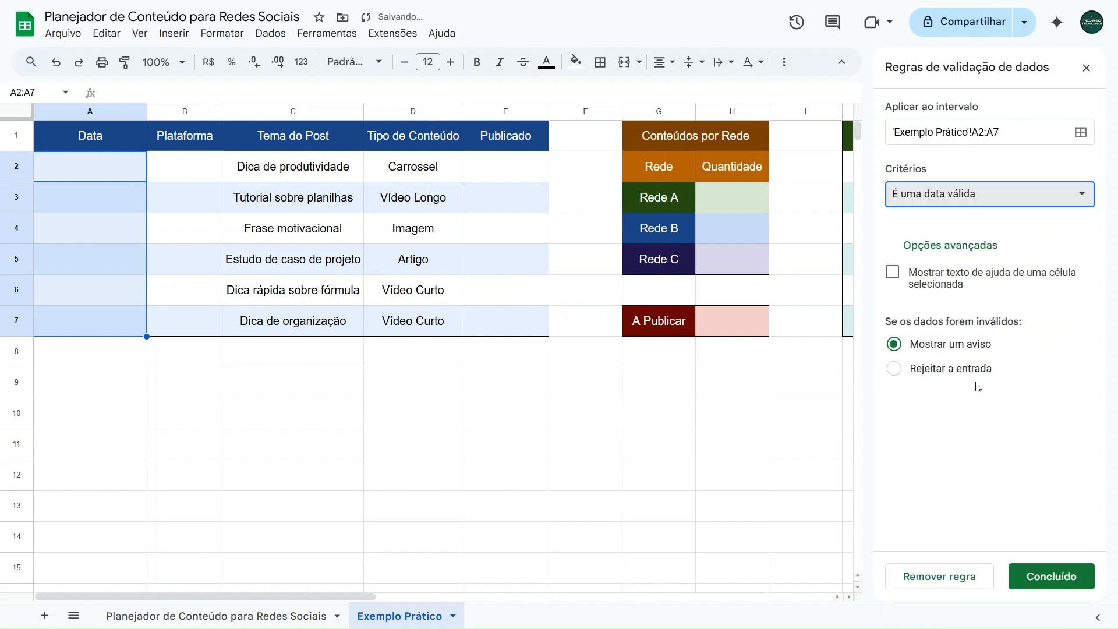
left_click(1048, 579)
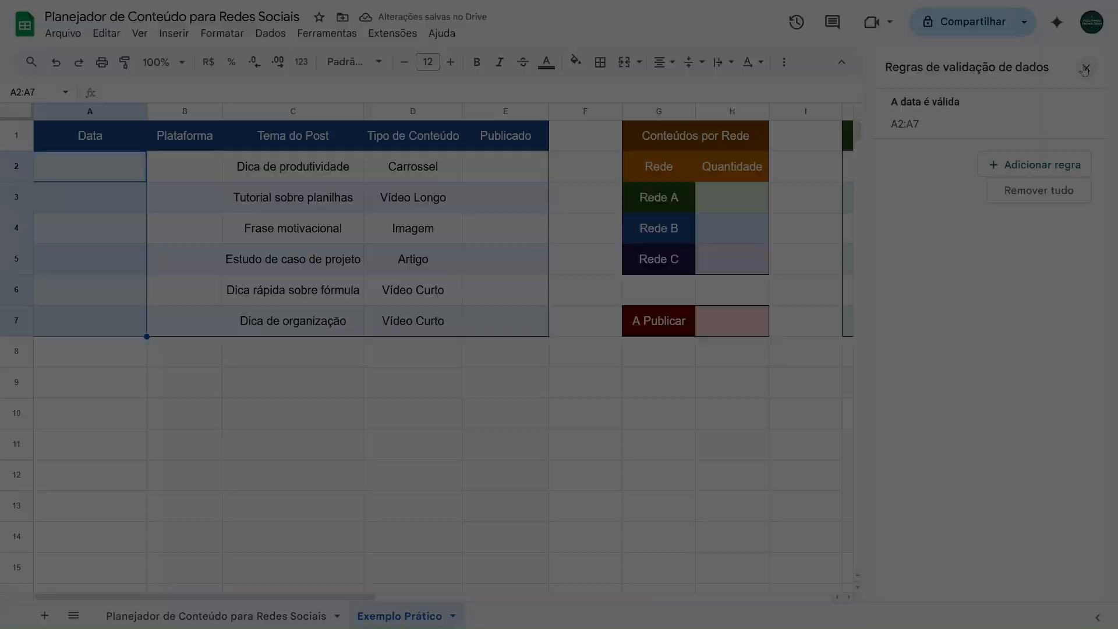
left_click(1084, 69)
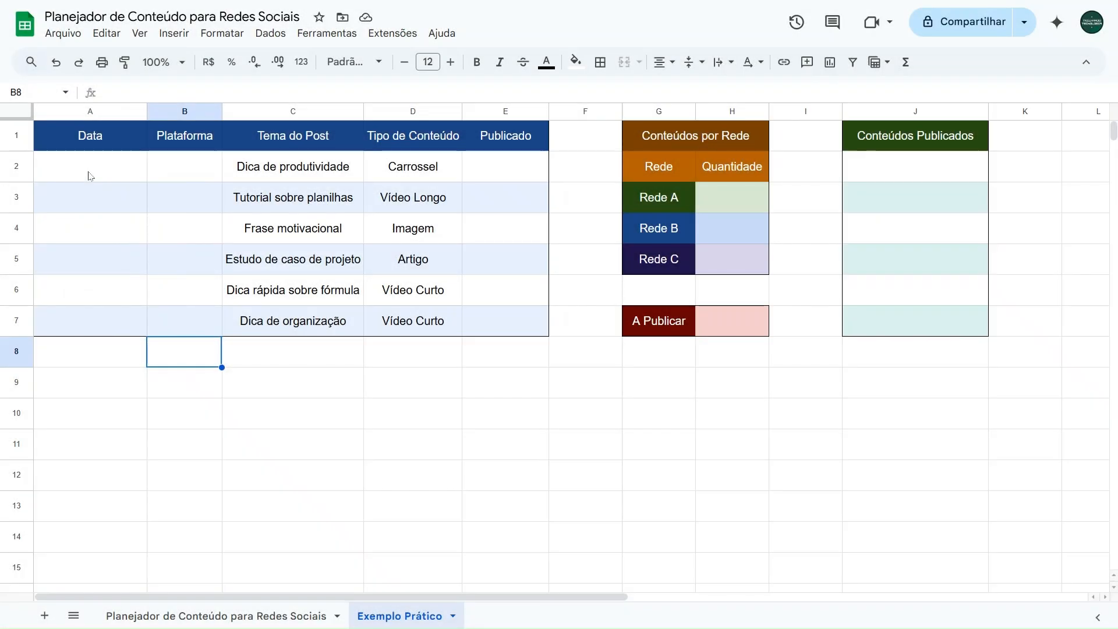
Step: Pick the dates 17/06/2025, 19/06/2025 and 21/06/2025 from the calendar for cells A2, A3 and A4
double_click(91, 174)
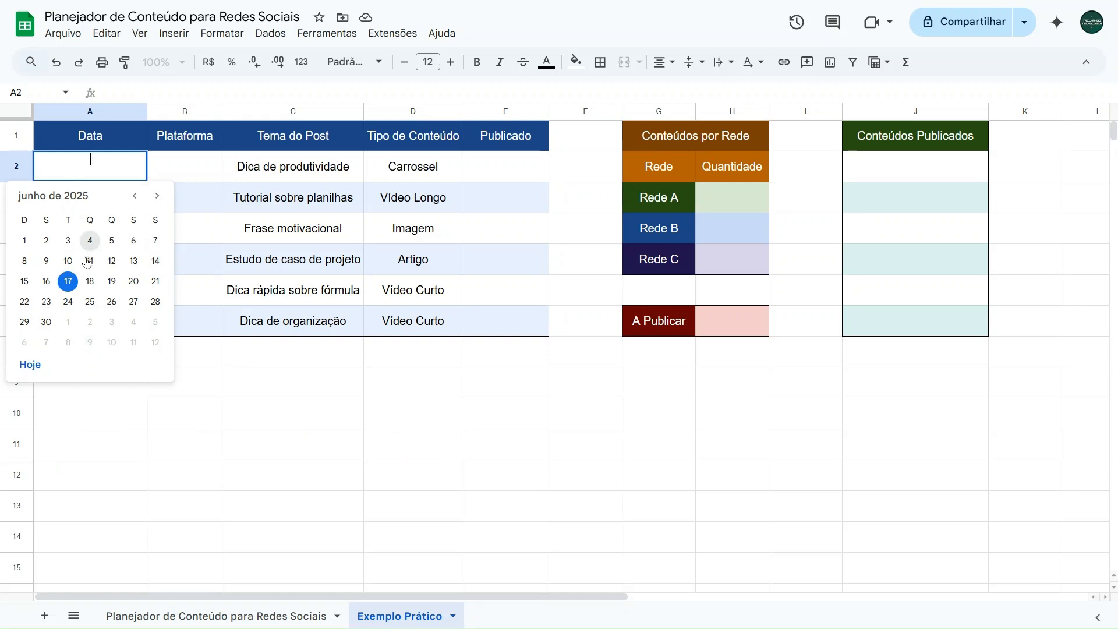
left_click(156, 197)
left_click(135, 196)
left_click(68, 281)
left_click(72, 203)
double_click(72, 203)
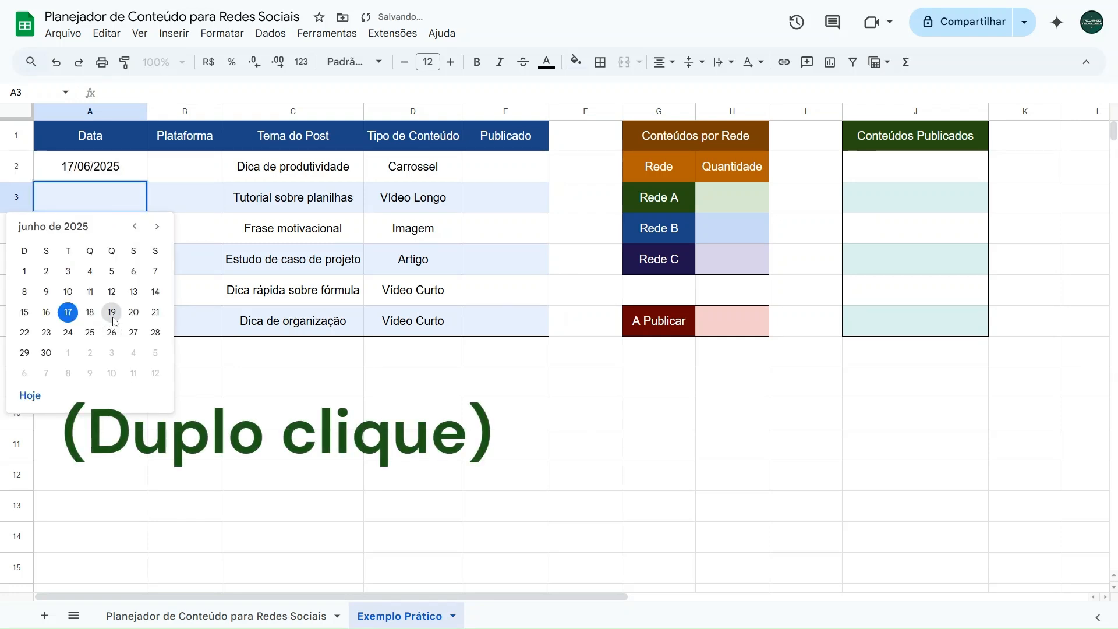
left_click(111, 313)
left_click(85, 228)
double_click(85, 229)
left_click(155, 343)
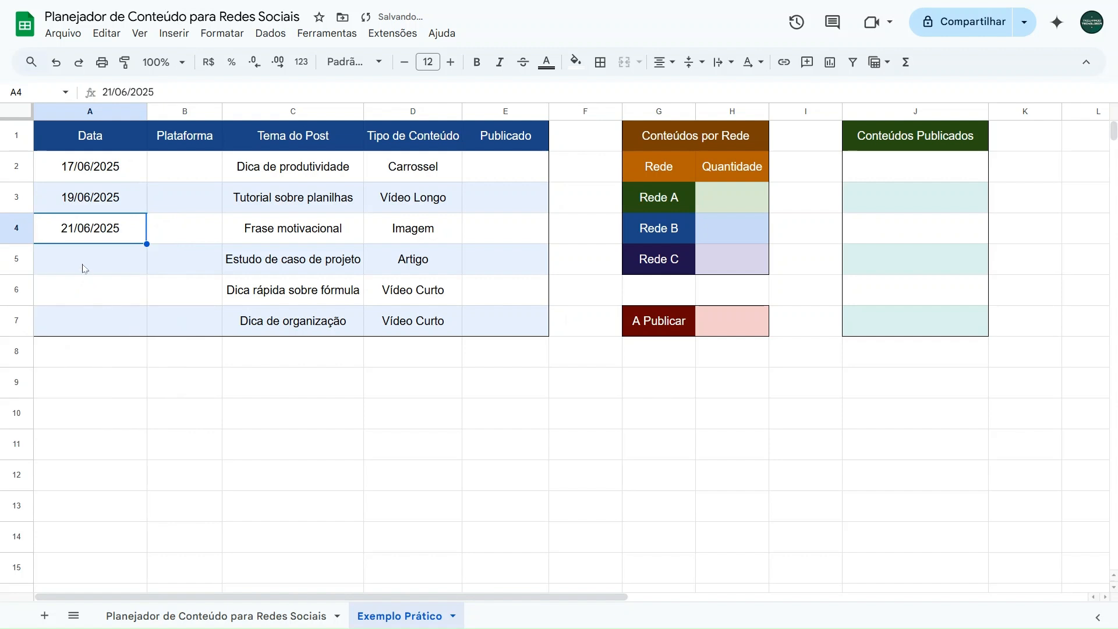
Step: Pick the dates 23/06/2025, 25/06/2025 and 27/06/2025 from the calendar for cells A5, A6 and A7
left_click(82, 262)
double_click(82, 262)
left_click(46, 394)
left_click(73, 285)
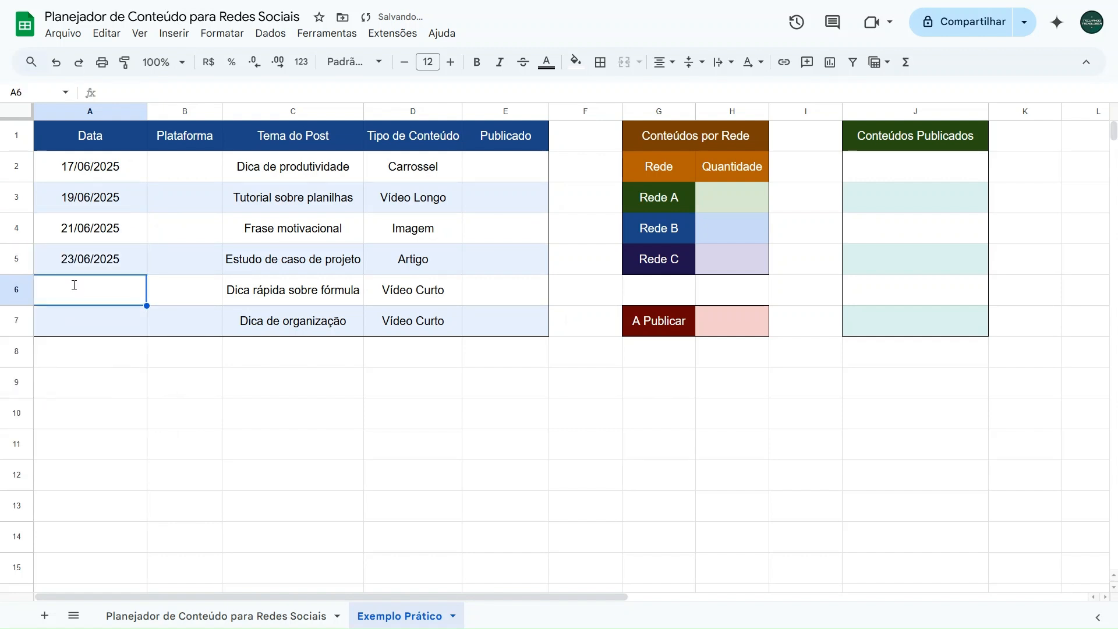
double_click(73, 286)
left_click(90, 425)
left_click(92, 333)
double_click(92, 334)
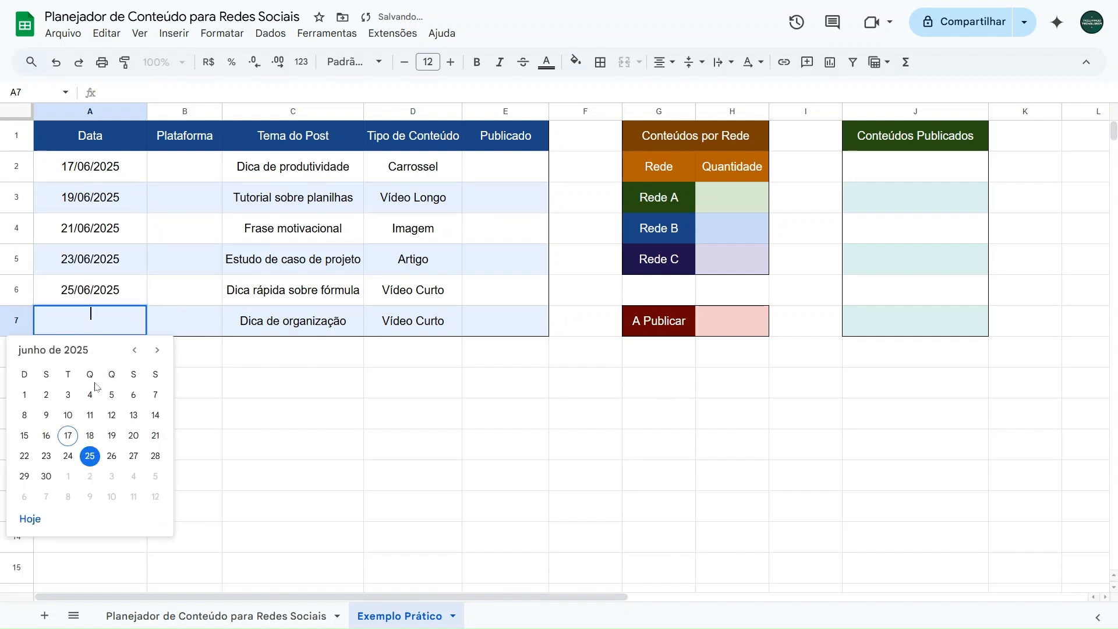
left_click(133, 455)
Step: Insert a dropdown list into the Plataforma cells B2:B7
left_click_drag(172, 178, 182, 320)
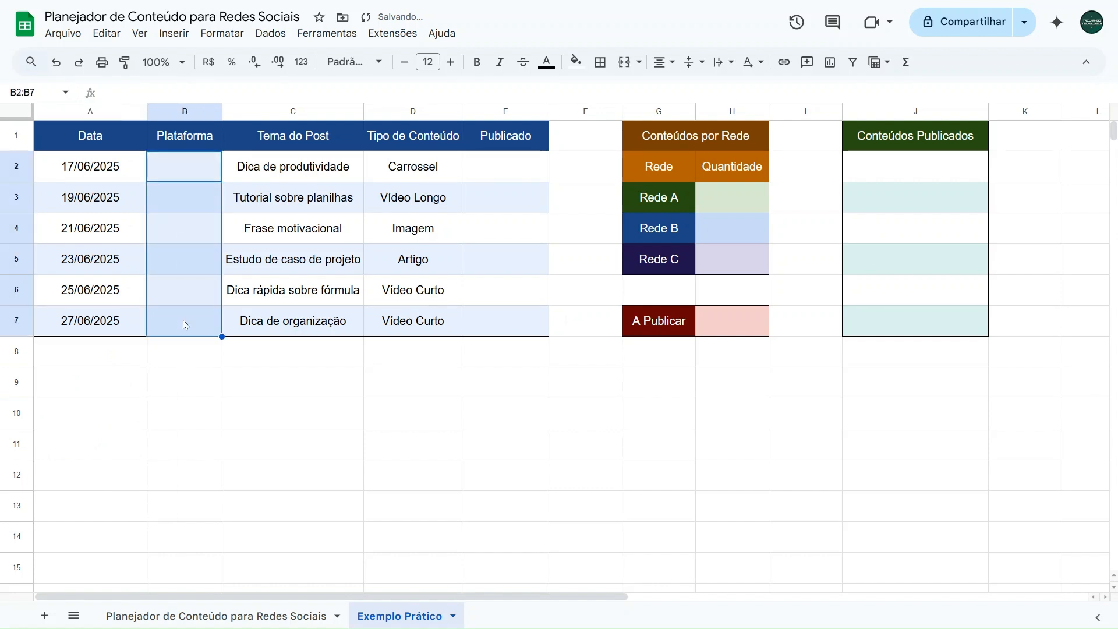
left_click(182, 174)
left_click_drag(182, 175, 182, 296)
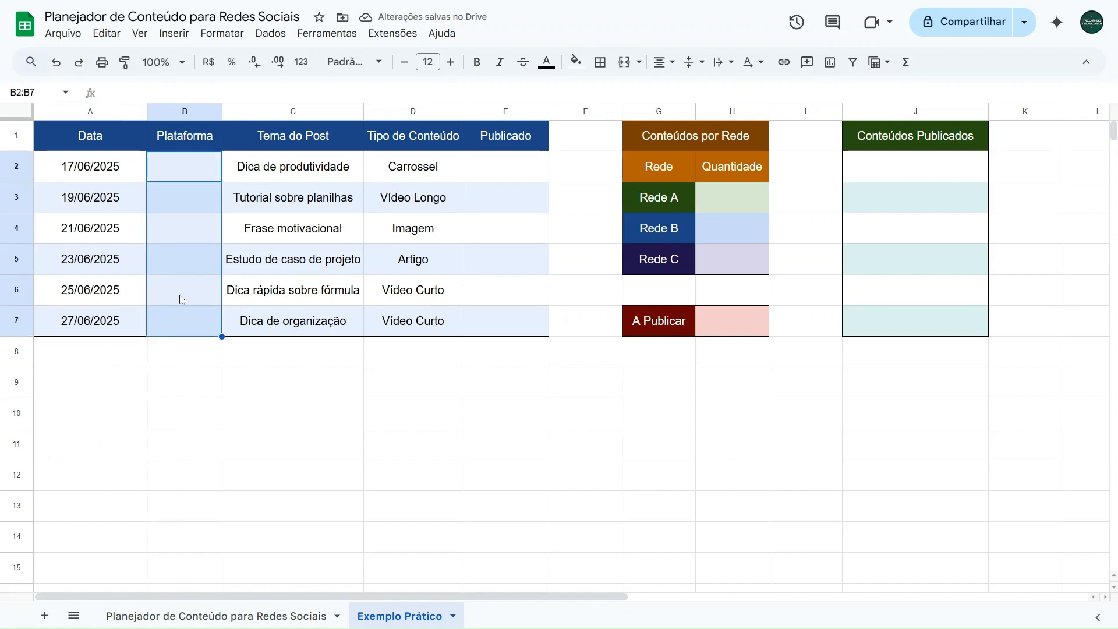
left_click(183, 175)
left_click(187, 322, "shift")
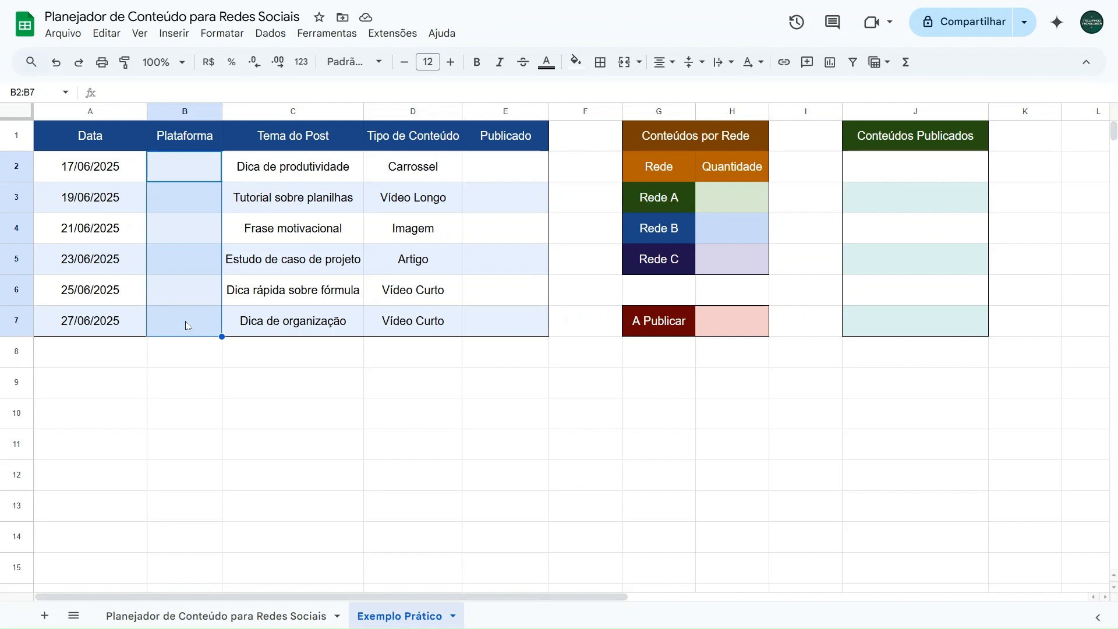
left_click(187, 167)
left_click_drag(193, 172, 187, 327)
left_click(175, 41)
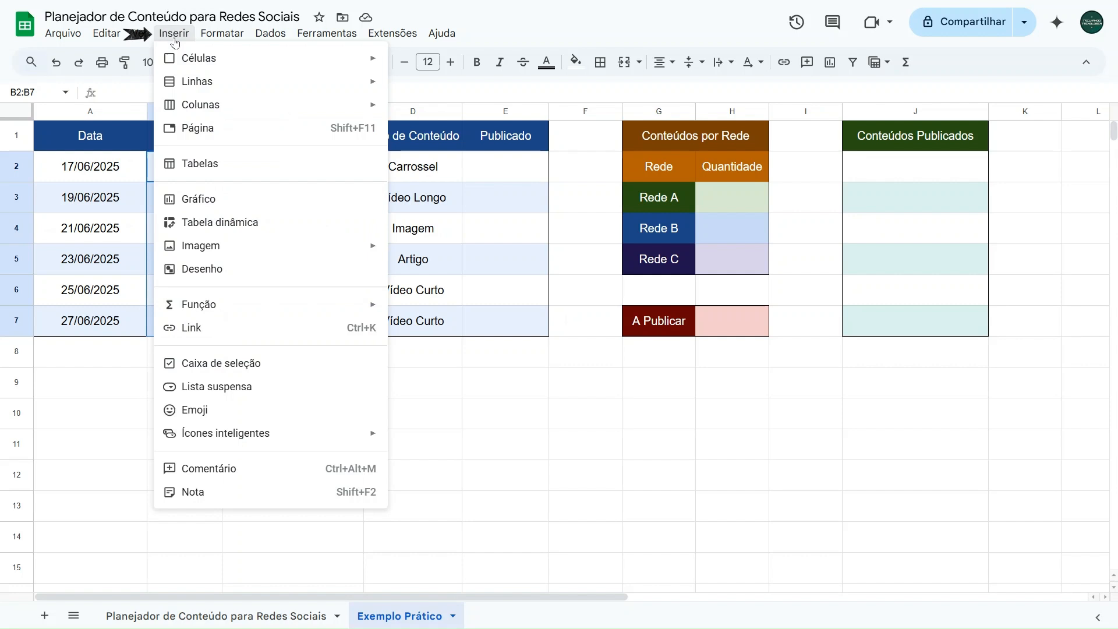
left_click(209, 392)
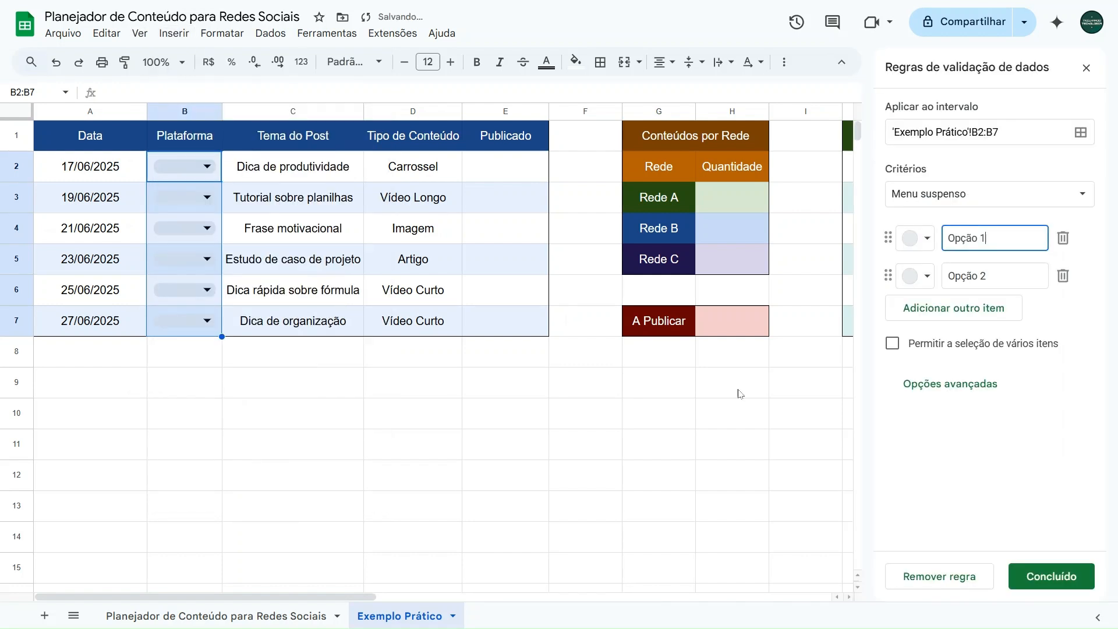
Step: Define the dropdown's three items as Rede A, Rede B and Rede C
left_click_drag(1001, 237, 939, 239)
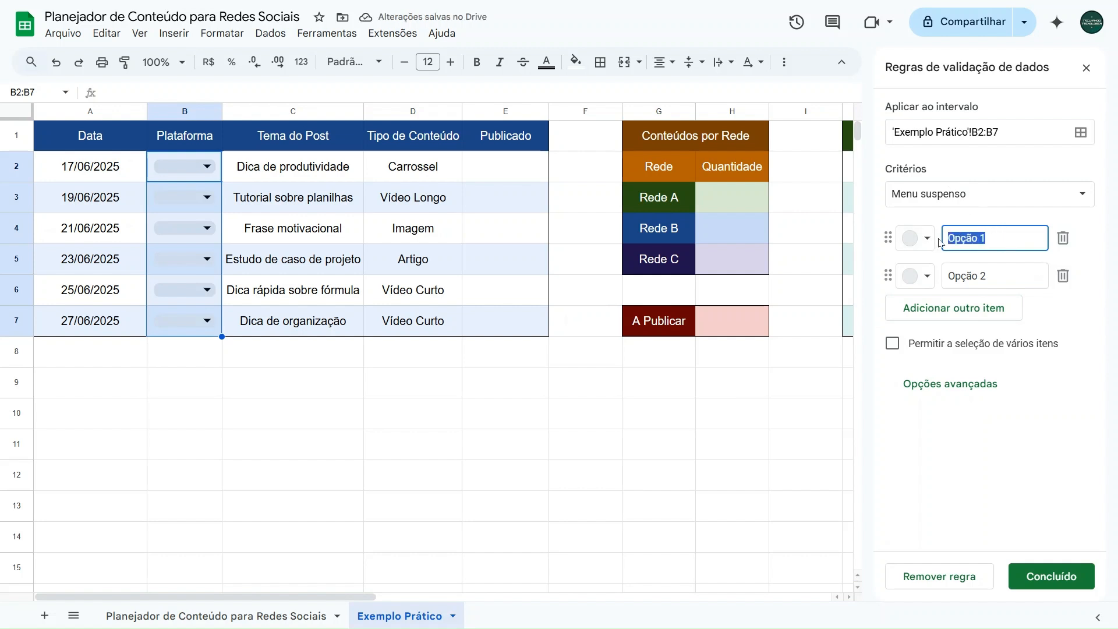
type("Rede A")
left_click(986, 274)
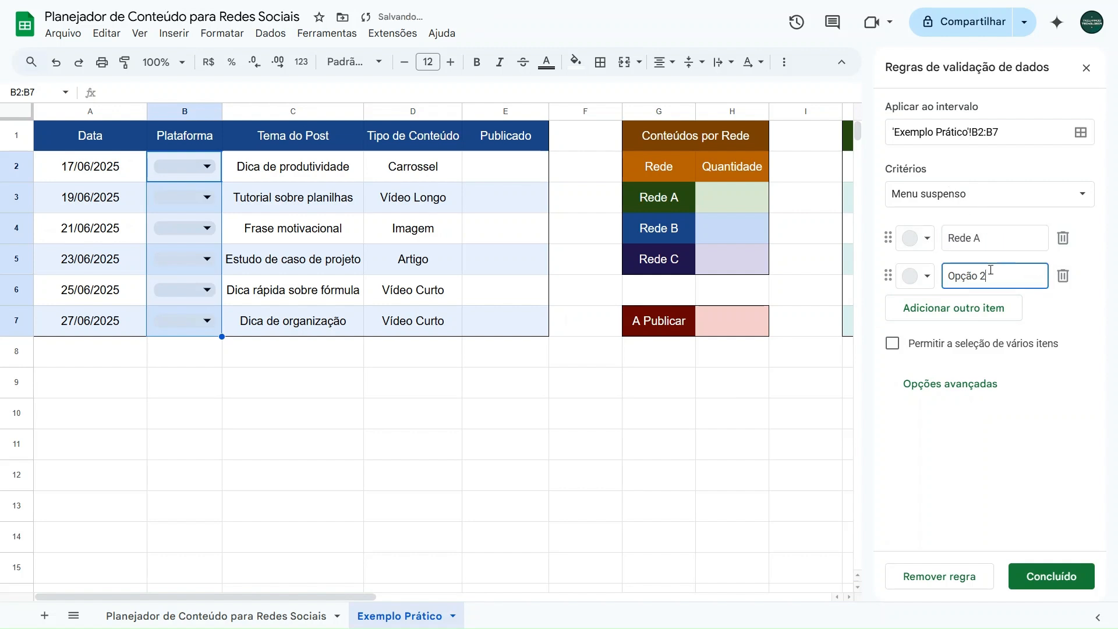
left_click_drag(986, 274, 947, 275)
type("Rede B")
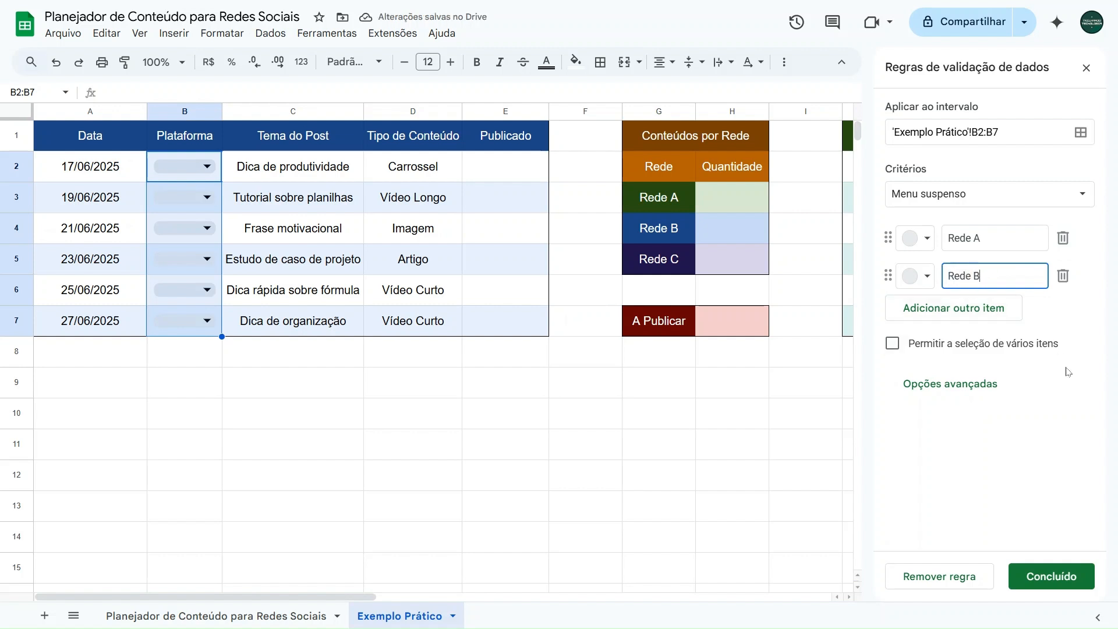
left_click(946, 315)
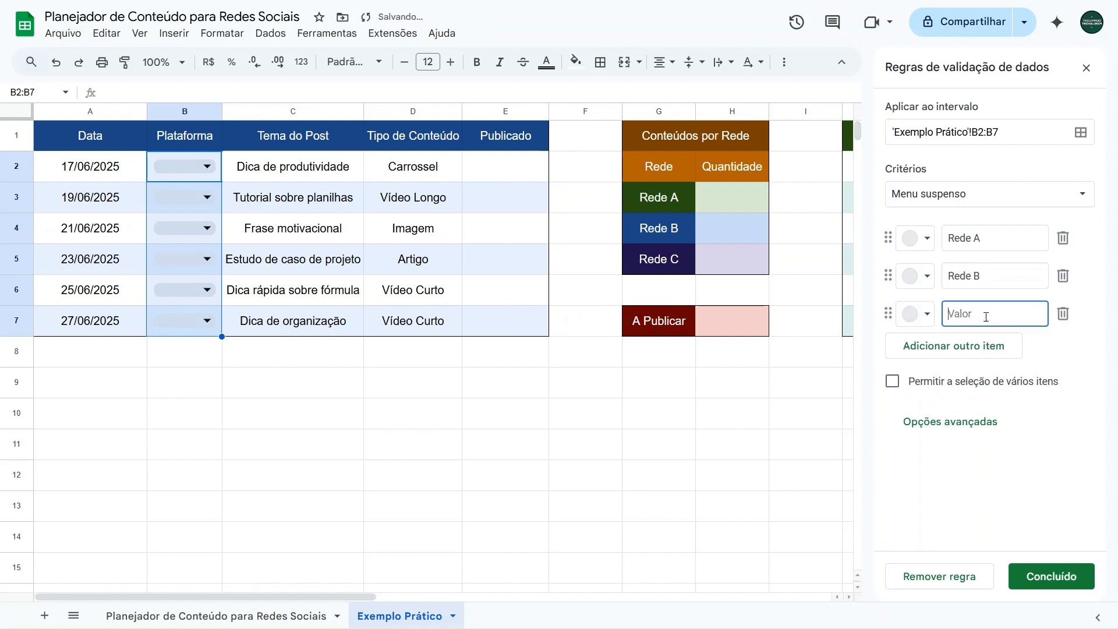
type("Rede C")
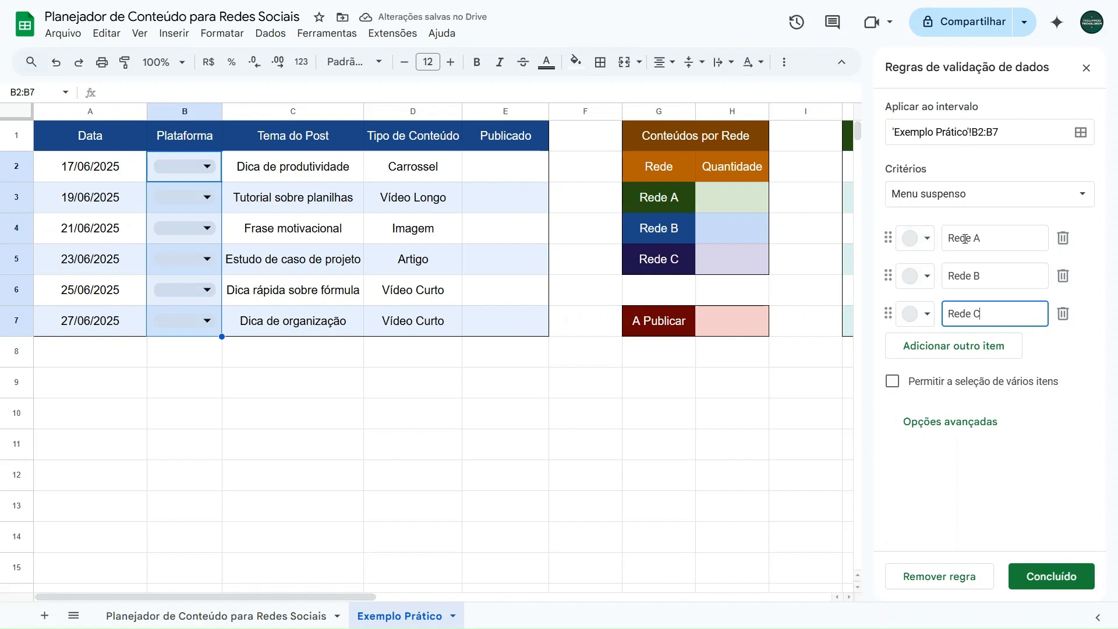
Step: Color the dropdown items Rede A dark green, Rede B dark blue and Rede C purple, and finish the validation rule
left_click(916, 240)
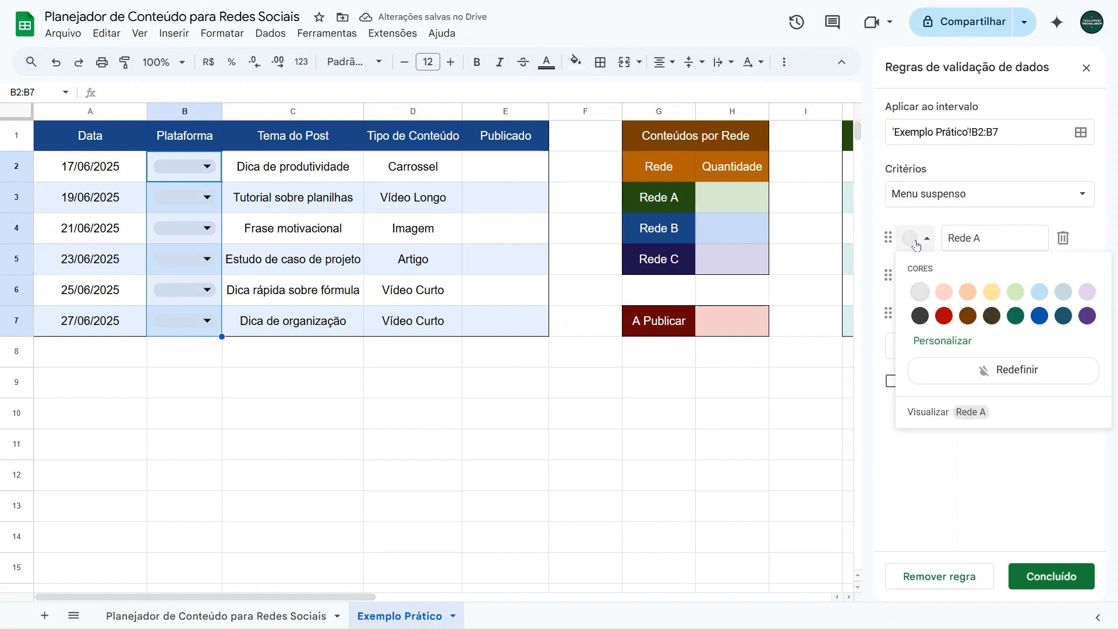
left_click(1018, 316)
left_click(913, 276)
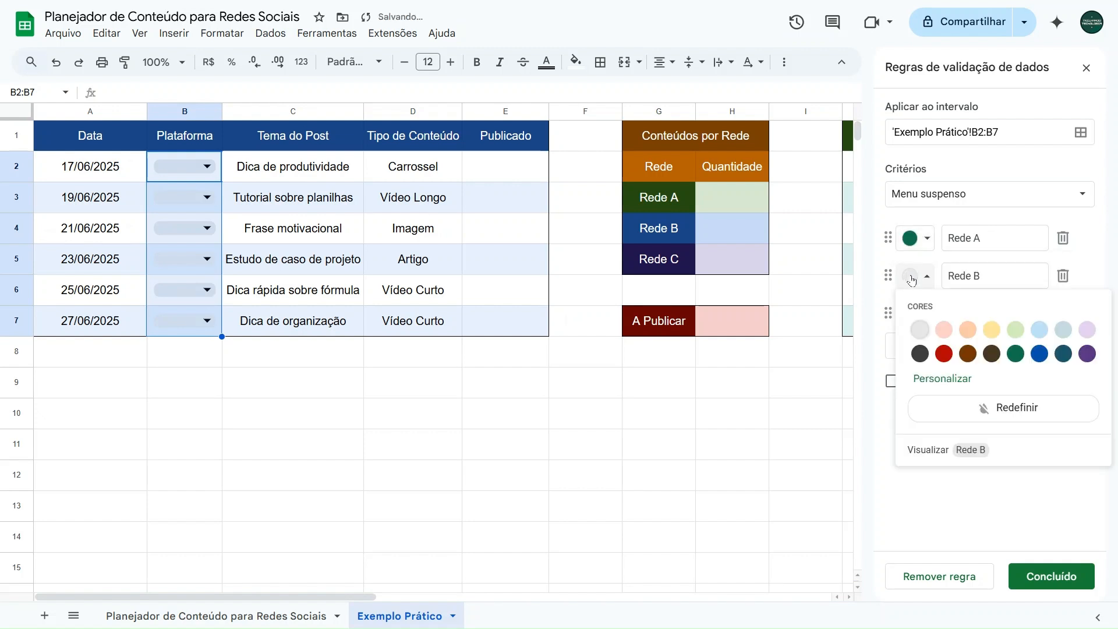
left_click(1039, 354)
left_click(919, 318)
left_click(1087, 396)
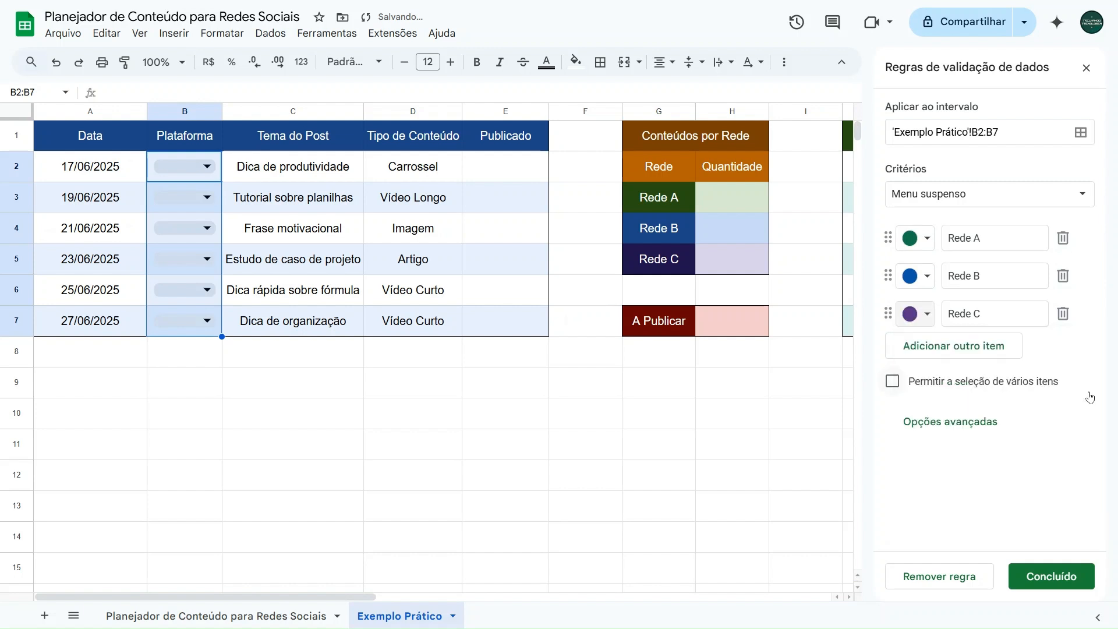
left_click(1049, 576)
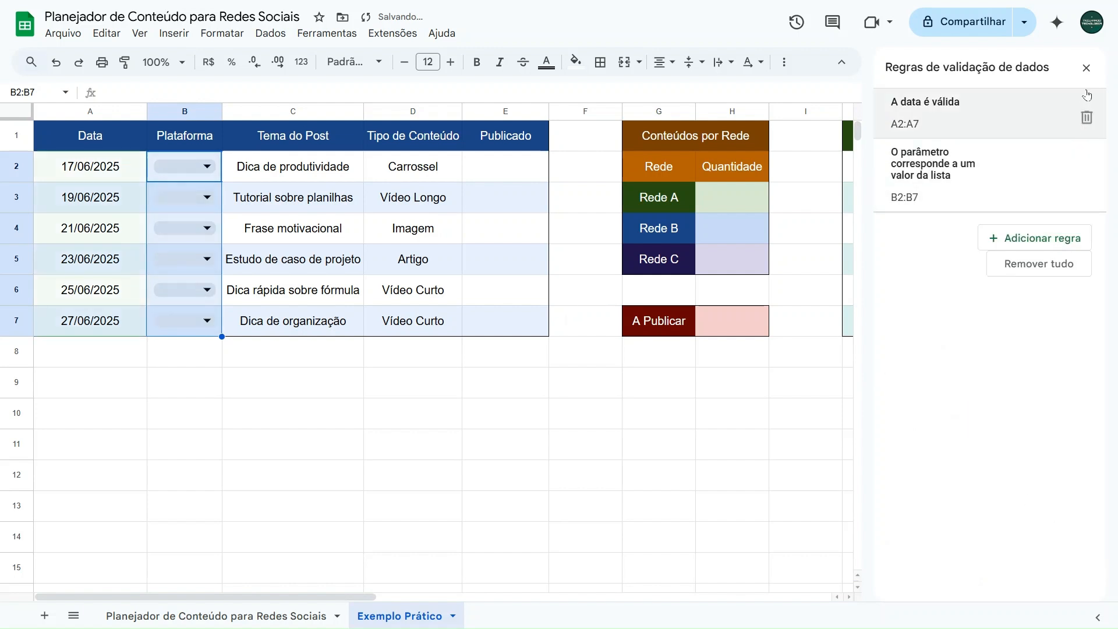
left_click(1087, 69)
left_click(285, 380)
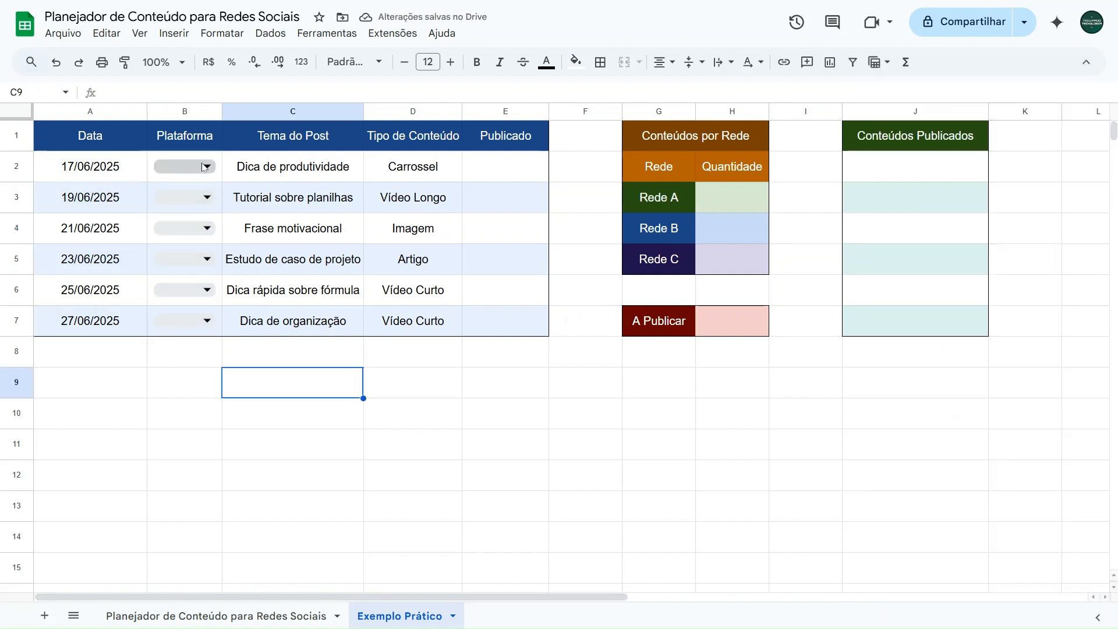
Step: Choose Rede A, Rede B and Rede C as the platforms in cells B2, B3 and B4
left_click(191, 178)
left_click(175, 194)
left_click(189, 201)
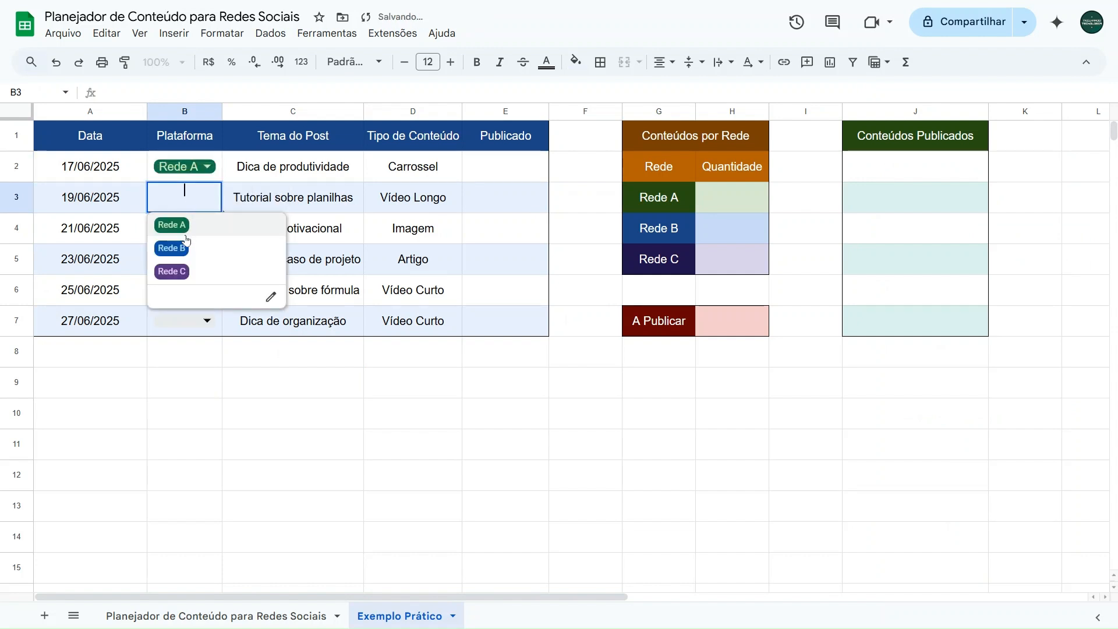
left_click(185, 245)
left_click(189, 229)
left_click(176, 302)
Step: Choose Rede A, Rede B and Rede C as the platforms in cells B5, B6 and B7
left_click(184, 259)
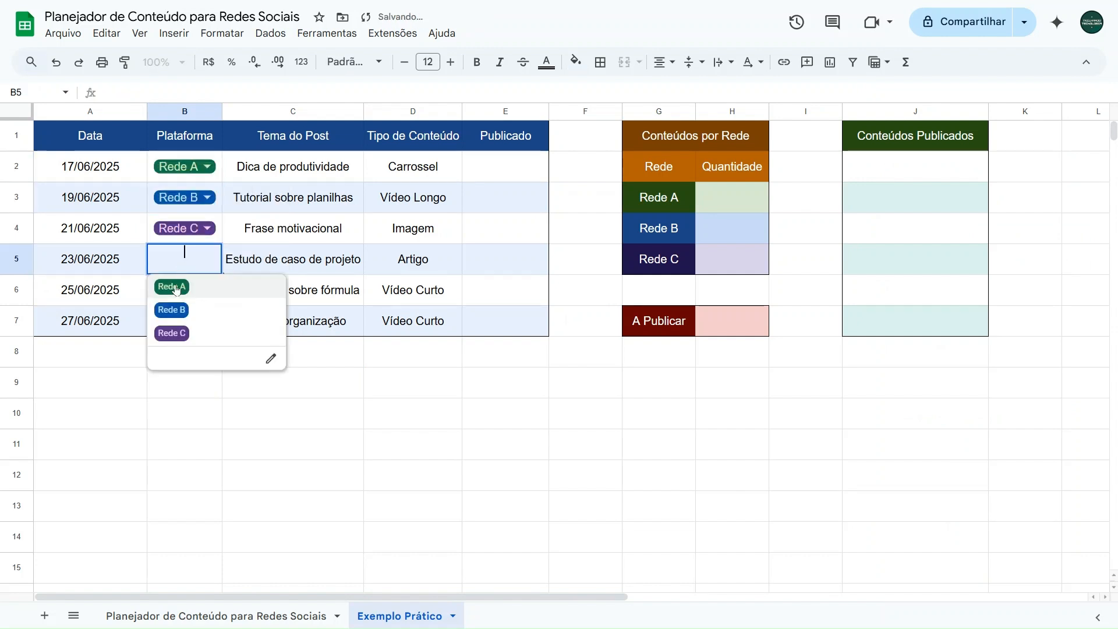
left_click(176, 286)
left_click(176, 300)
left_click(171, 338)
left_click(173, 327)
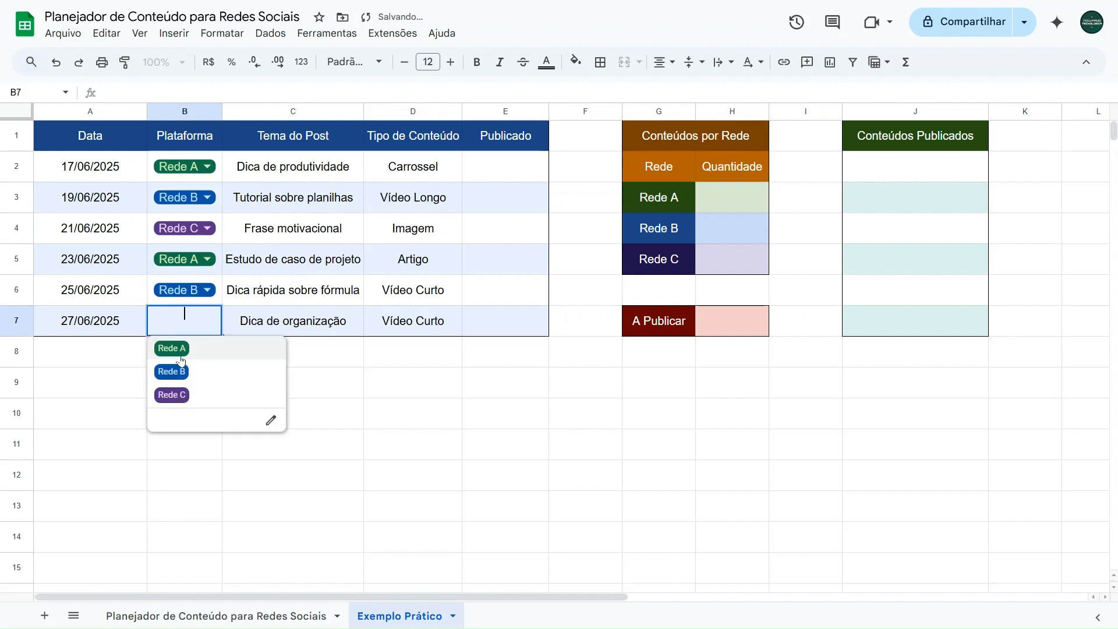
left_click(180, 396)
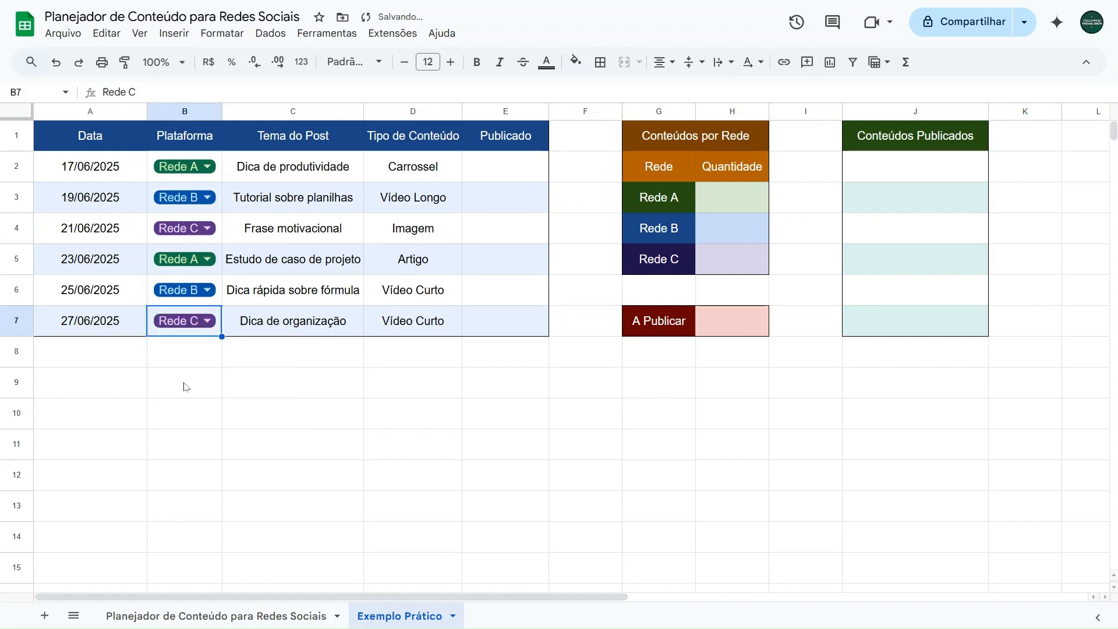
left_click(309, 161)
left_click(416, 178)
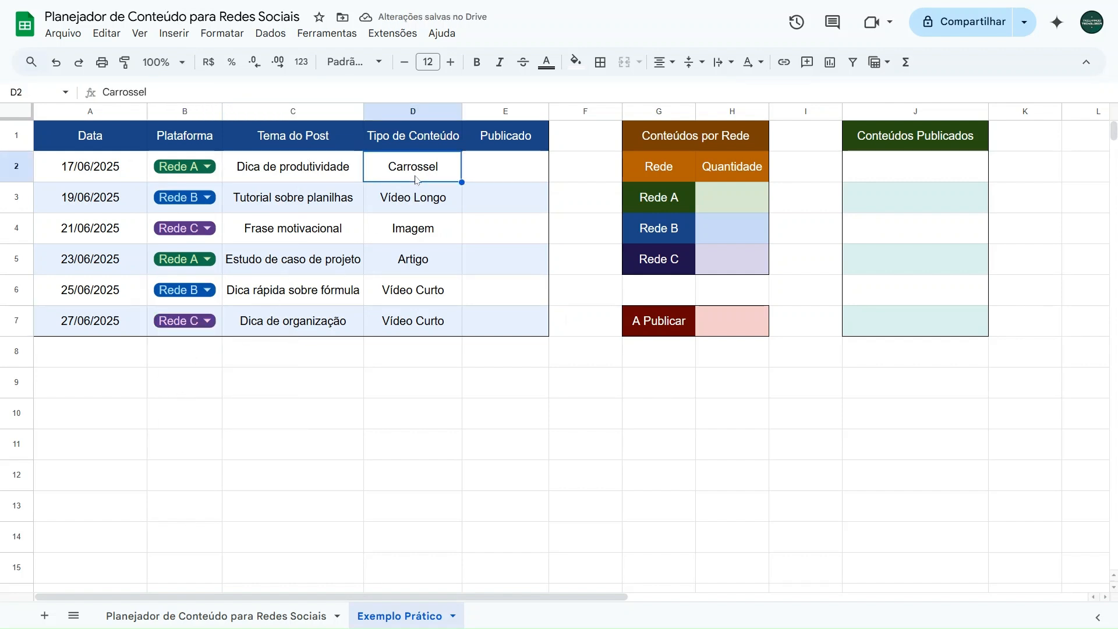
left_click(505, 170)
left_click_drag(503, 167, 502, 316)
left_click(570, 170)
left_click(512, 164)
left_click(505, 217)
left_click(501, 232)
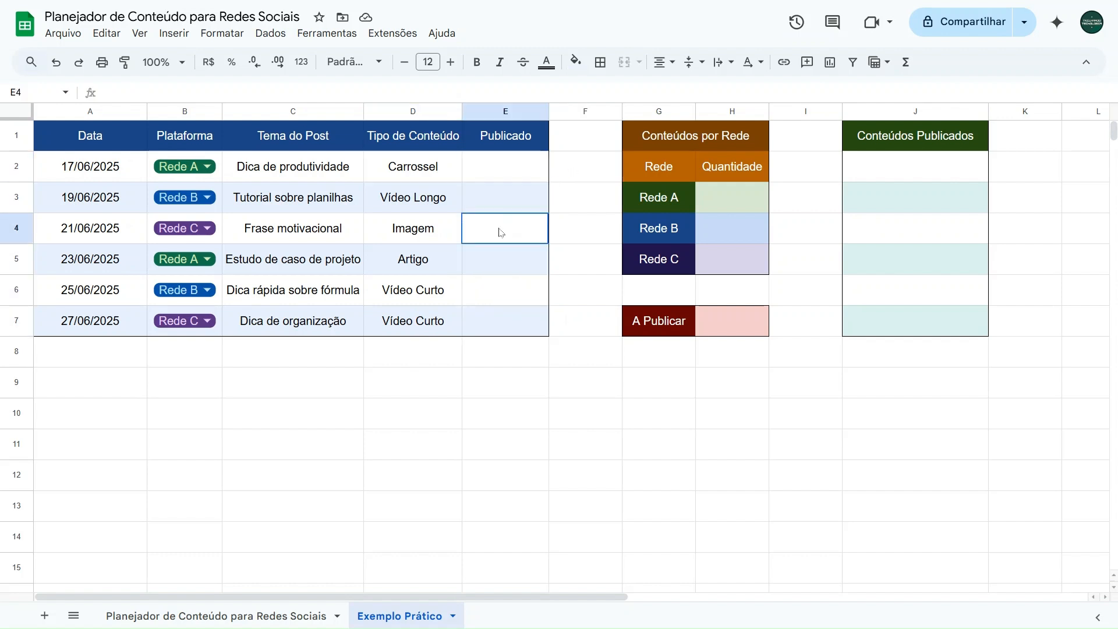
left_click(491, 265)
left_click(492, 298)
left_click(492, 326)
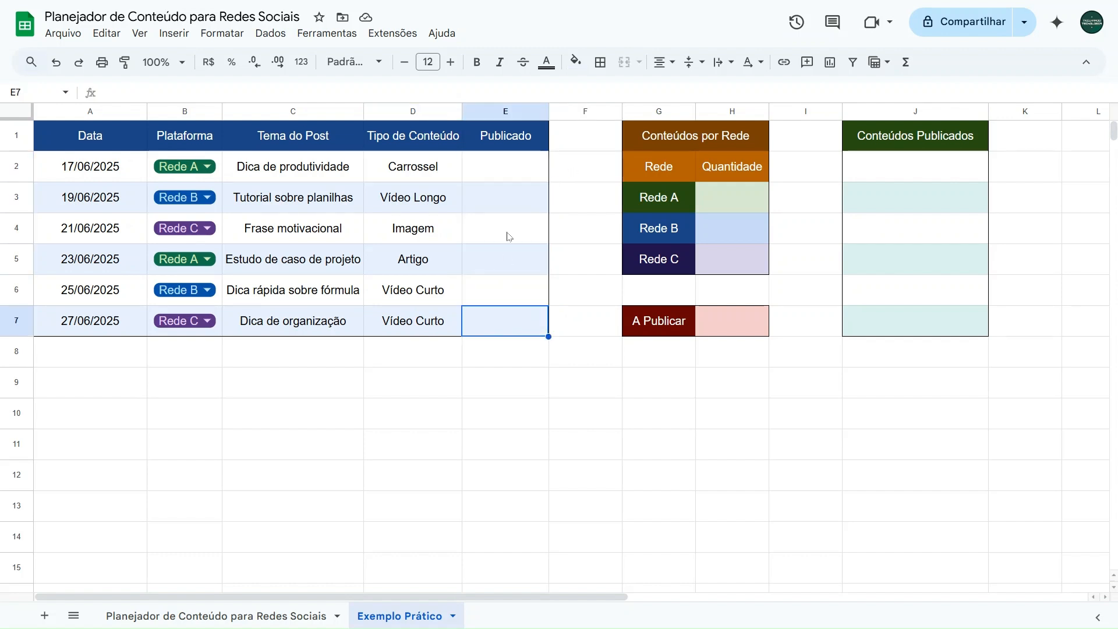
Step: Insert checkboxes into the Publicado cells E2:E7
left_click(510, 175)
left_click_drag(507, 180, 497, 322)
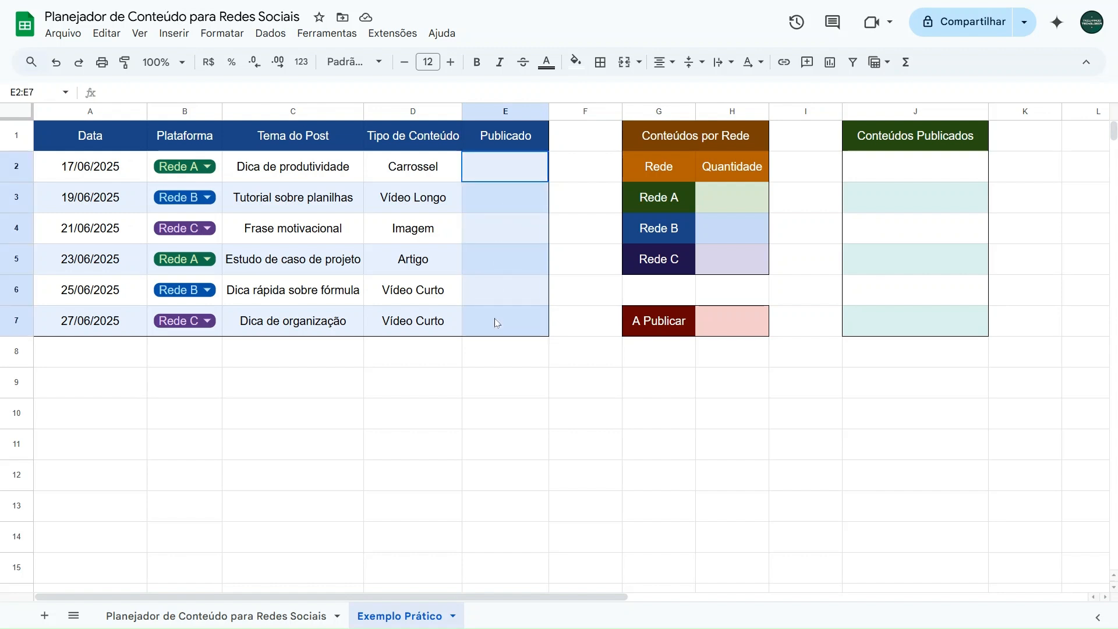
left_click(174, 33)
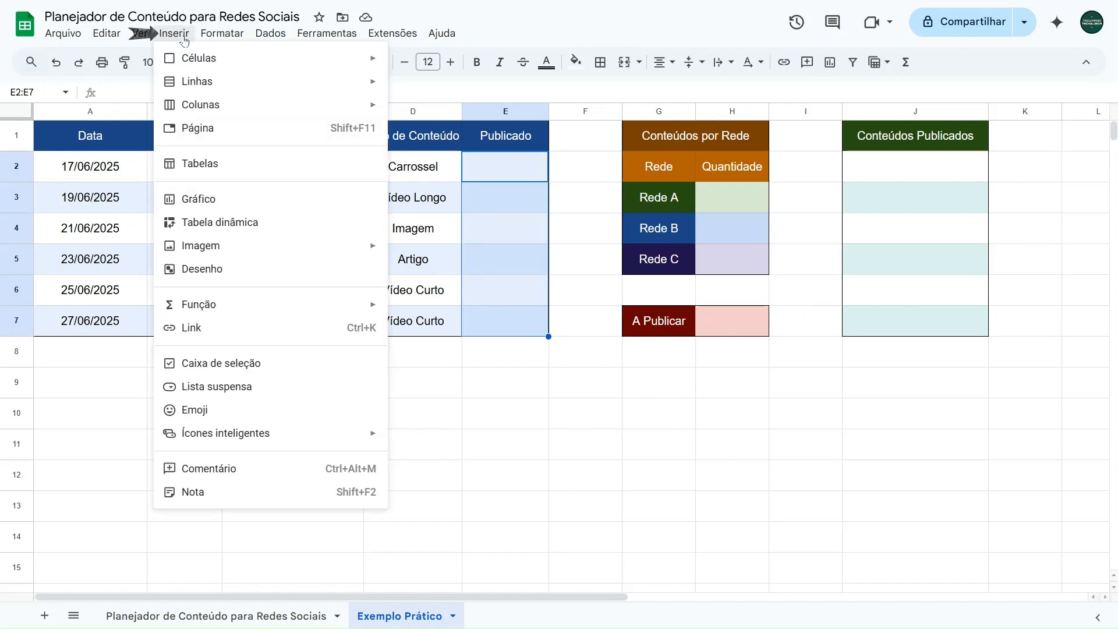
left_click(197, 363)
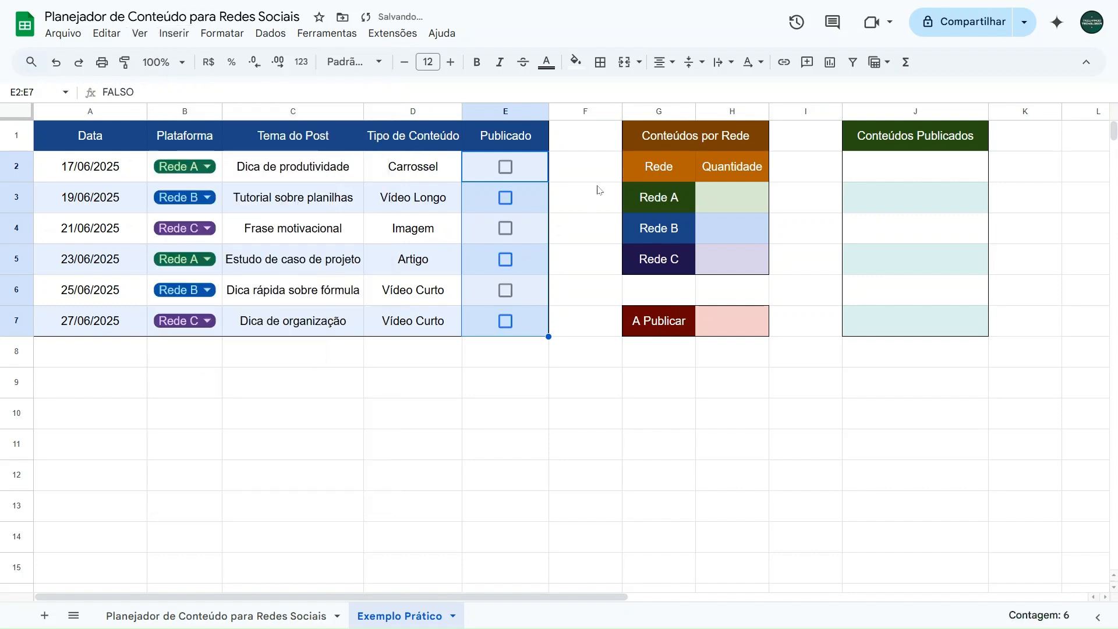
left_click(591, 172)
Step: Tick the Publicado checkboxes in cells E2, E4, E6 and E3
left_click(506, 167)
left_click(504, 229)
left_click(506, 290)
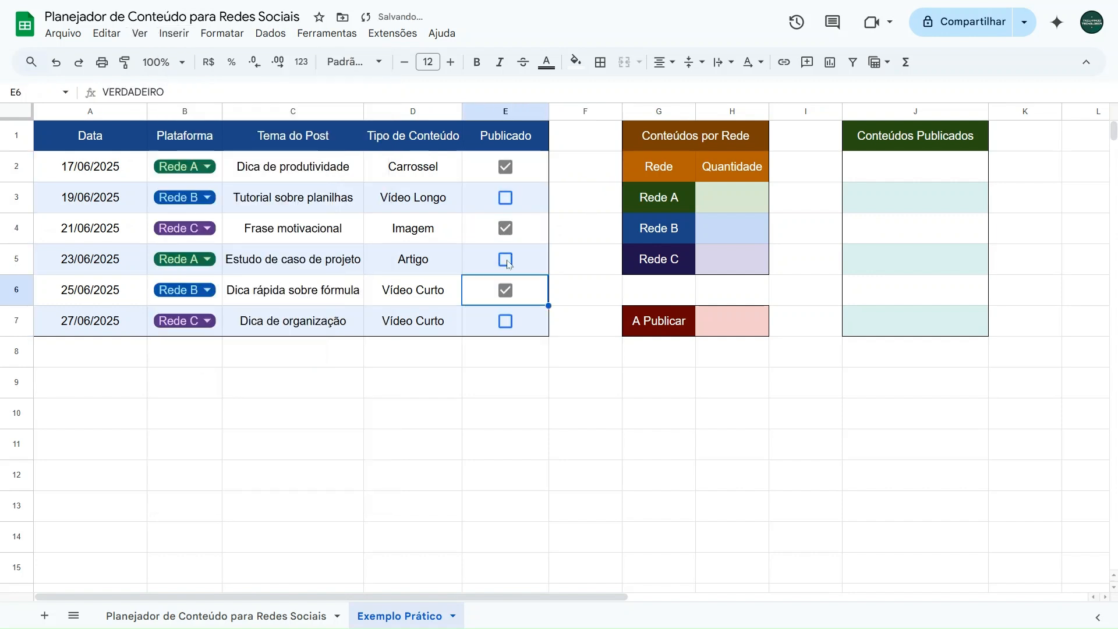
left_click(506, 198)
left_click(506, 202)
left_click(506, 199)
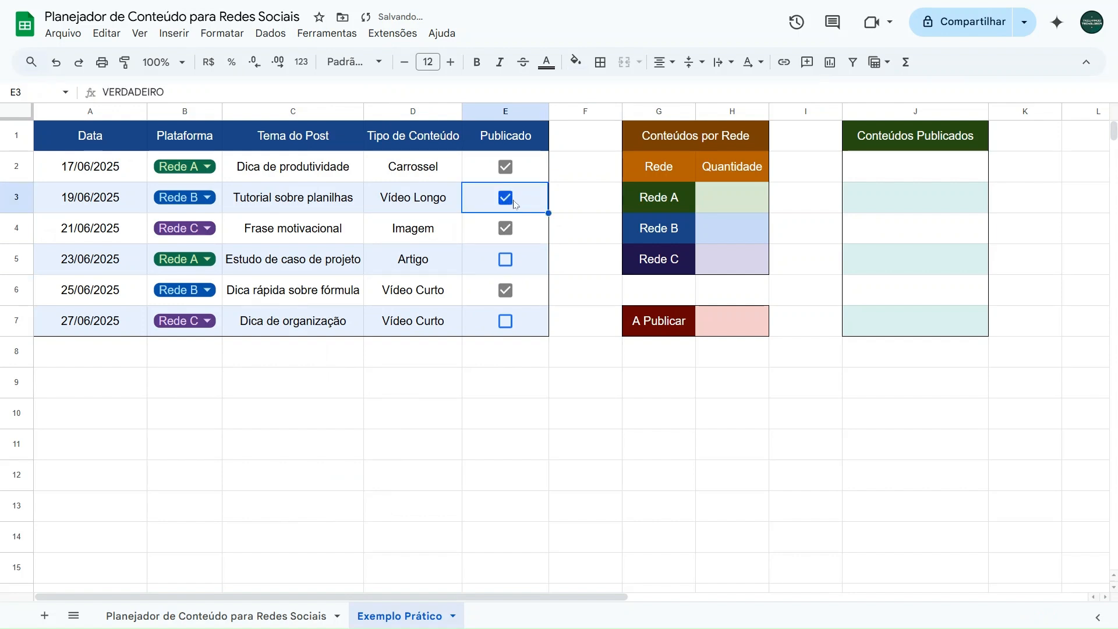
Step: Examine the cell value behind the E3 checkbox in its ticked and unticked states, leaving it ticked
left_click_drag(171, 92, 100, 97)
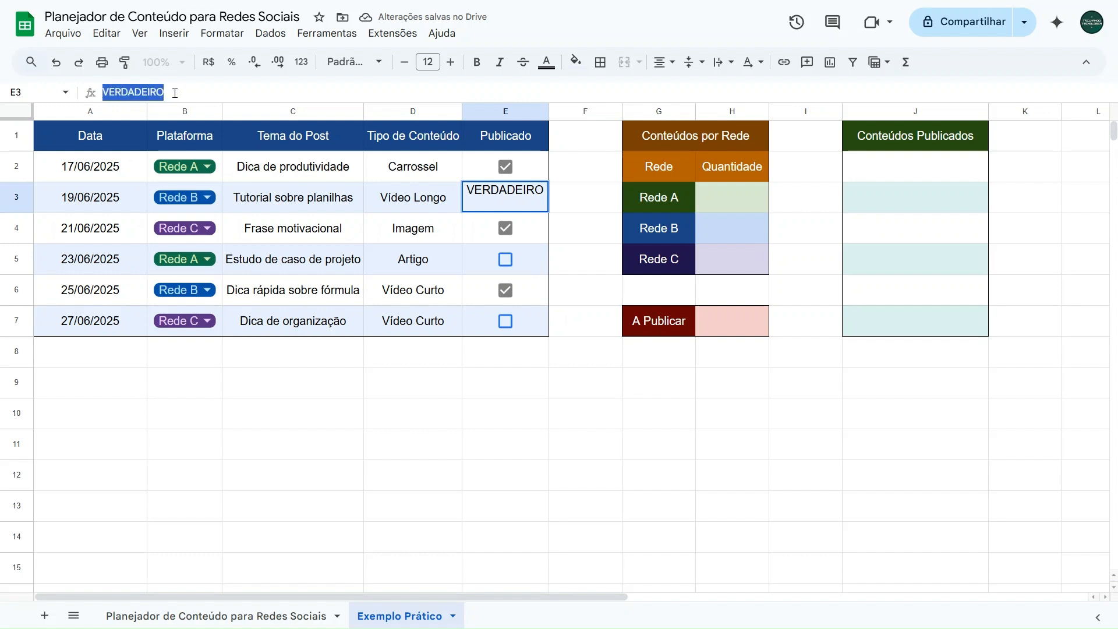
left_click(175, 93)
left_click(562, 207)
left_click(506, 198)
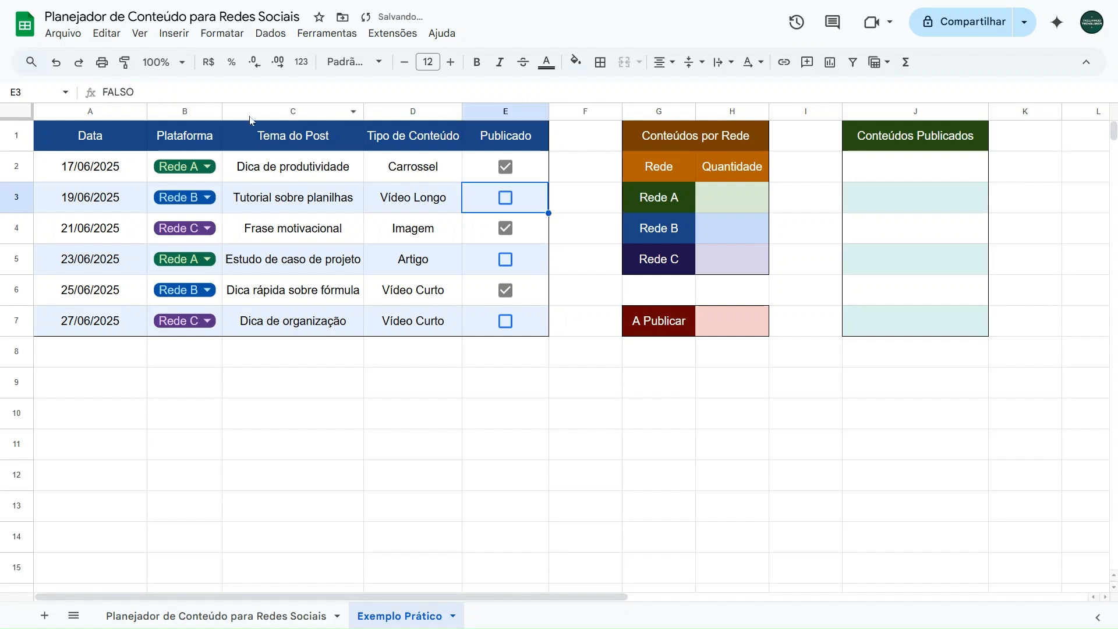
left_click(186, 93)
left_click_drag(176, 92, 98, 93)
left_click(142, 88)
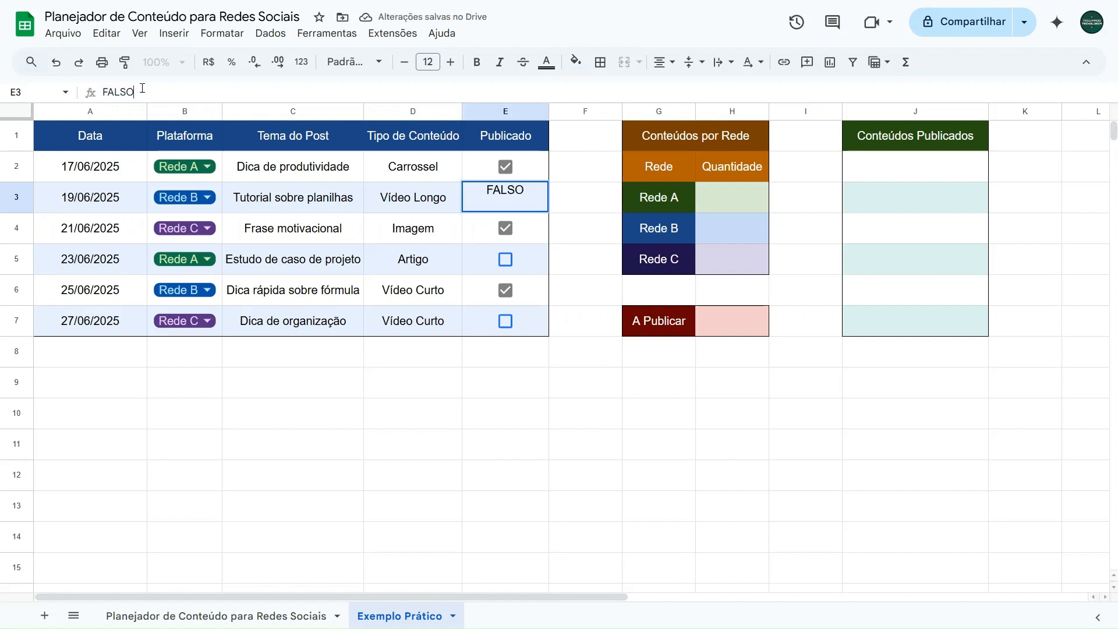
left_click(572, 208)
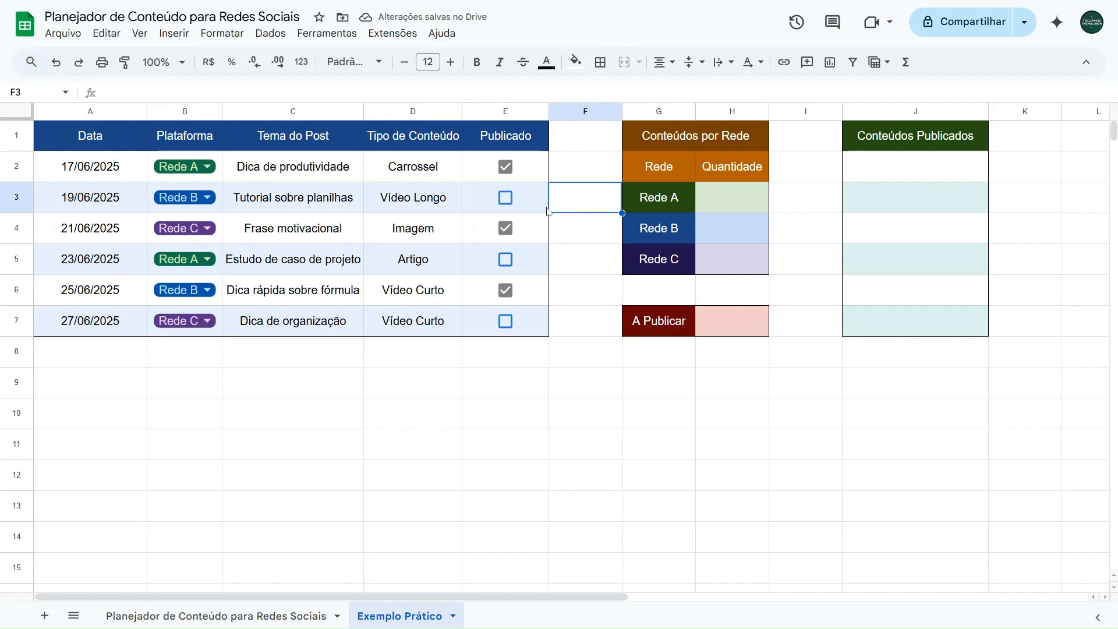
left_click(506, 198)
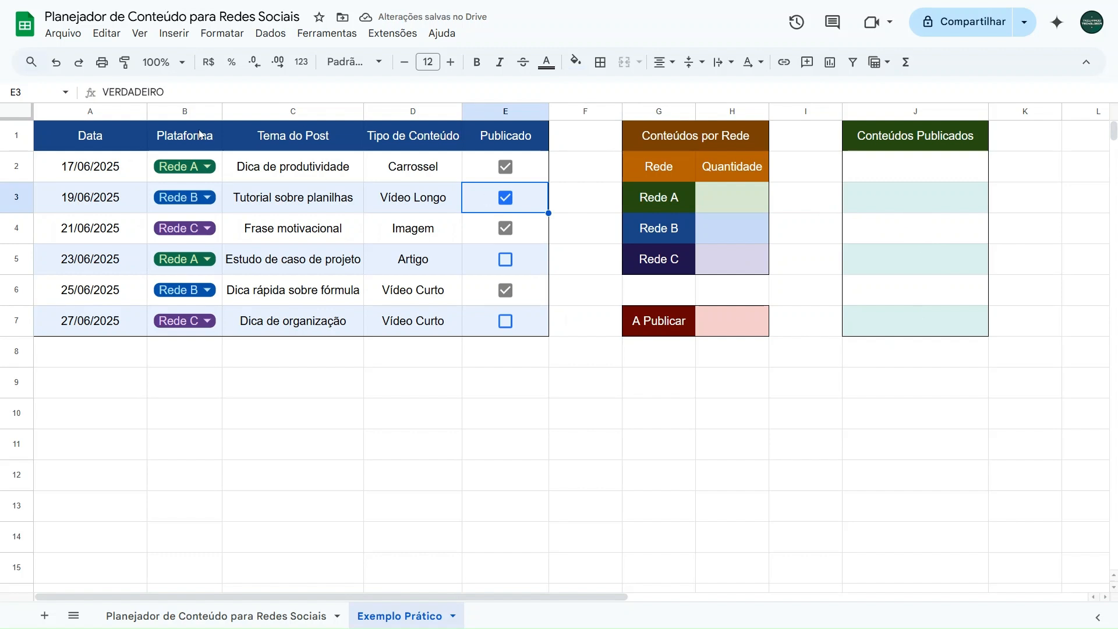
double_click(207, 94)
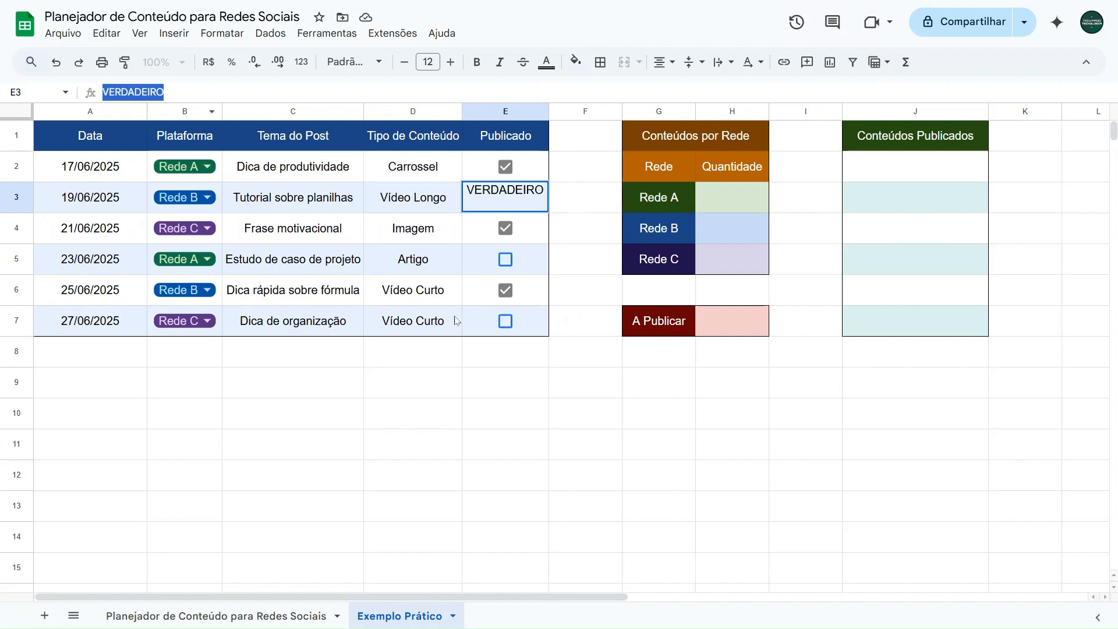
Step: Write a reference below the table with VERDADEIRO and TRUE in C9:D9, and FALSO and FALSE in C10:D10
left_click(236, 391)
type("VERDADEIRO")
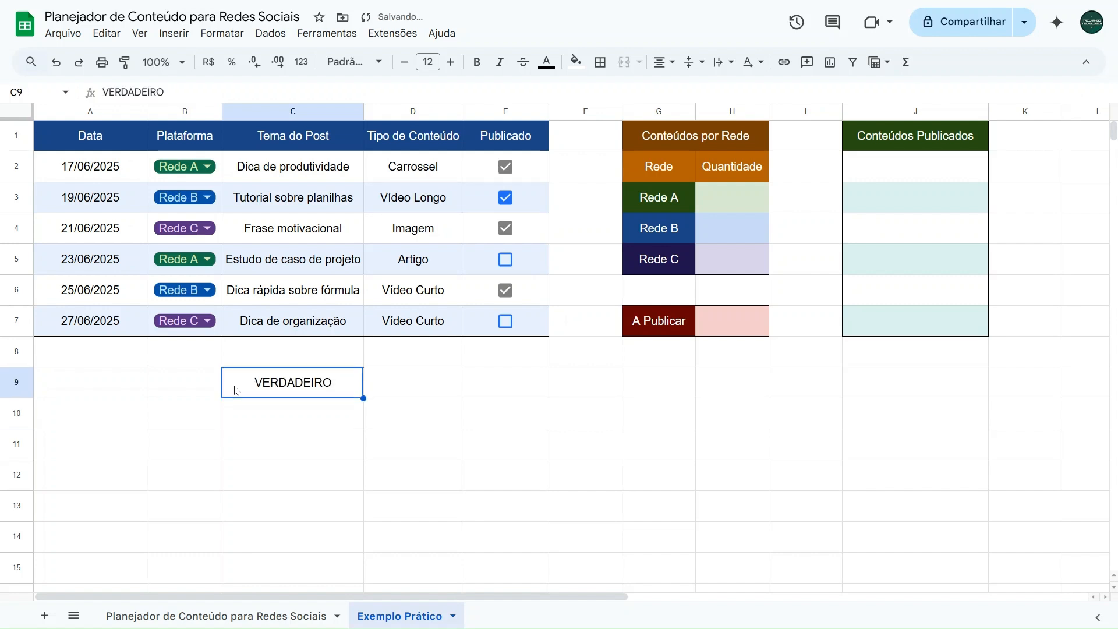
key("Tab")
type("TRUE")
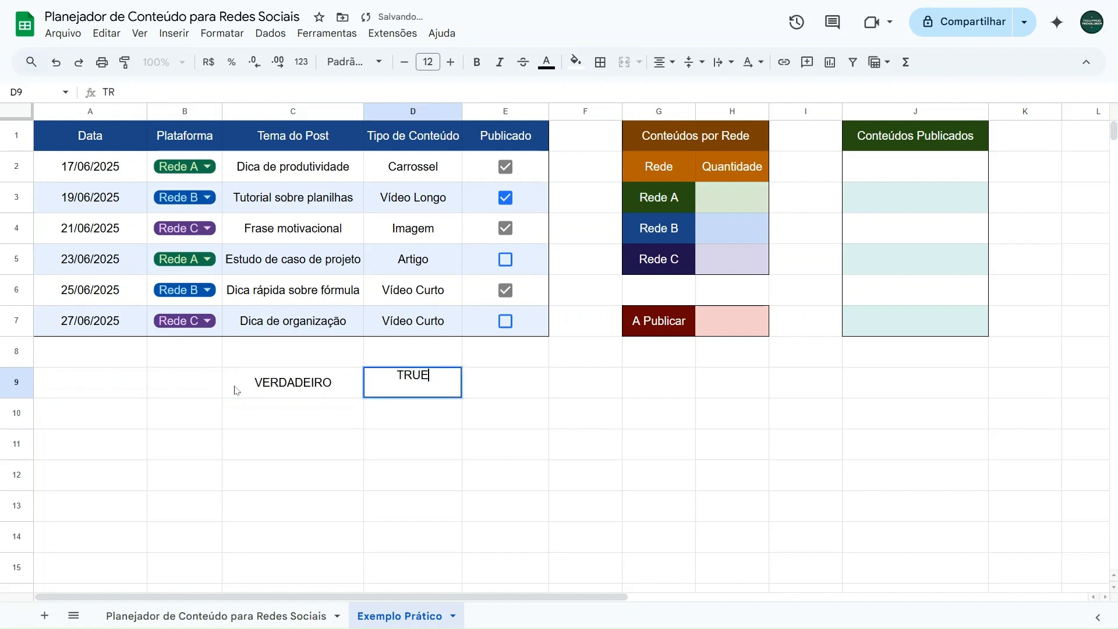
key("Return")
left_click(327, 407)
type("FALSO")
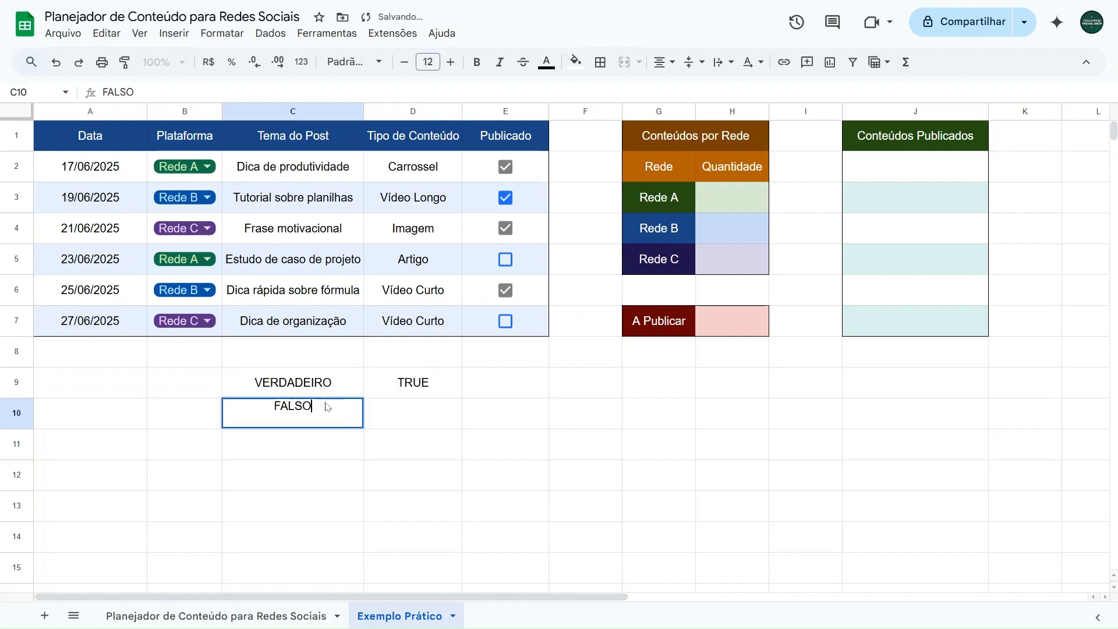
key("Tab")
type("FALSE")
key("Return")
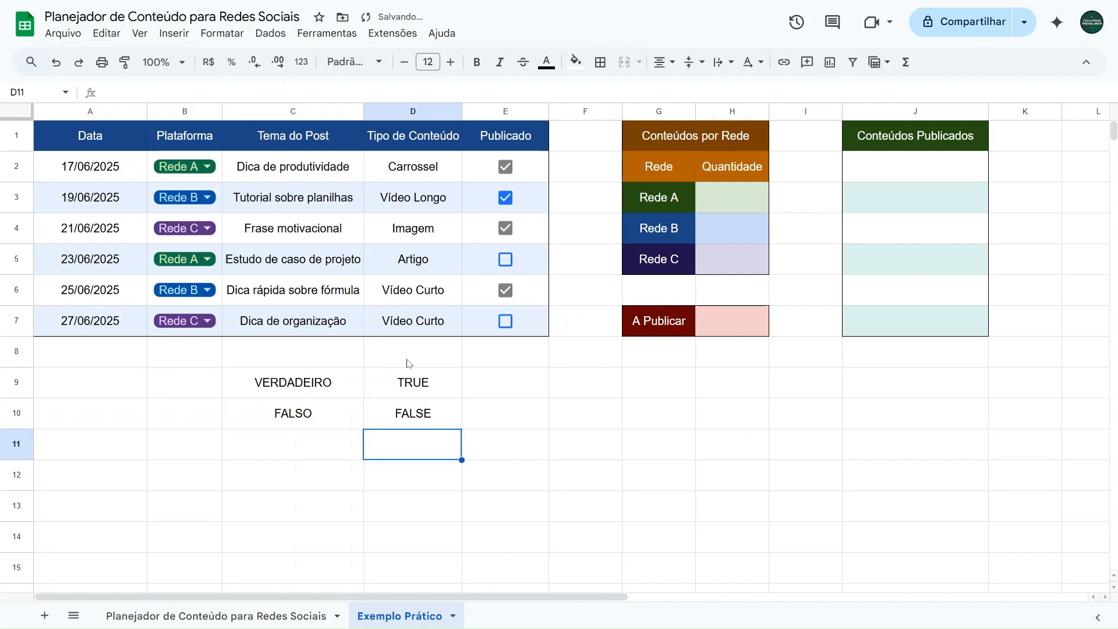
left_click(721, 204)
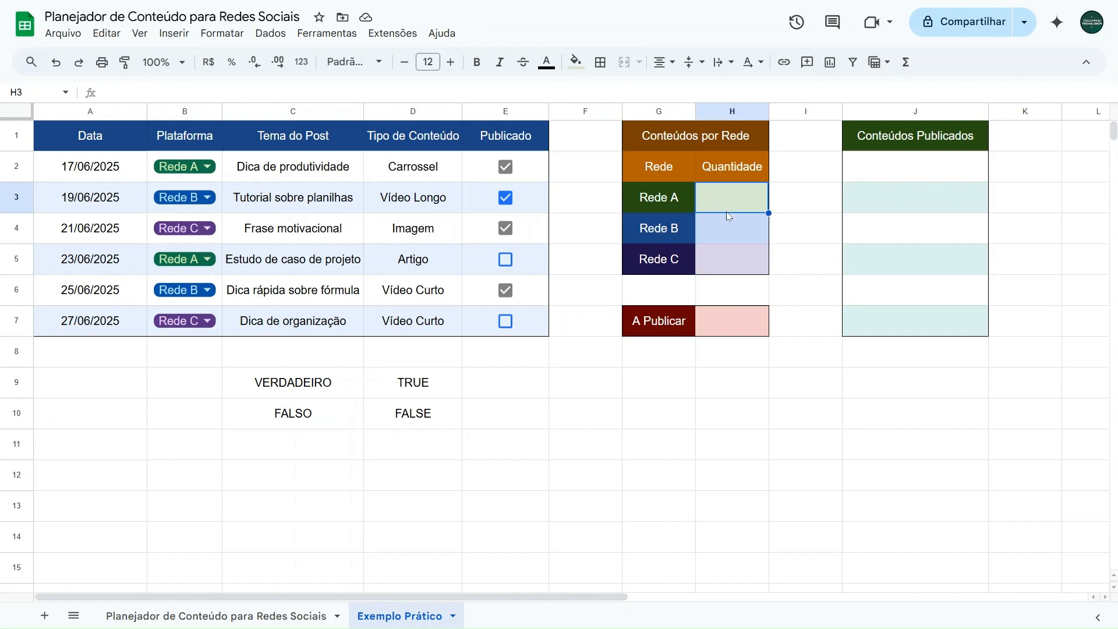
left_click(728, 233)
left_click(730, 260)
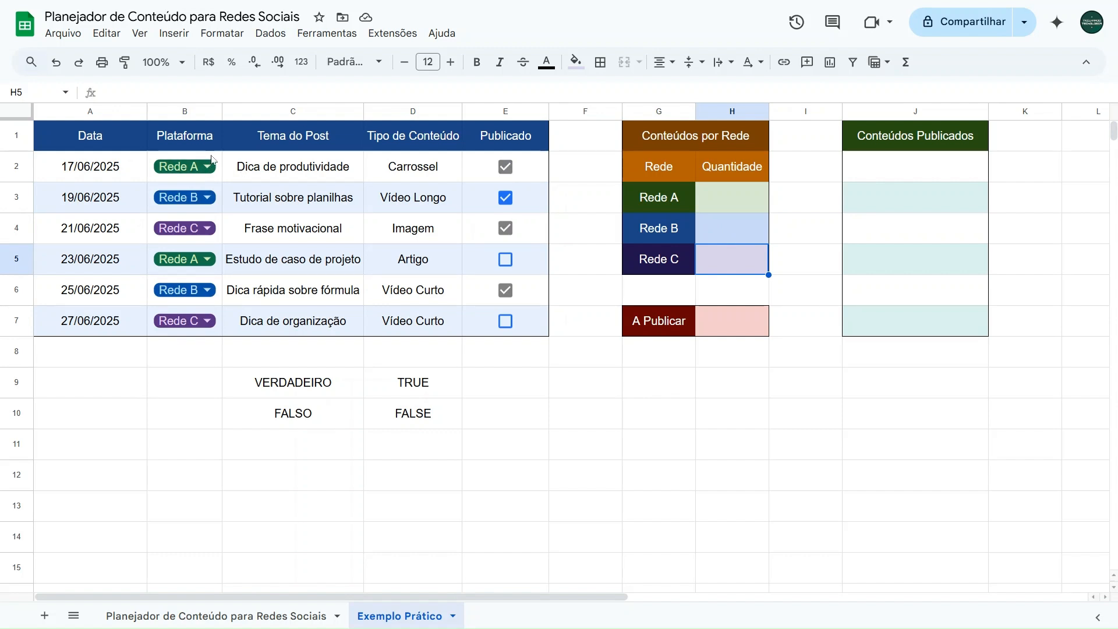
left_click(710, 198)
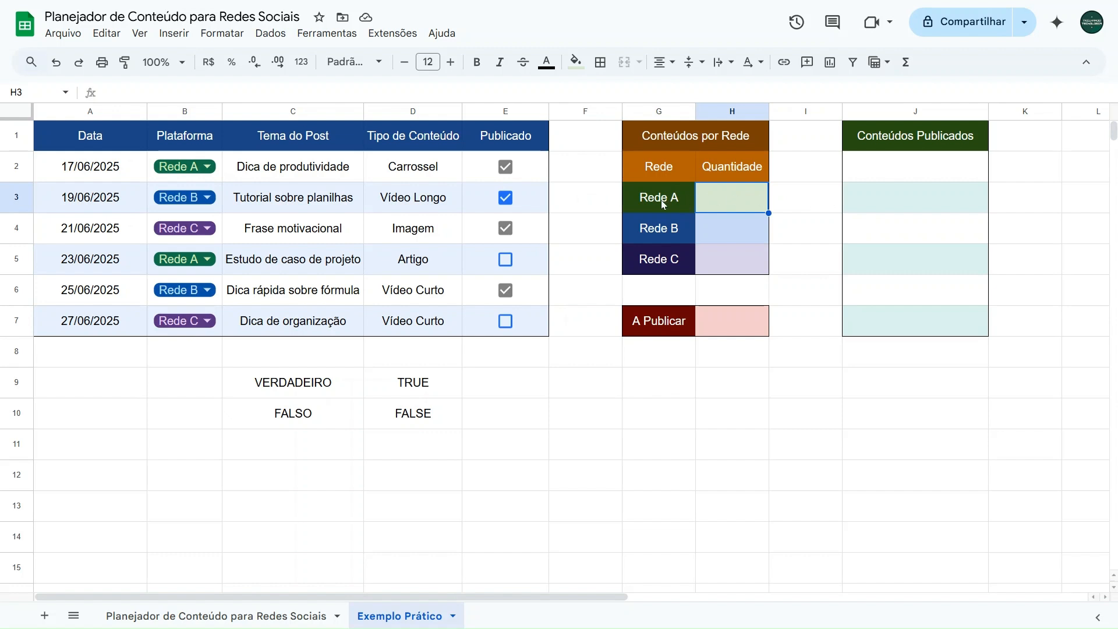
left_click(661, 200)
left_click(665, 230)
left_click(666, 259)
Step: Enter the formula =CONT.SE(B2:B7;G3) in H3 to count the Rede A contents
left_click(738, 209)
type("=CONT.SE")
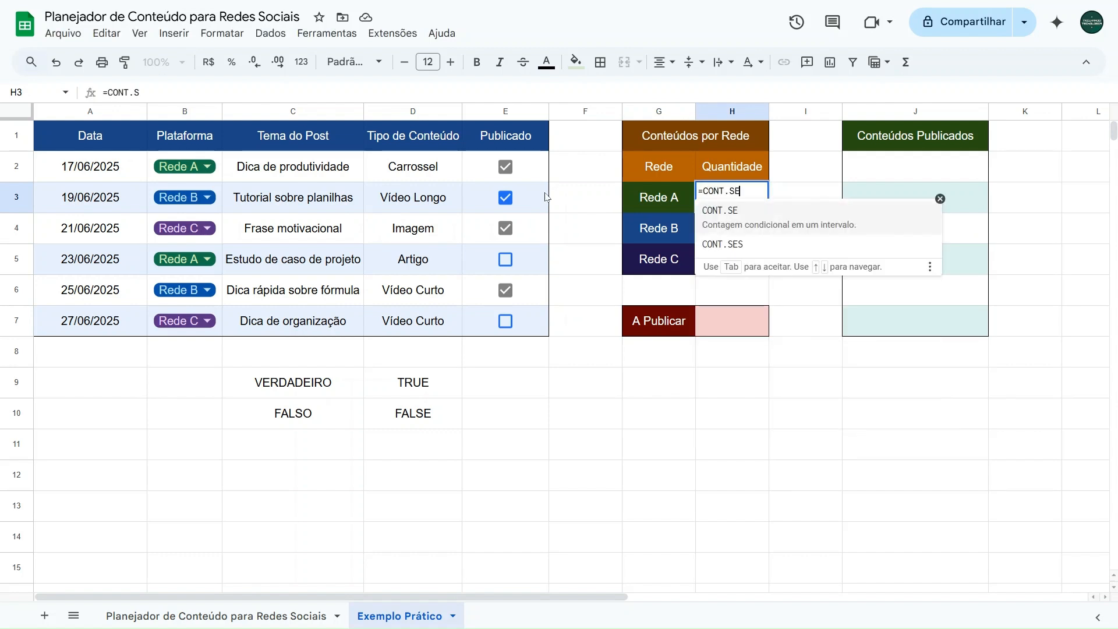
left_click(741, 225)
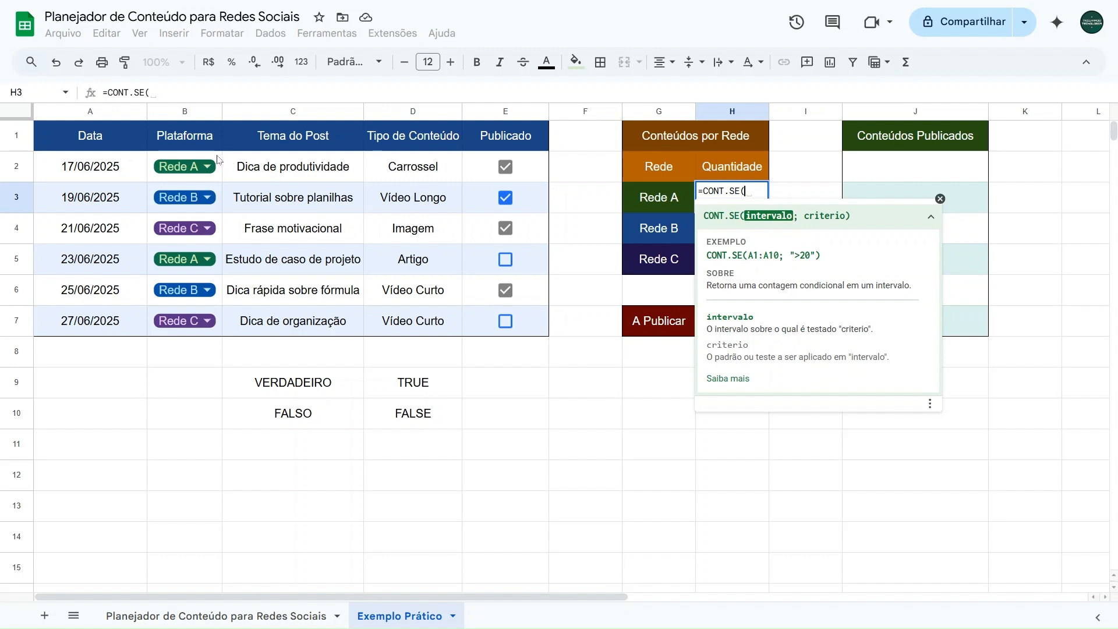
left_click_drag(218, 159, 204, 321)
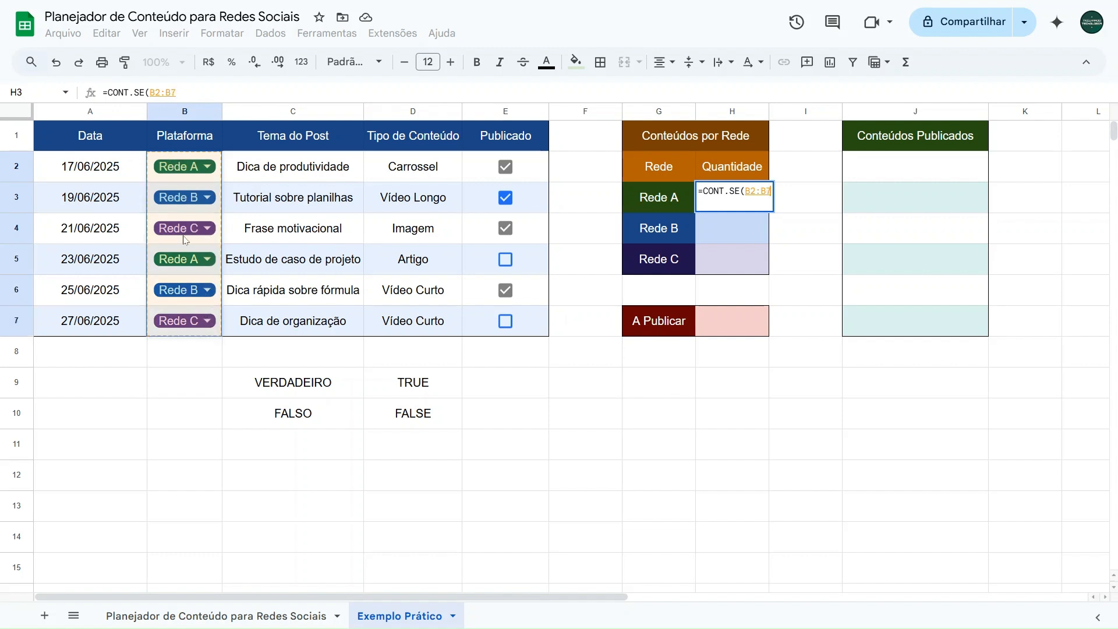
left_click(186, 94)
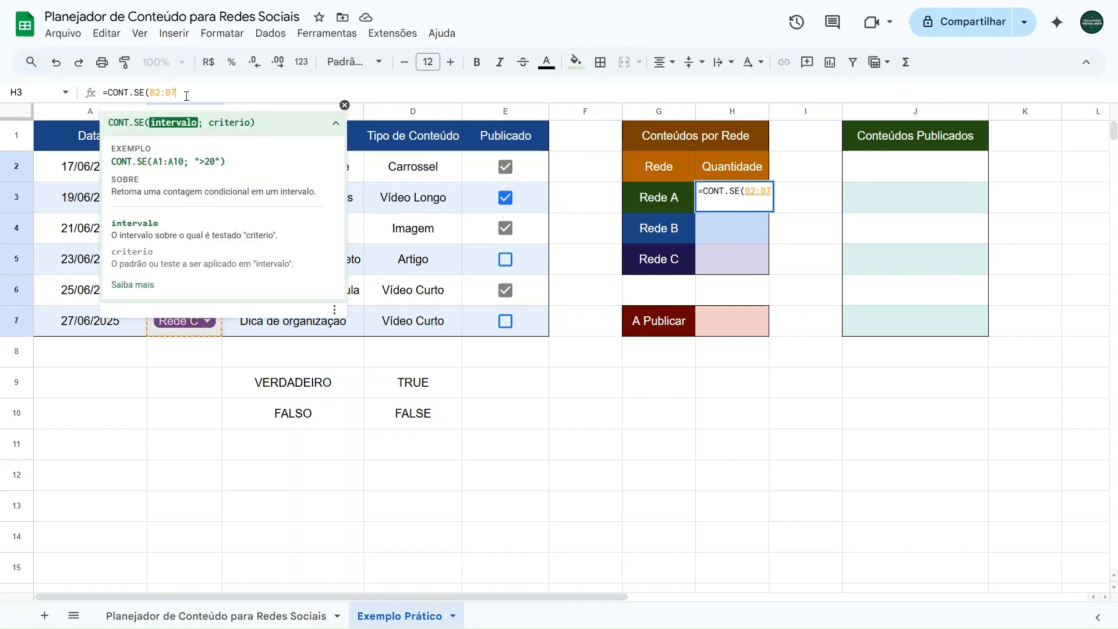
type(";")
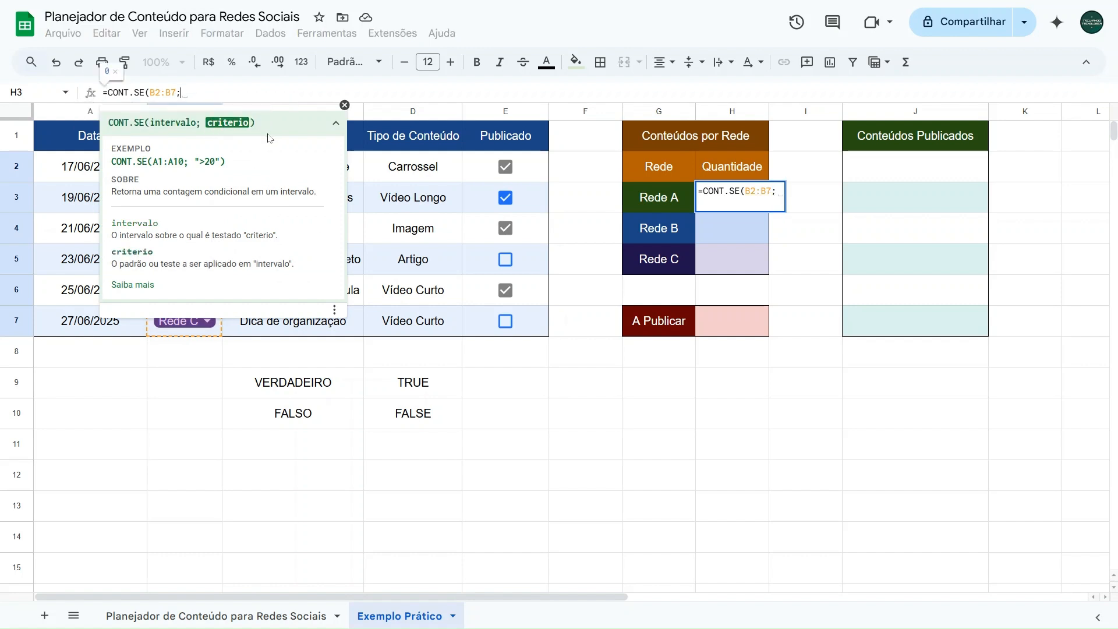
left_click(666, 202)
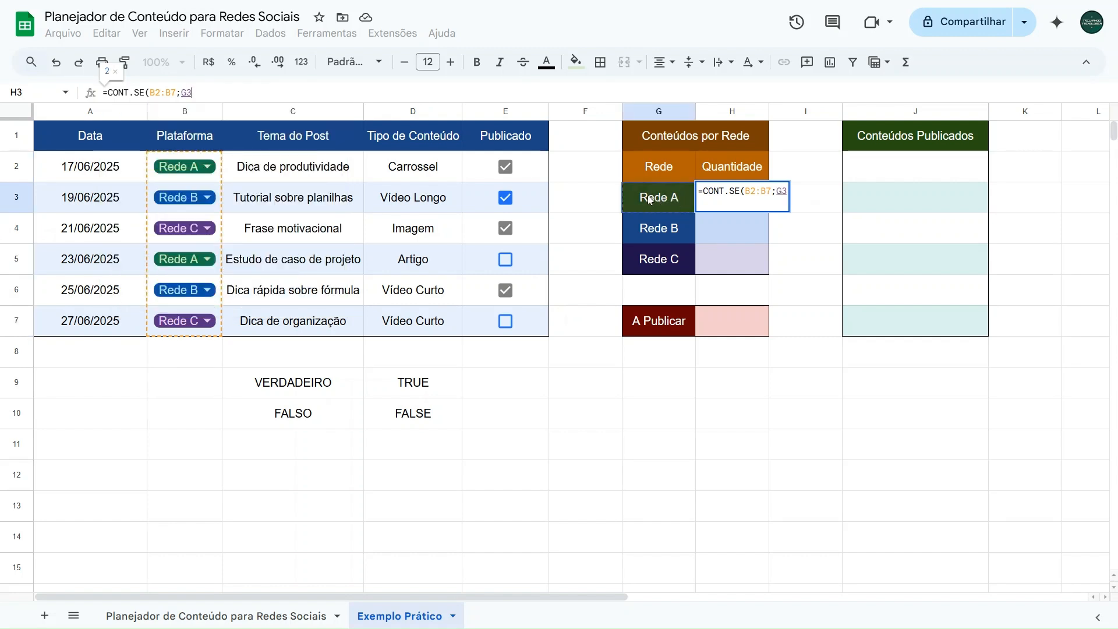
type(")")
key("Return")
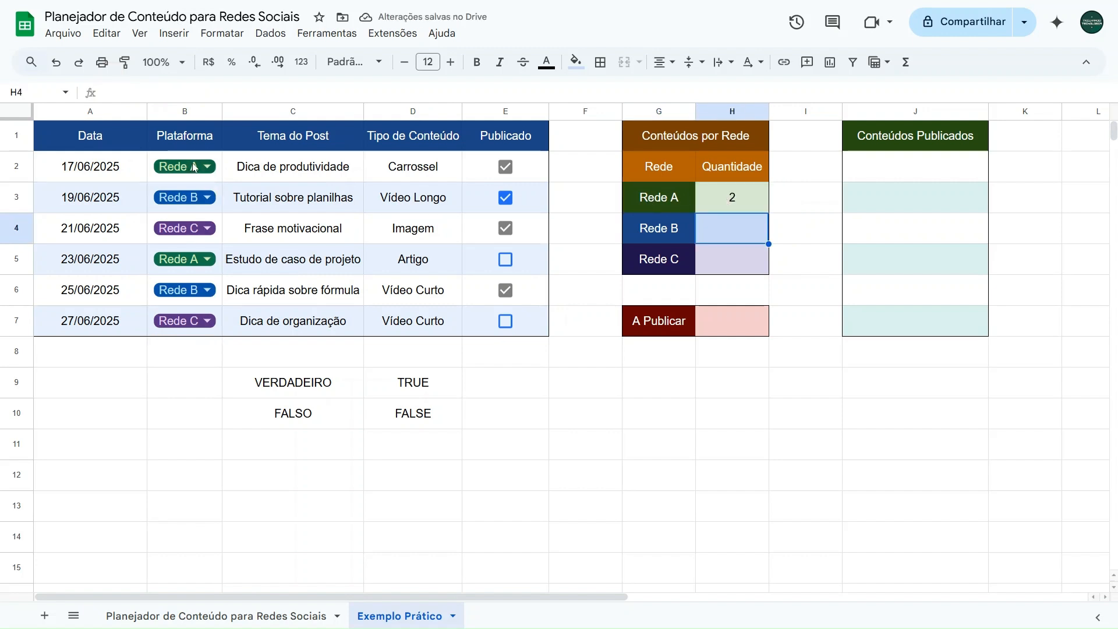
Step: Change the platform to Rede A in cells B3 and B4 to test the Rede A count
left_click(207, 197)
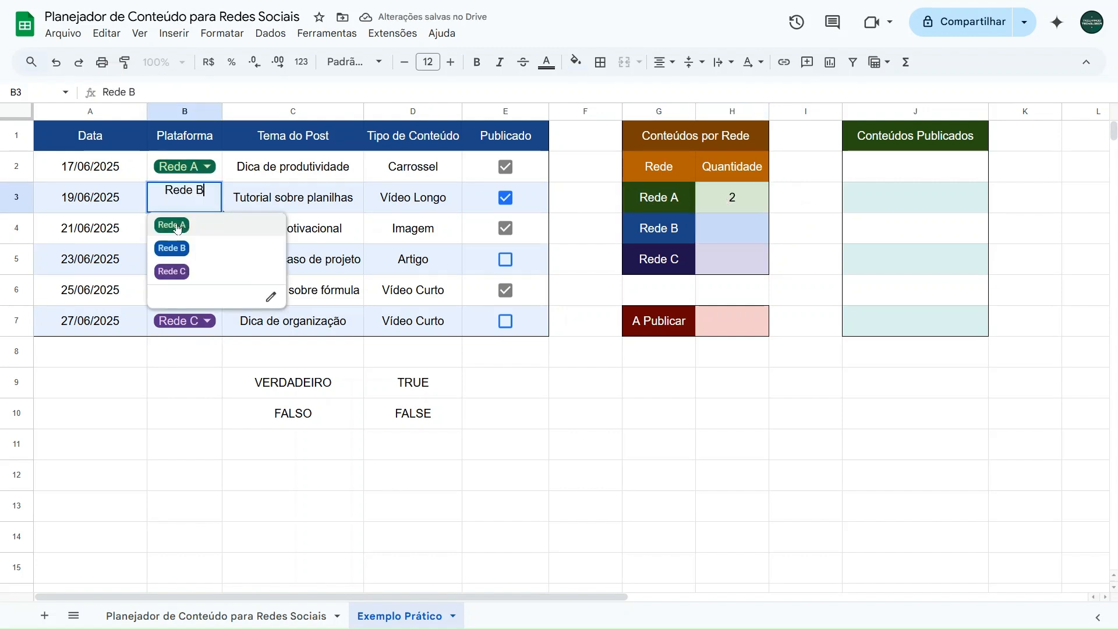
left_click(175, 224)
left_click(184, 234)
left_click(180, 255)
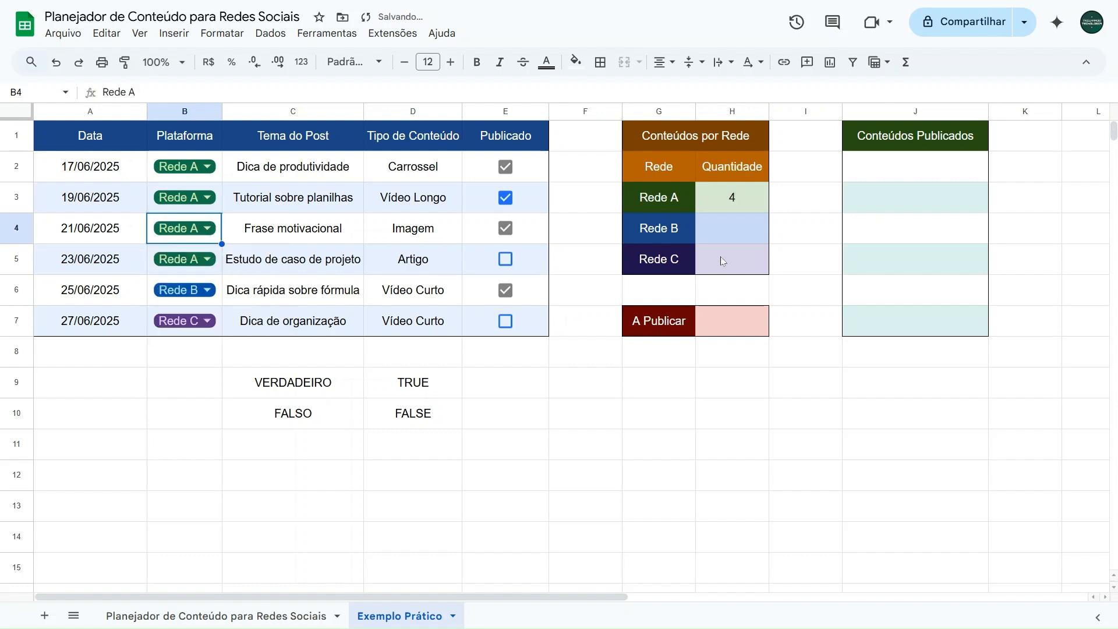
Step: Restore the platforms to Rede C in B4 and Rede B in B3
left_click(187, 233)
left_click(175, 301)
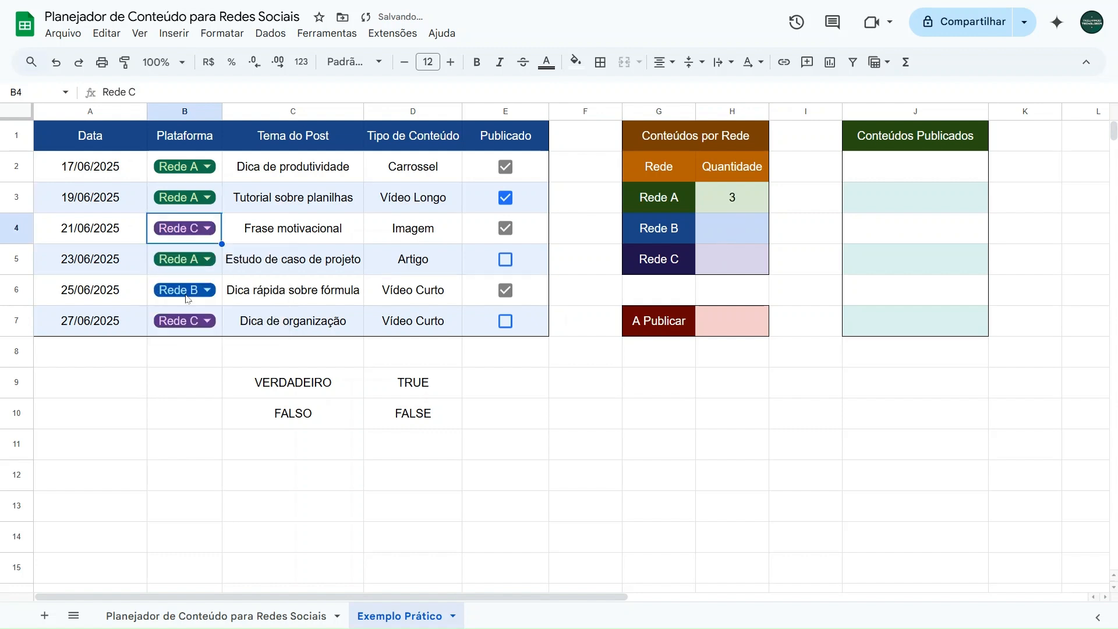
left_click(191, 205)
left_click(191, 205)
left_click(172, 249)
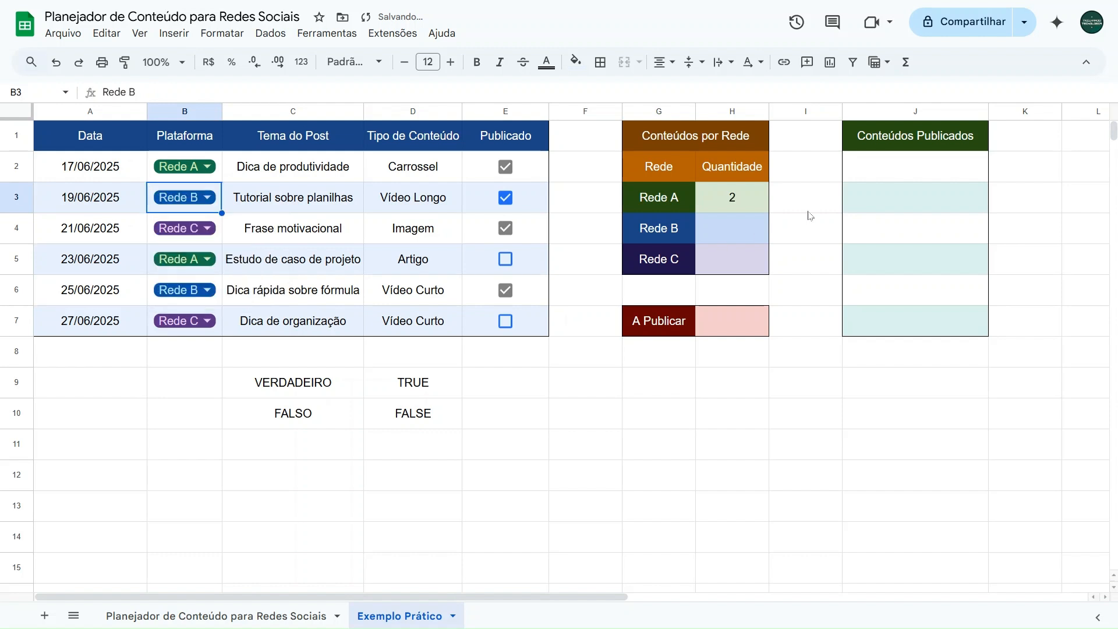
Step: Fill the H3 count formula down to the Rede B and Rede C rows, H4:H5
left_click(726, 229)
left_click(724, 273)
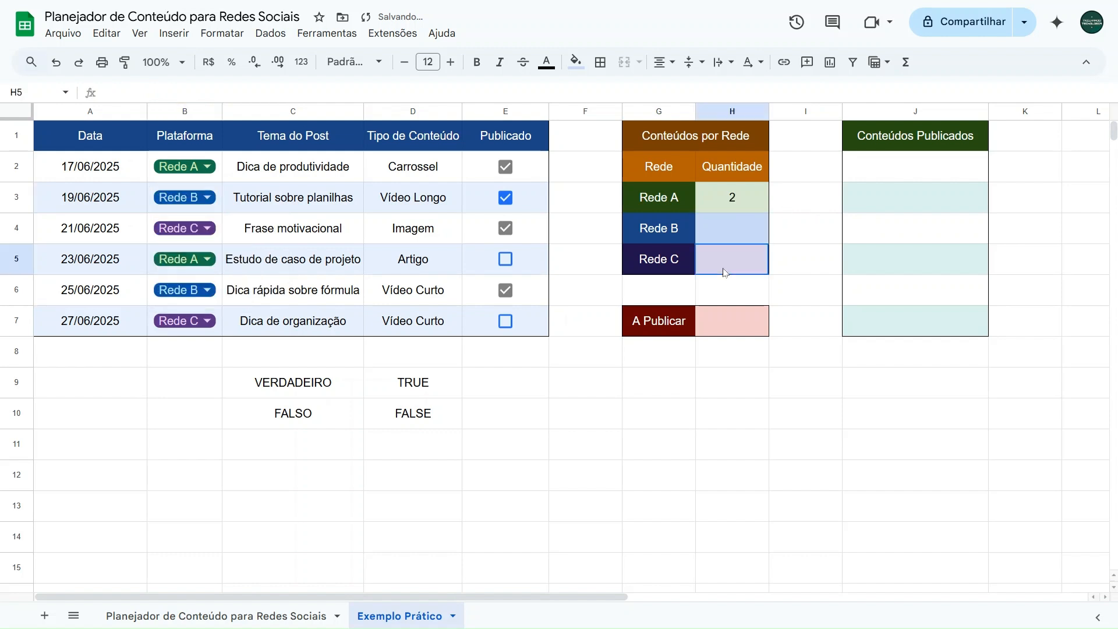
left_click(744, 201)
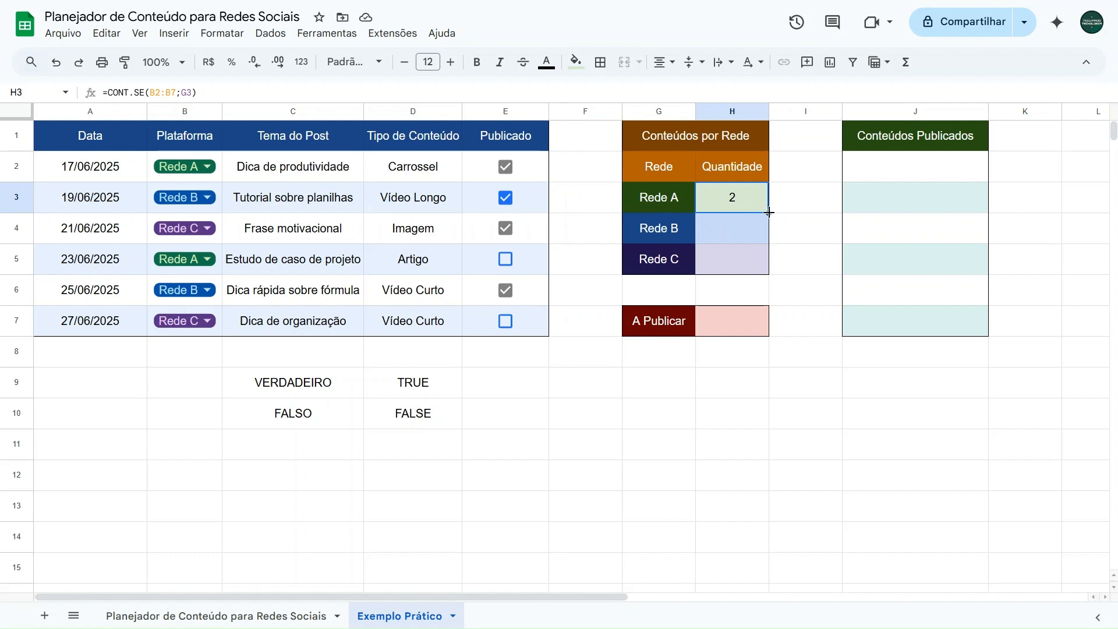
left_click_drag(770, 212, 770, 257)
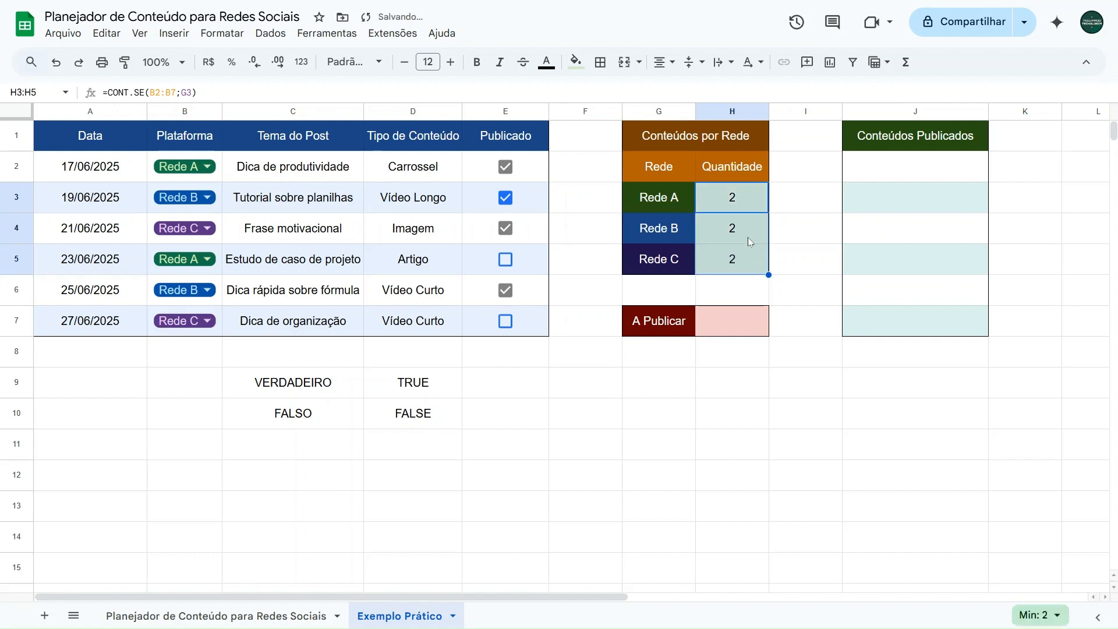
Step: Compare the interval references in the H3, H4 and H5 formulas and undo the fill into H4:H5
left_click(746, 233)
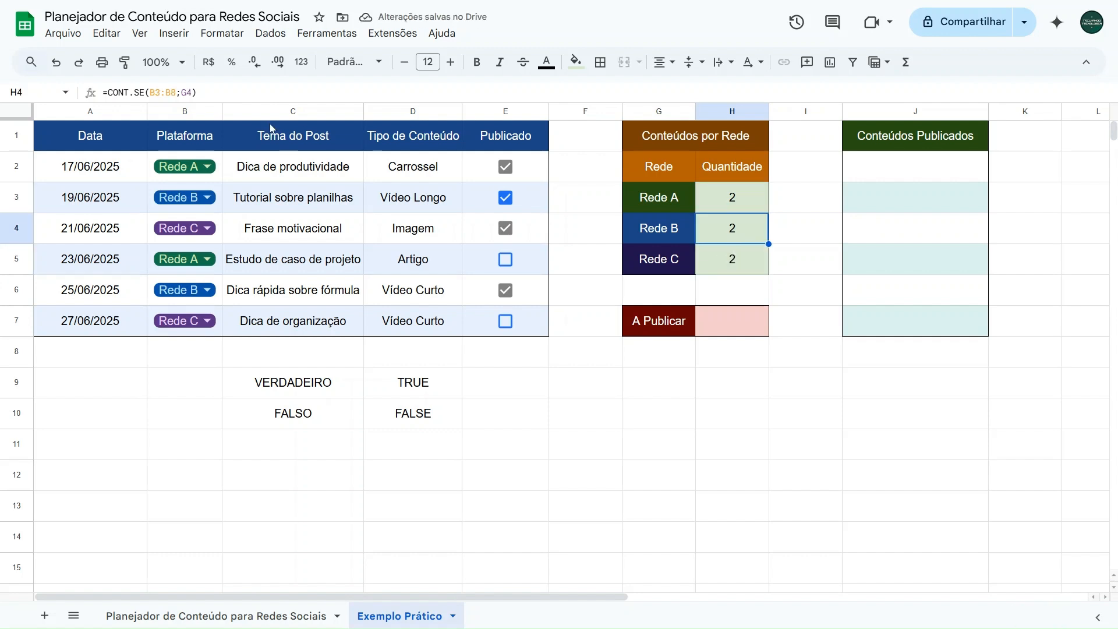
left_click(707, 194)
left_click(185, 92)
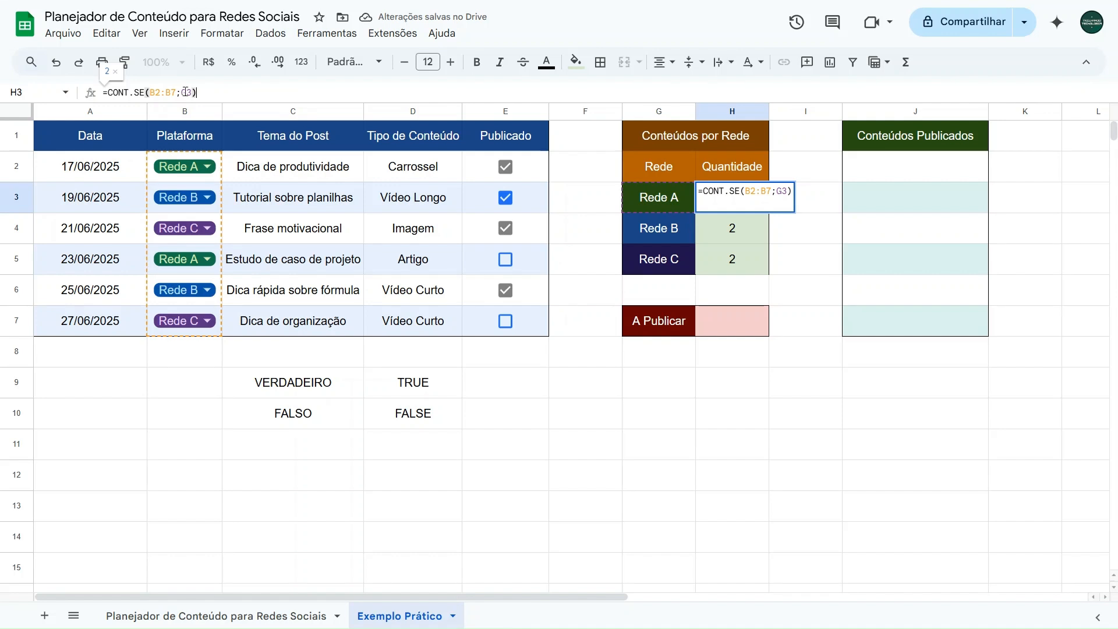
left_click_drag(149, 92, 177, 92)
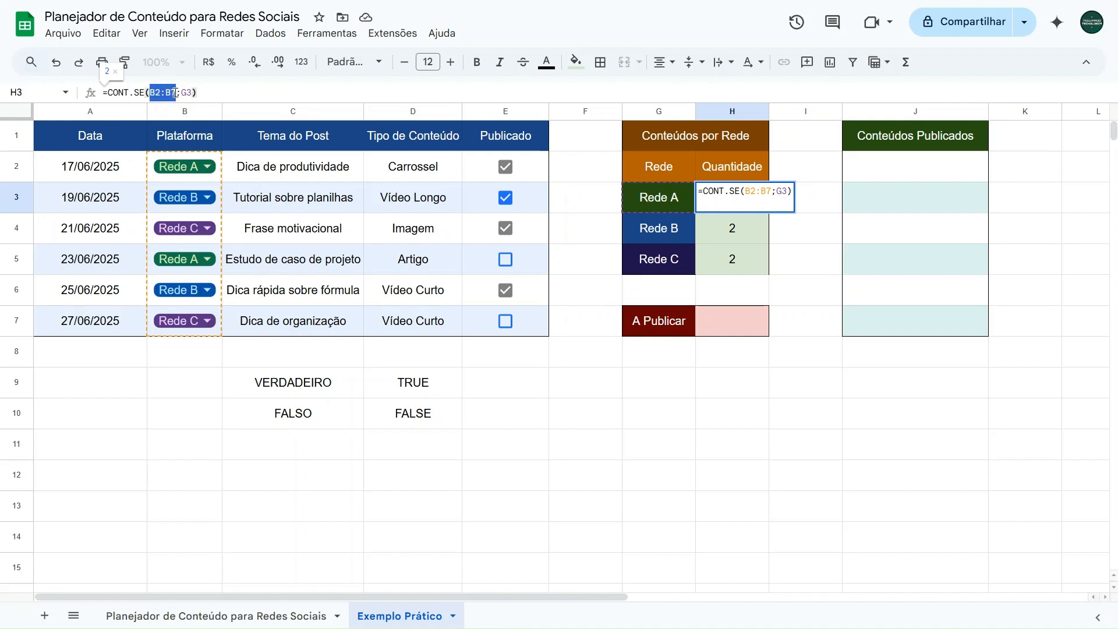
key("Escape")
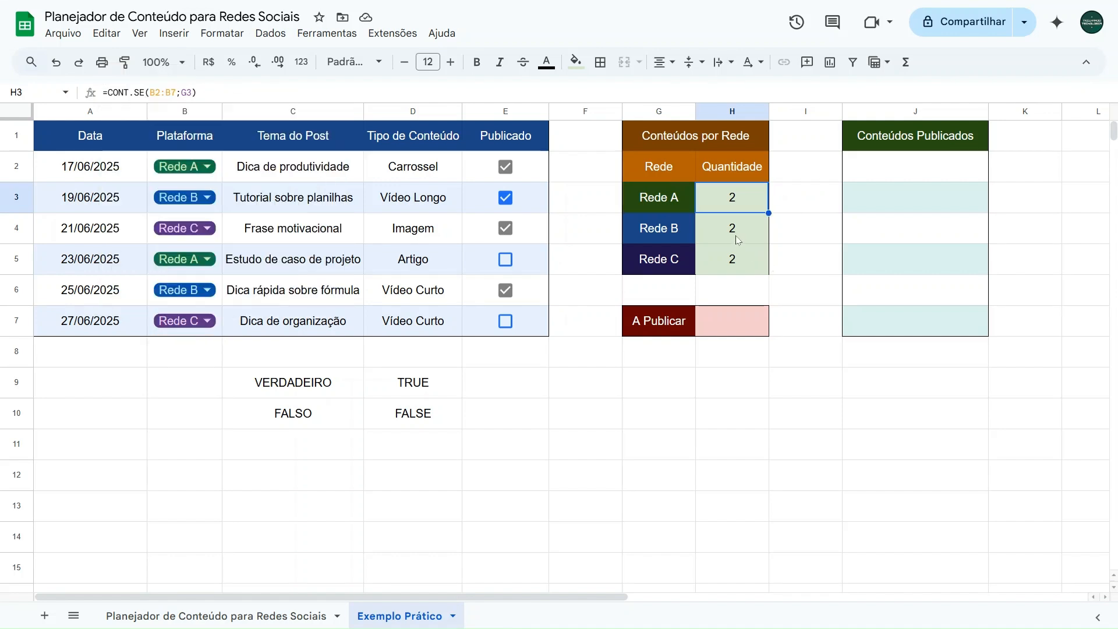
left_click(738, 233)
left_click_drag(149, 92, 176, 92)
key("Return")
key("Escape")
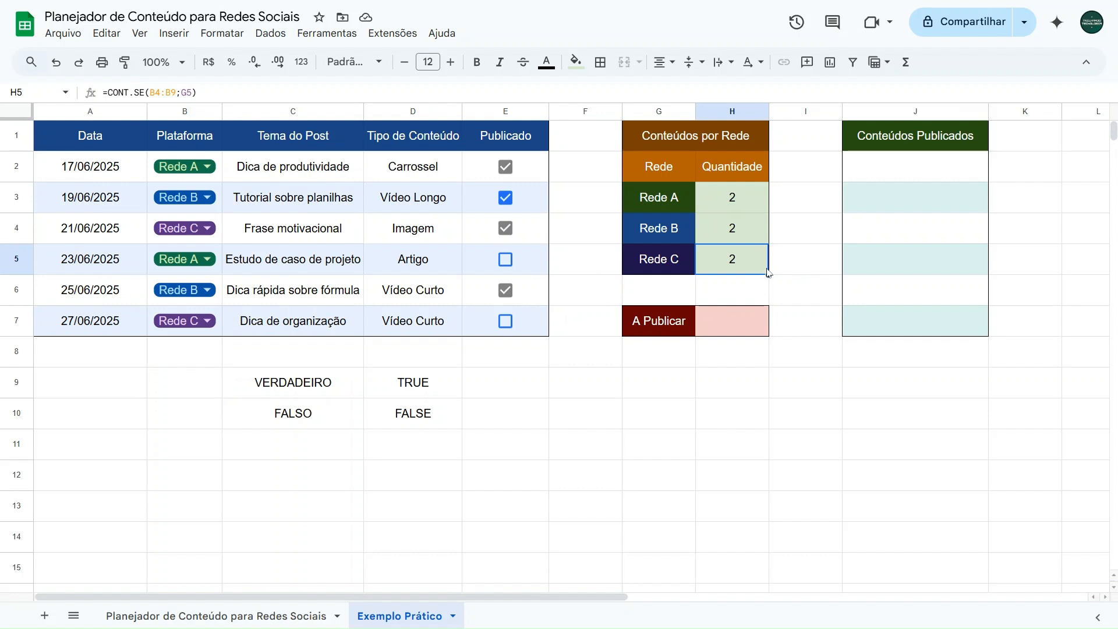
key("ctrl+z")
key("ctrl+z")
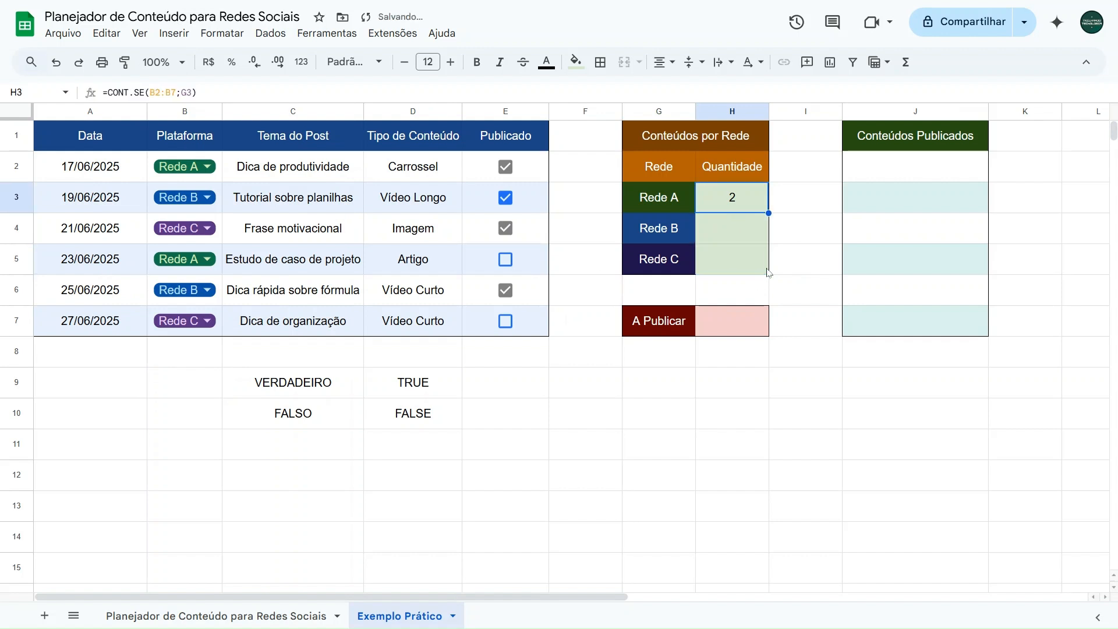
Step: Lock the interval in the H3 formula with absolute references, making it =CONT.SE($B$2:$B$7;G3)
left_click(162, 93)
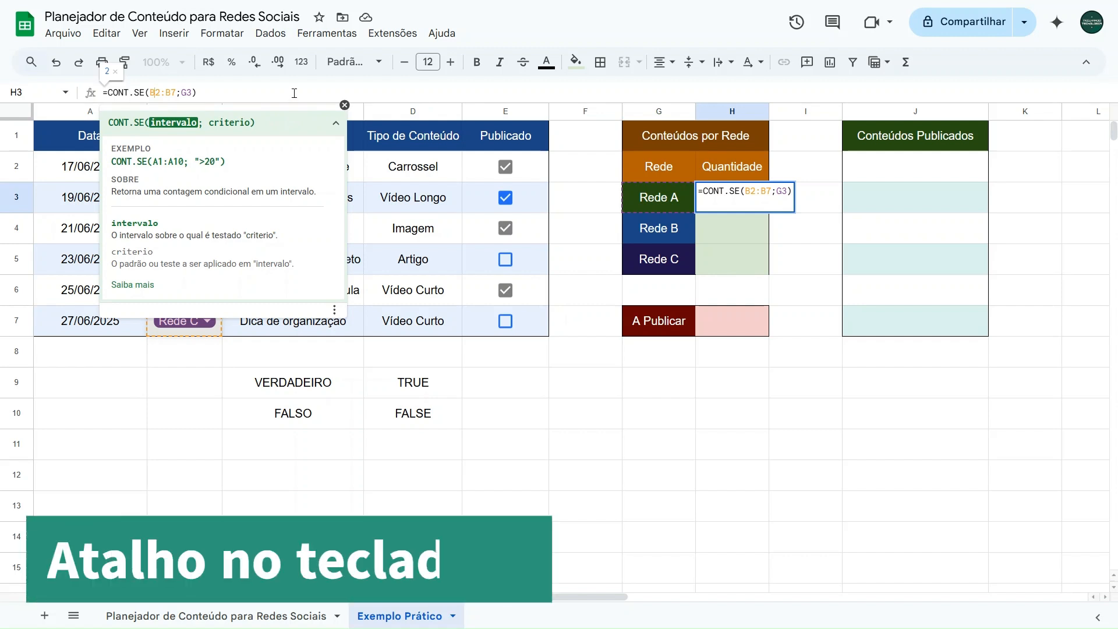
key("F4")
left_click(148, 92)
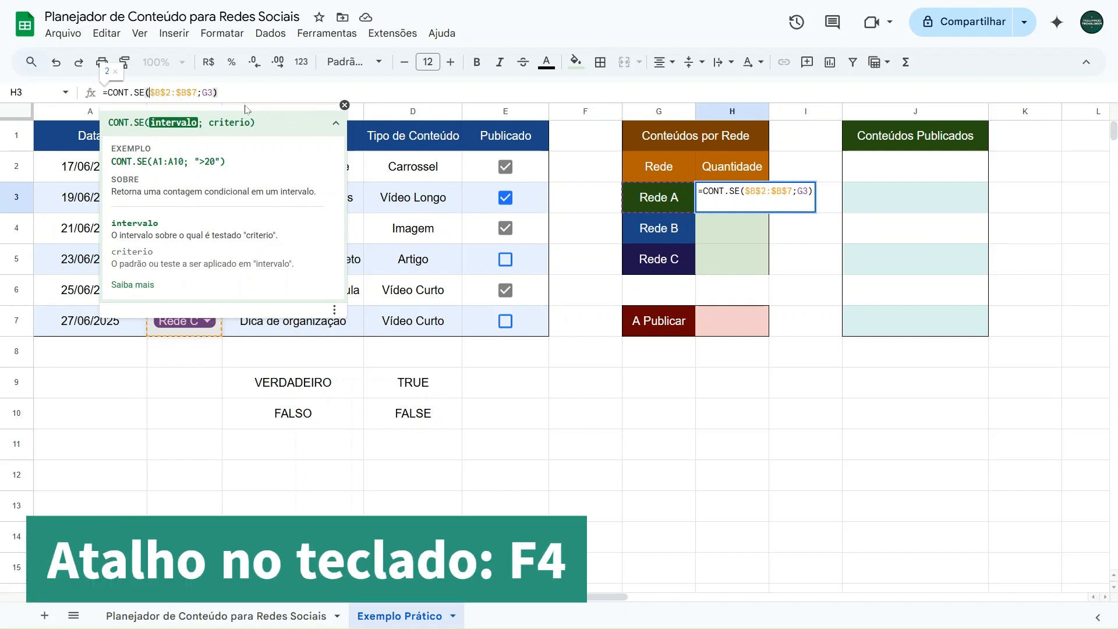
key("shift+Right")
key("Right")
key("Right")
key("shift+Right")
key("Right")
key("Right")
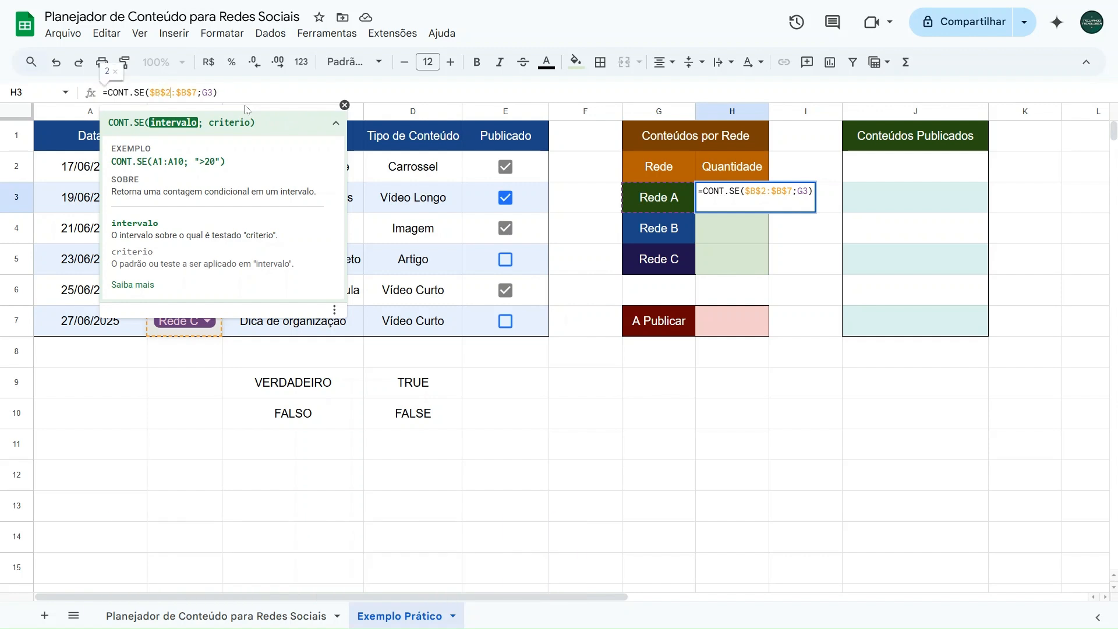
key("Right")
key("Right")
key("Right")
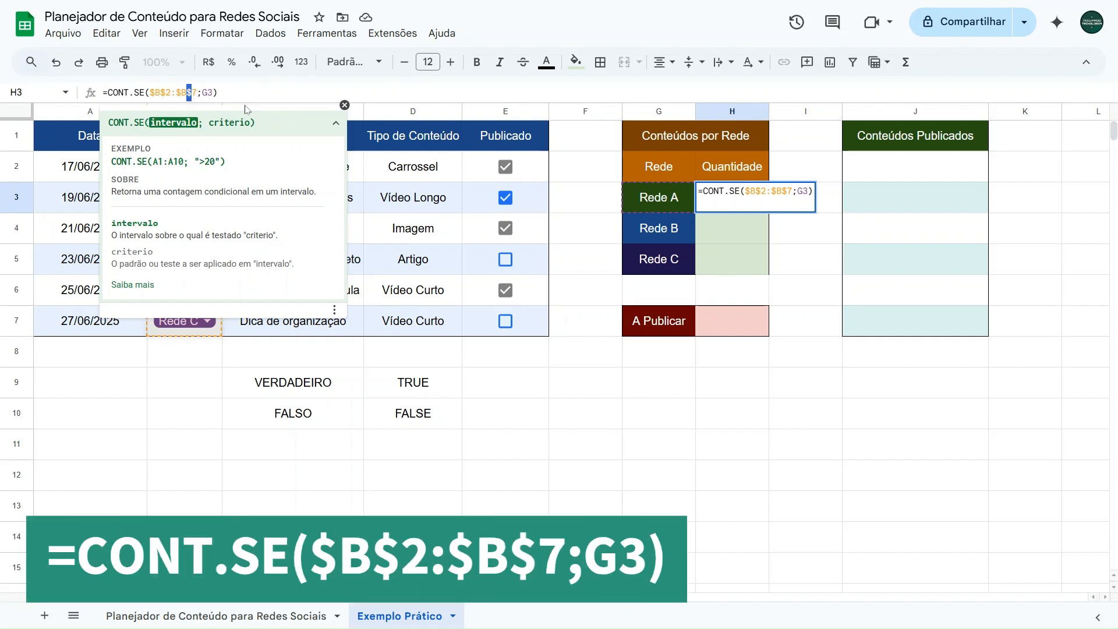
key("Right")
key("Right")
key("Right")
key("Right")
key("Right")
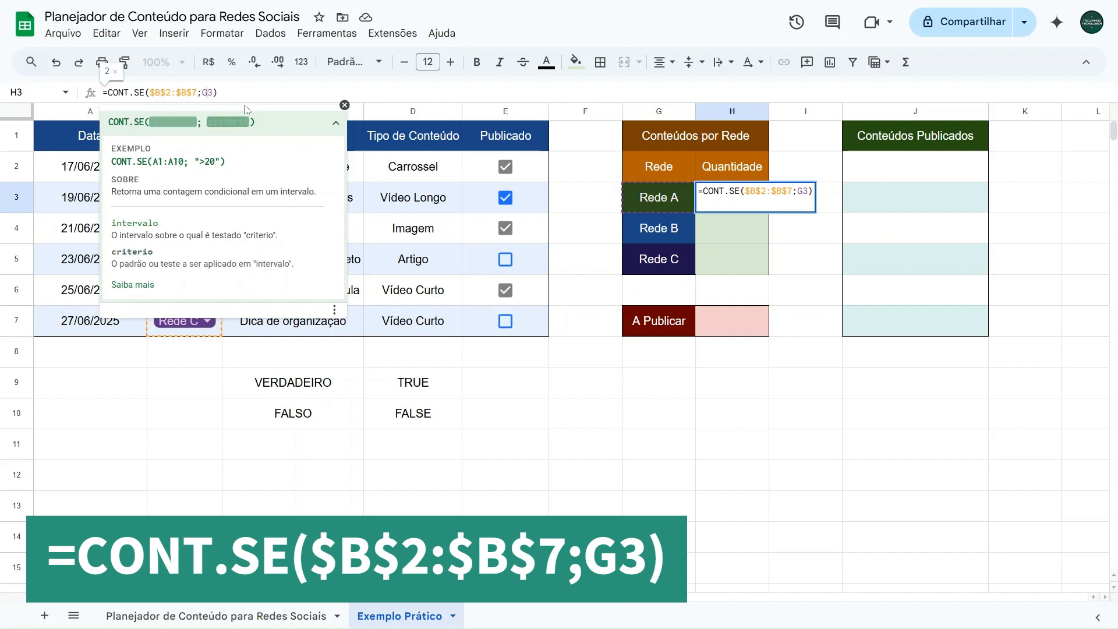
key("Return")
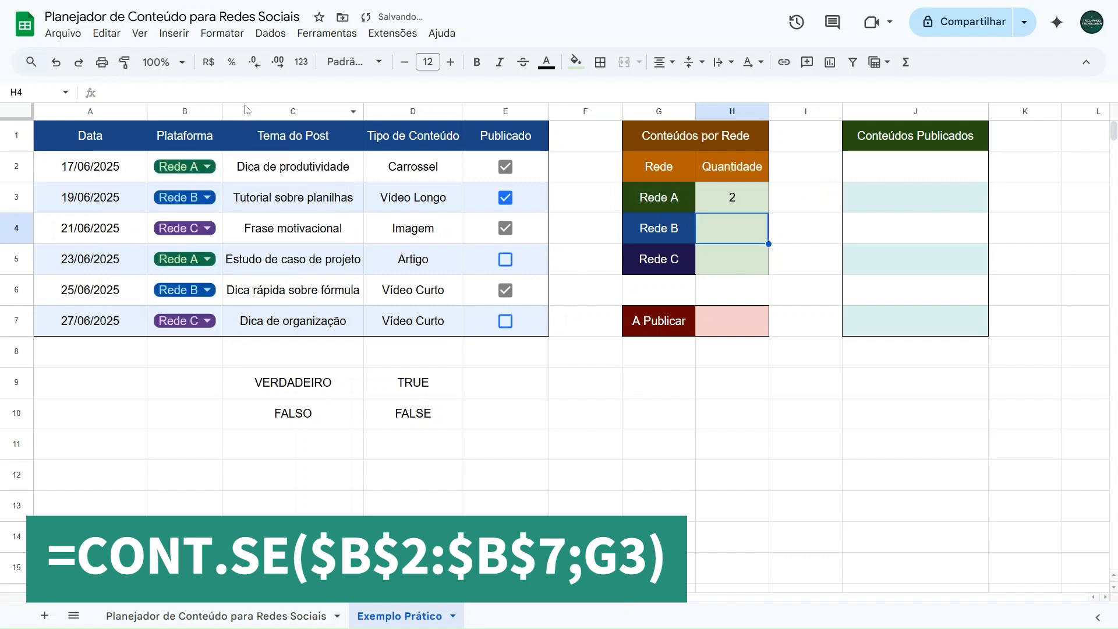
Step: Fill the absolute-range formula from H3 down to H5 and check the references in each of the three cells
left_click(748, 208)
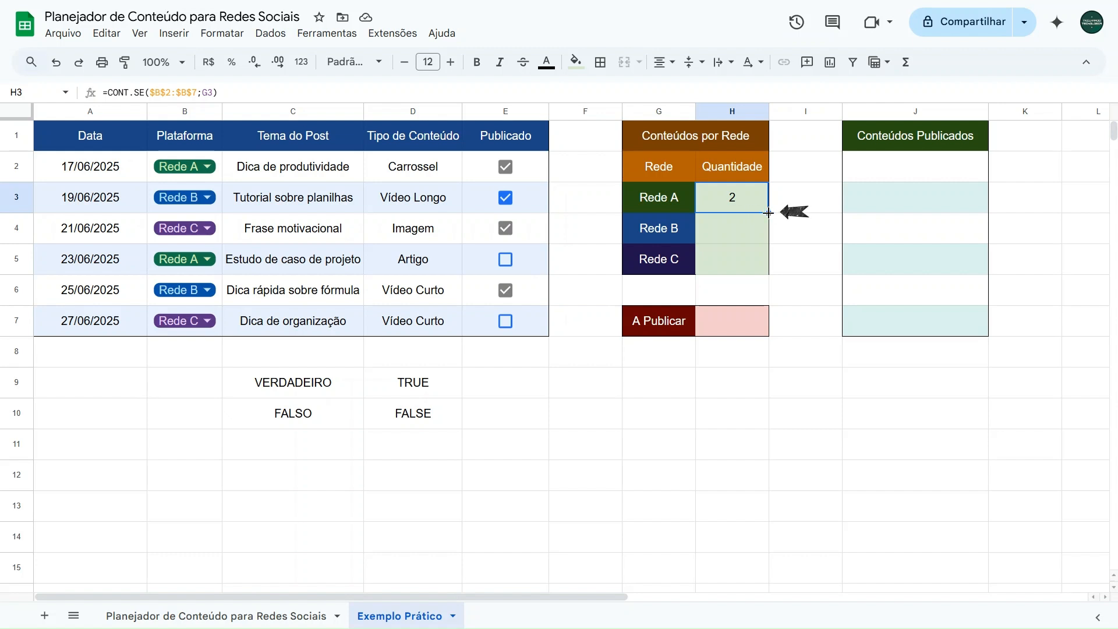
left_click_drag(768, 213, 763, 262)
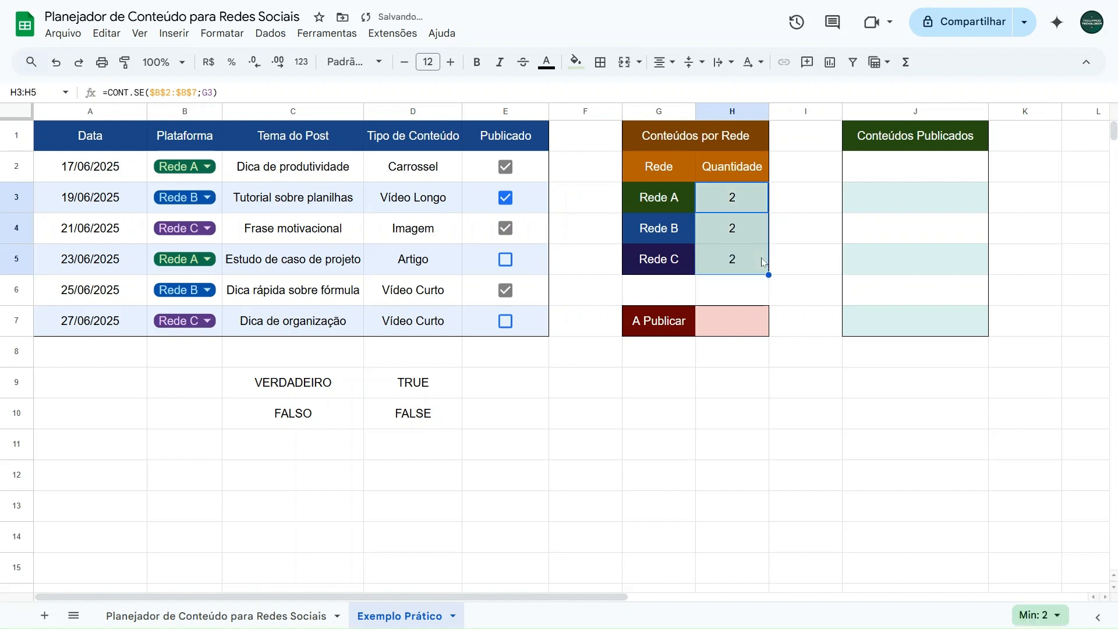
left_click(739, 233)
left_click(164, 88)
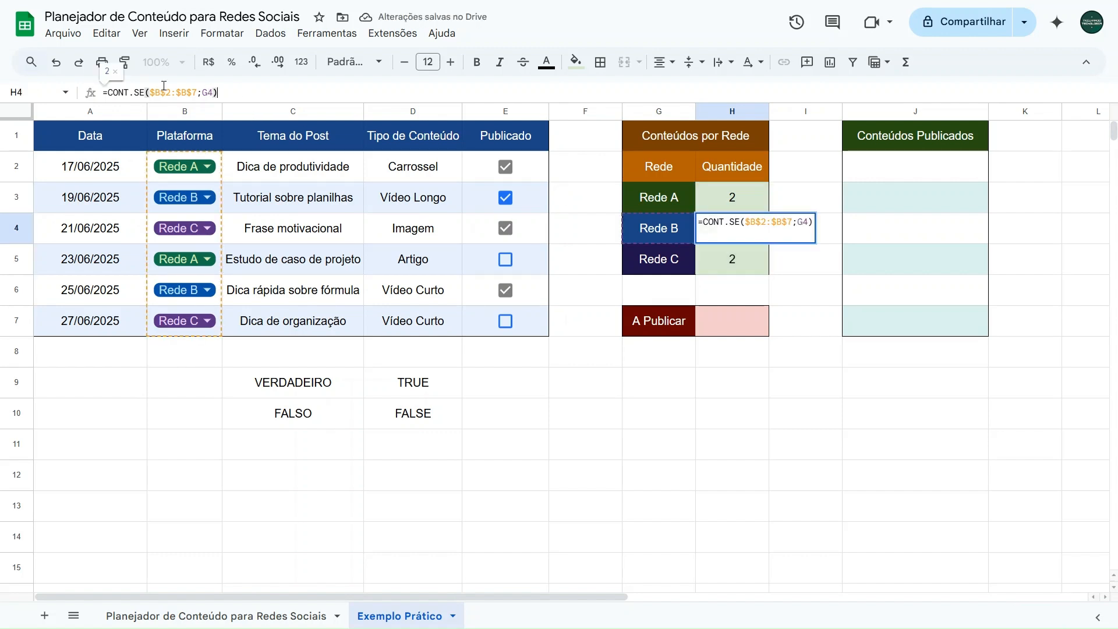
left_click(717, 205)
left_click(235, 94)
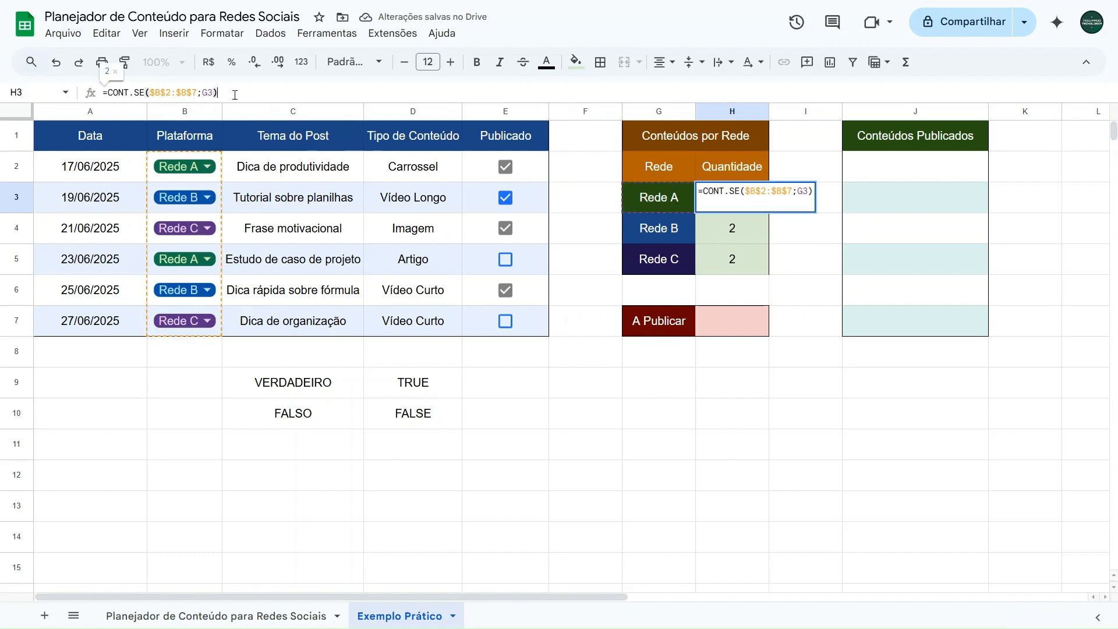
left_click(721, 258)
left_click(225, 95)
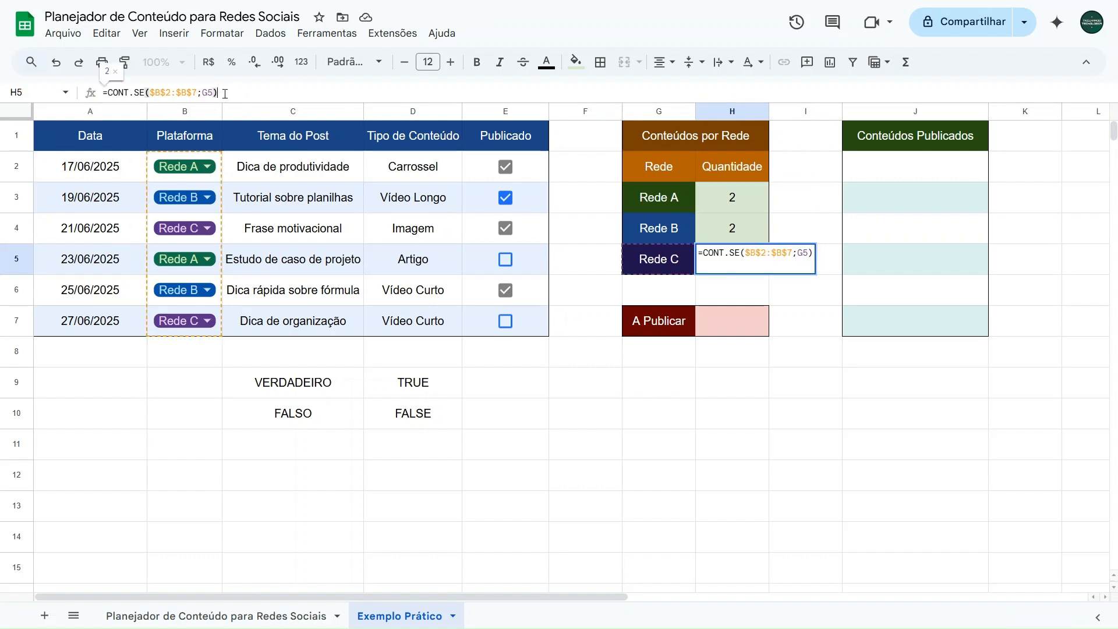
key("Escape")
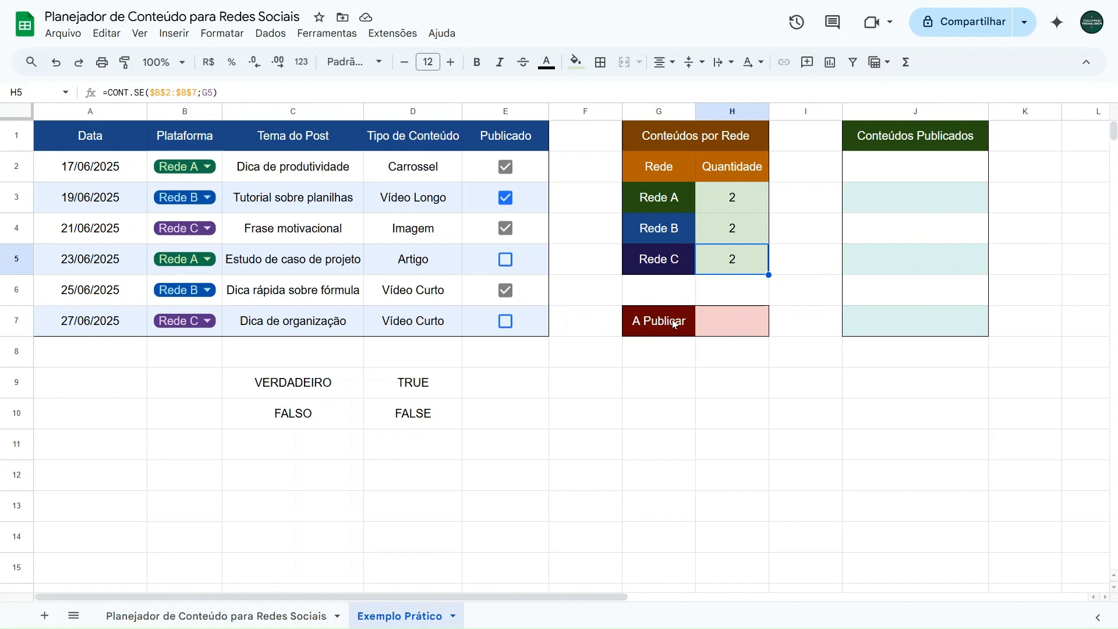
Step: Test the counts by setting the platform to Rede B in B2 and B7 and to Rede C in B3
left_click(187, 175)
left_click(182, 217)
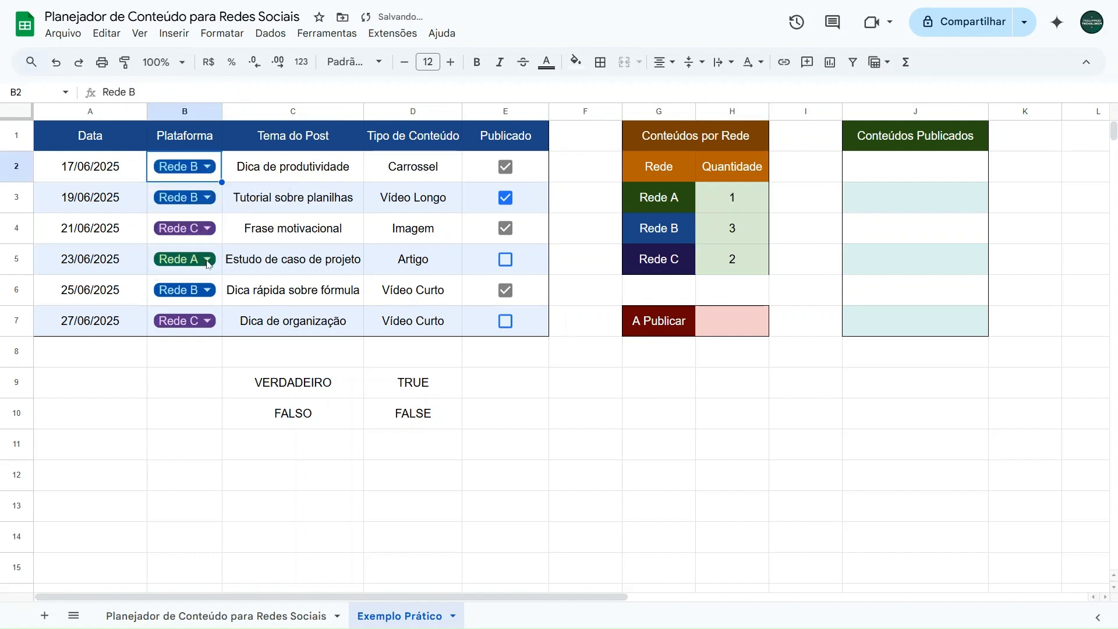
left_click(195, 320)
left_click(180, 373)
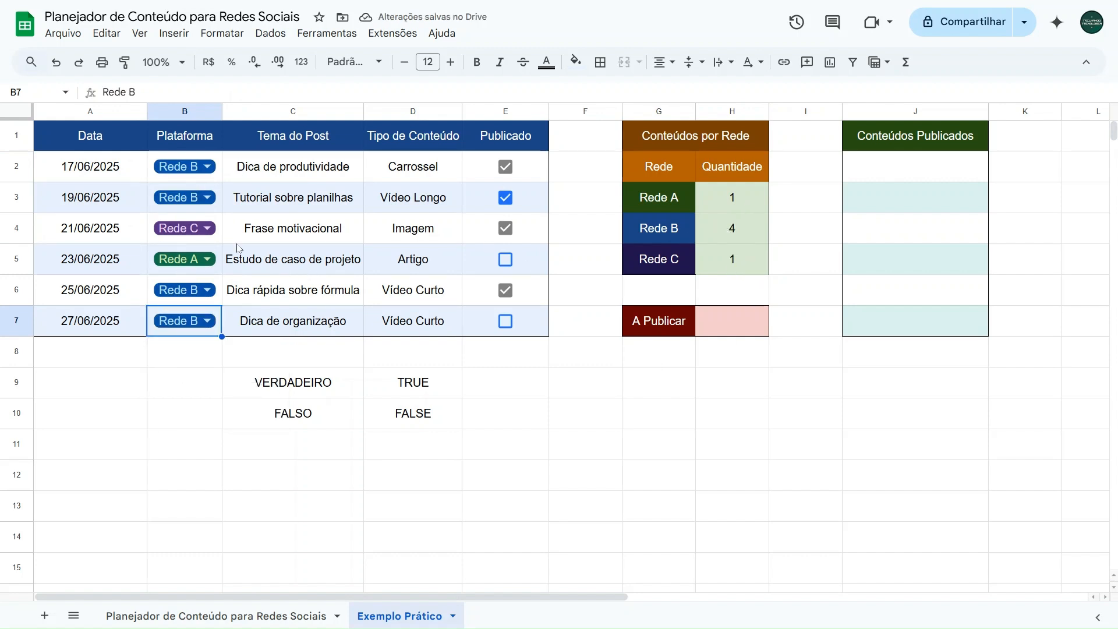
left_click(197, 201)
left_click(177, 278)
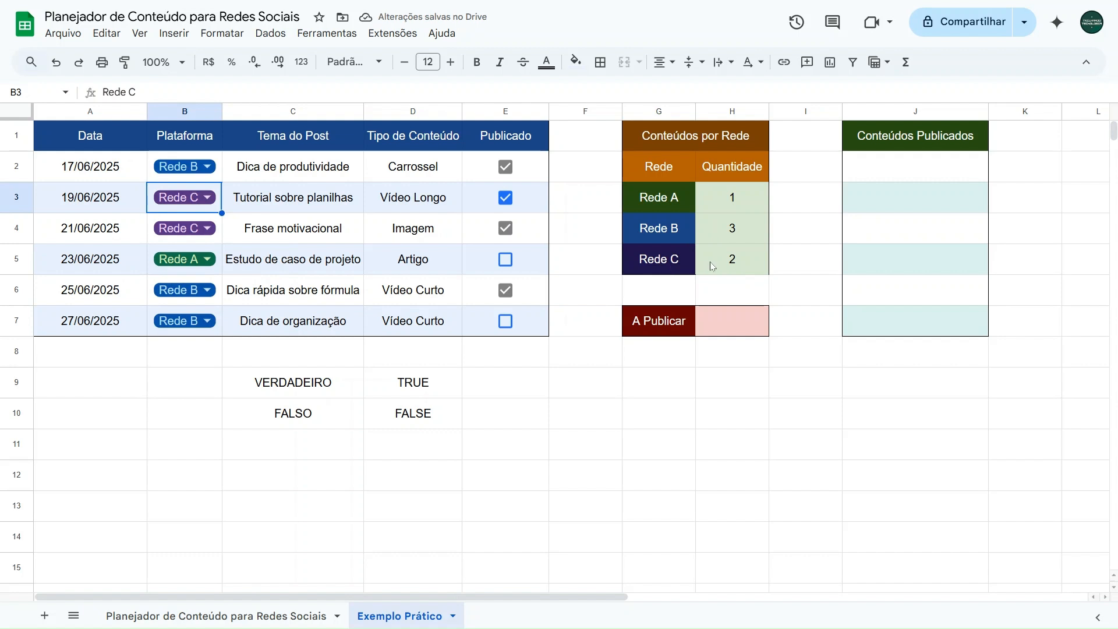
Step: Set the platform back to Rede A in B2 and Rede B in B3
left_click(189, 182)
left_click(177, 191)
left_click(187, 199)
left_click(186, 247)
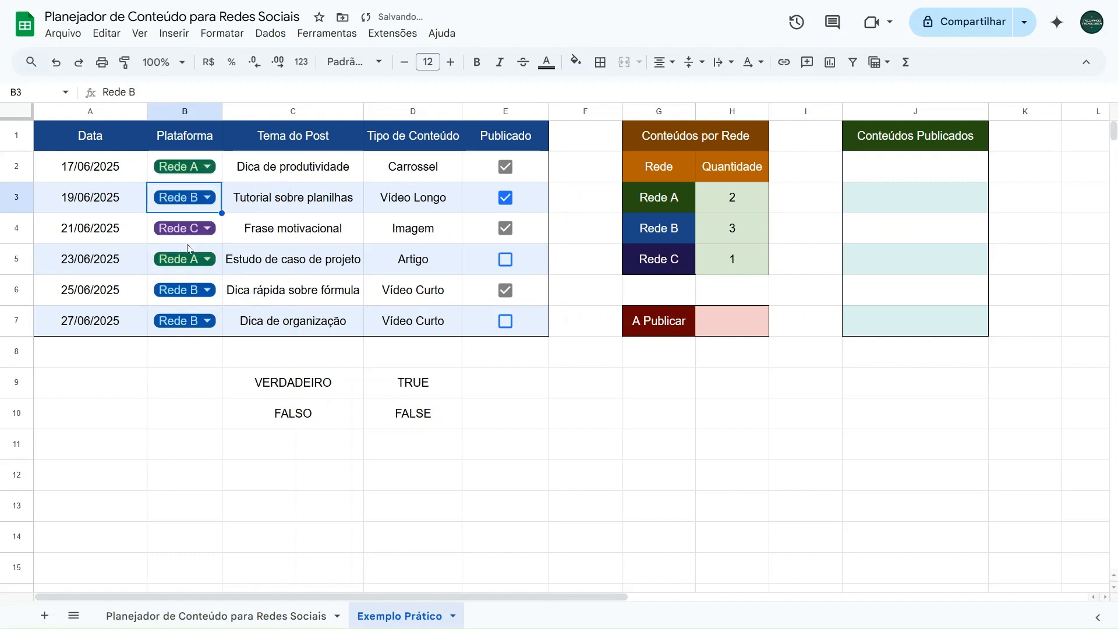
Step: Set the platform in B7 to Rede C and check the Rede B and Rede C counts in H4 and H5
double_click(196, 330)
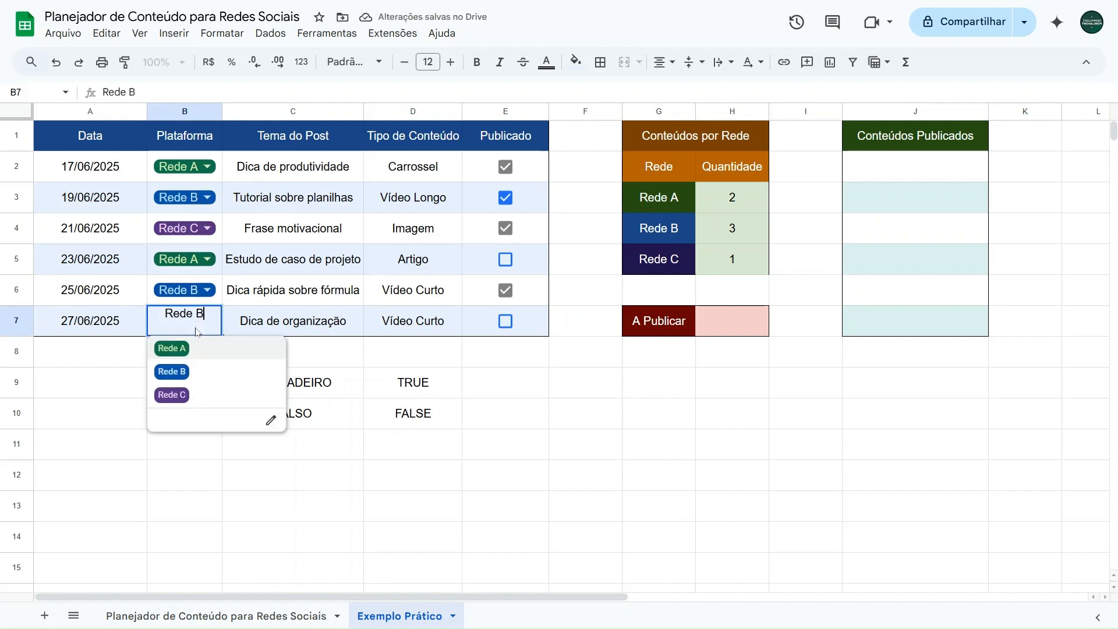
left_click(185, 395)
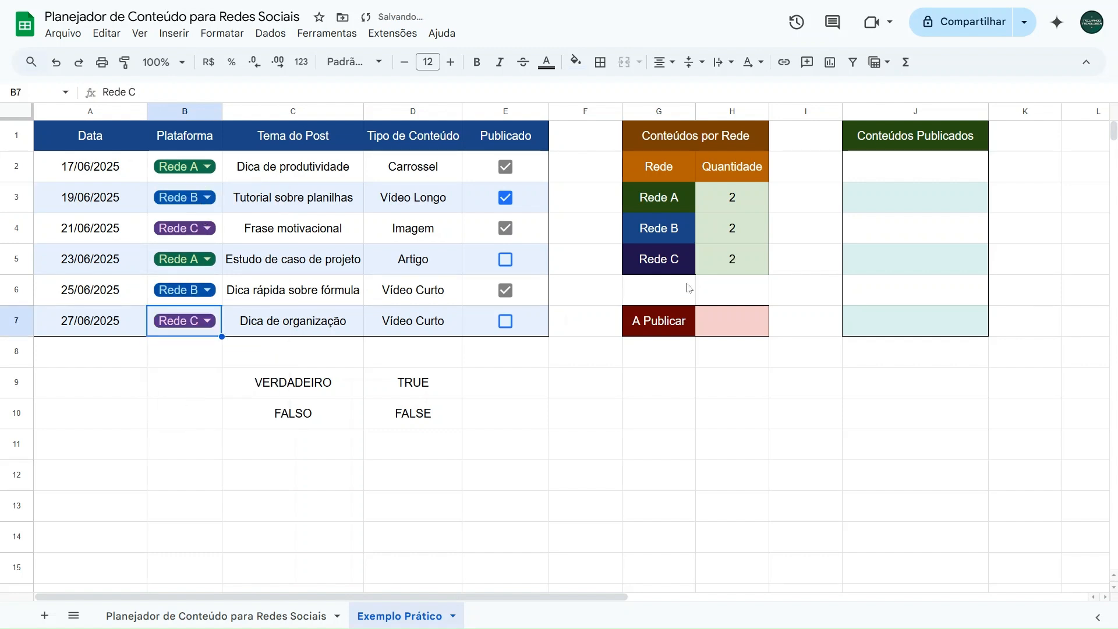
left_click(738, 235)
left_click(729, 272)
left_click(732, 237)
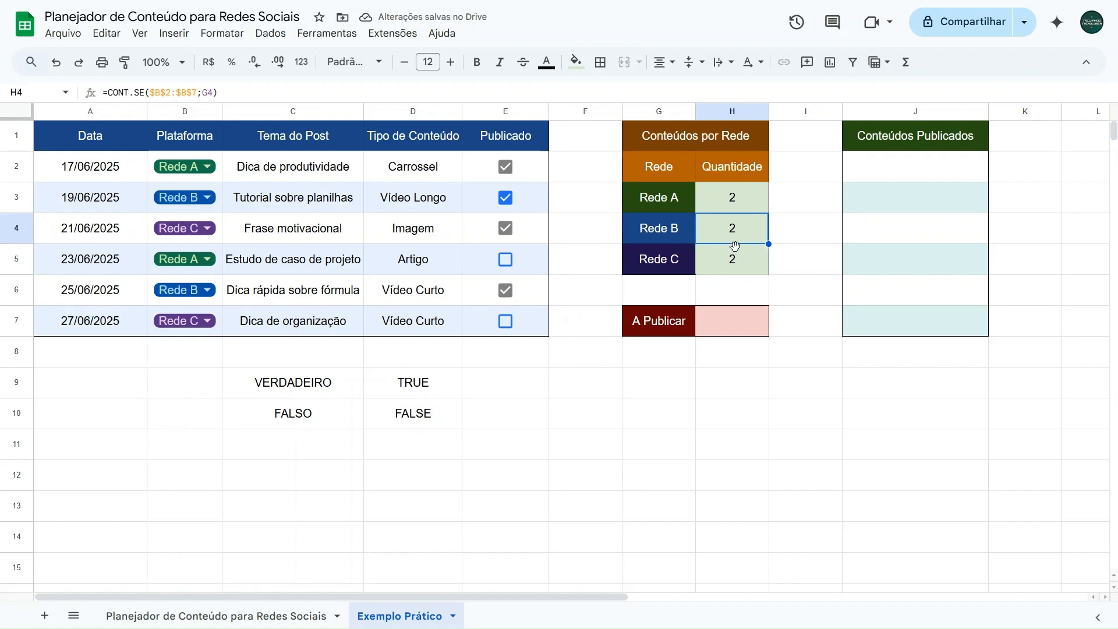
left_click(734, 257)
Step: Fill the Rede B count cell H4 with light blue and the Rede C count cell H5 with light purple
left_click(732, 237)
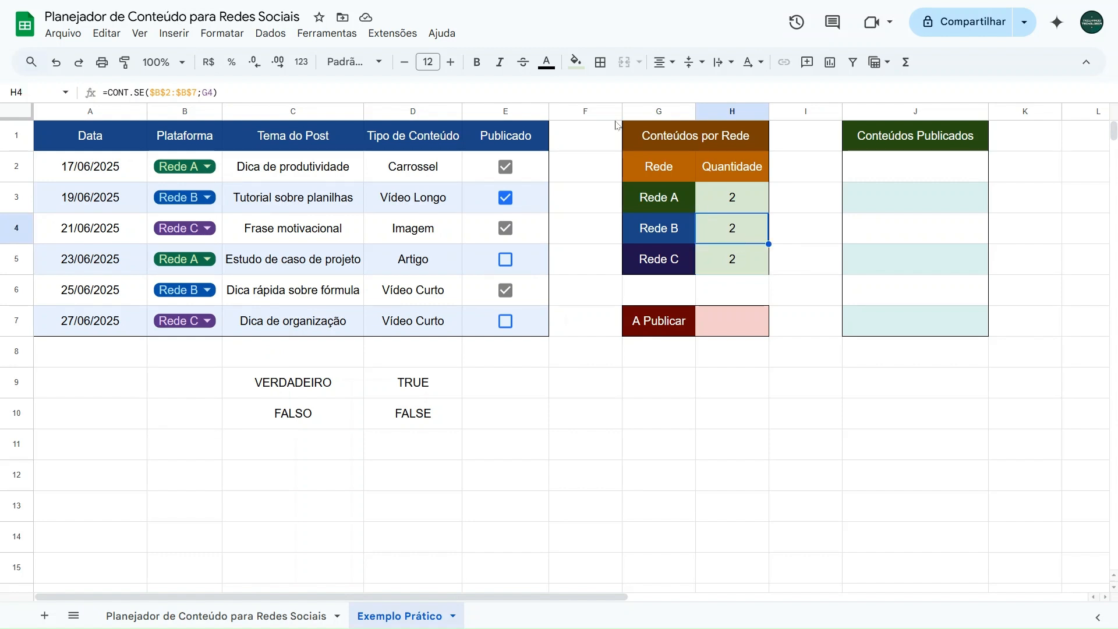
left_click(576, 62)
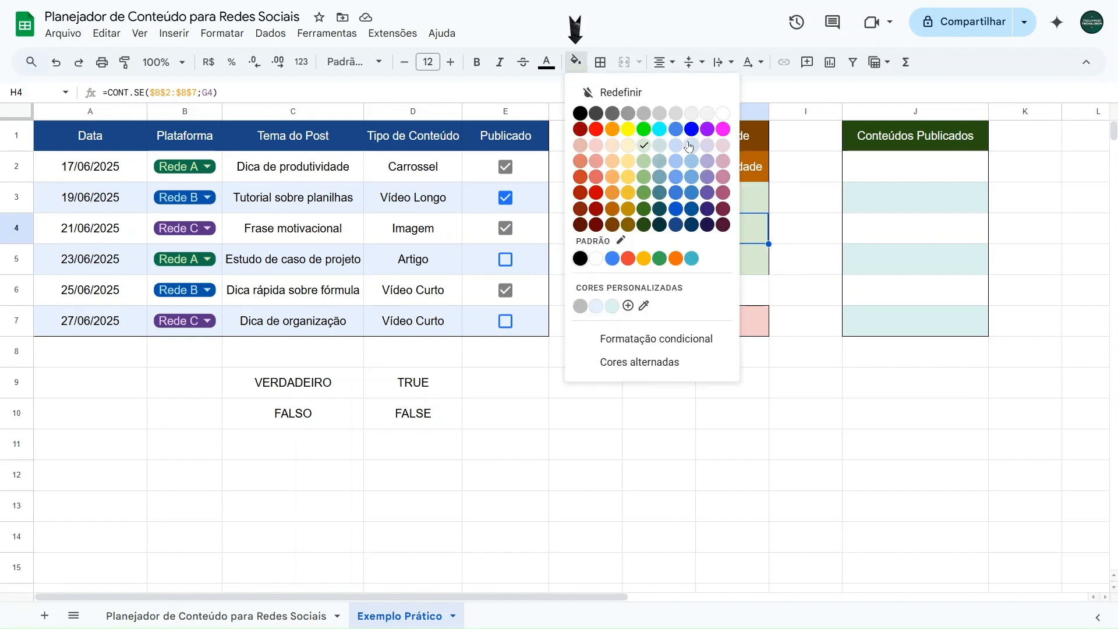
left_click(688, 146)
left_click(733, 259)
left_click(576, 61)
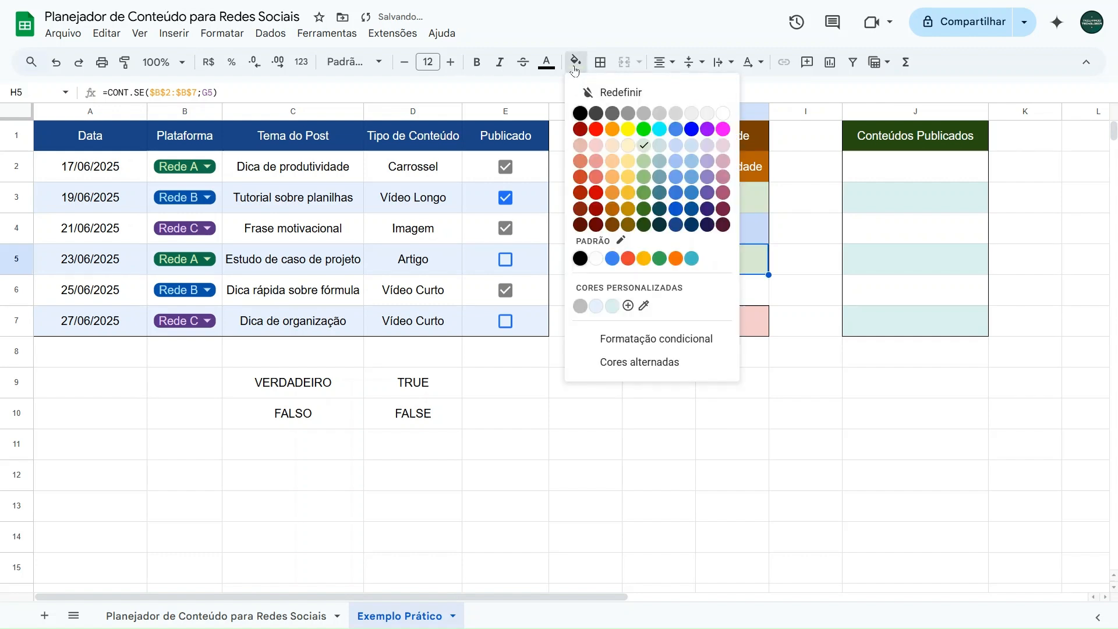
left_click(707, 145)
Step: Apply an outer border around the Conteúdos por Rede table, G1:H5
left_click_drag(698, 138, 702, 265)
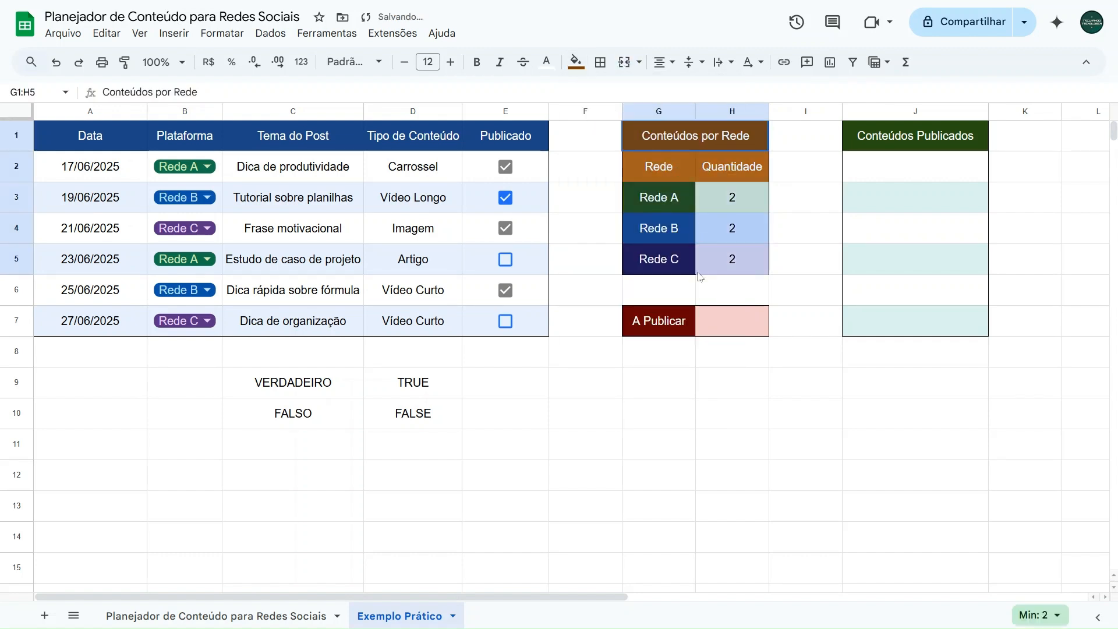
left_click(605, 67)
left_click(704, 93)
left_click(804, 179)
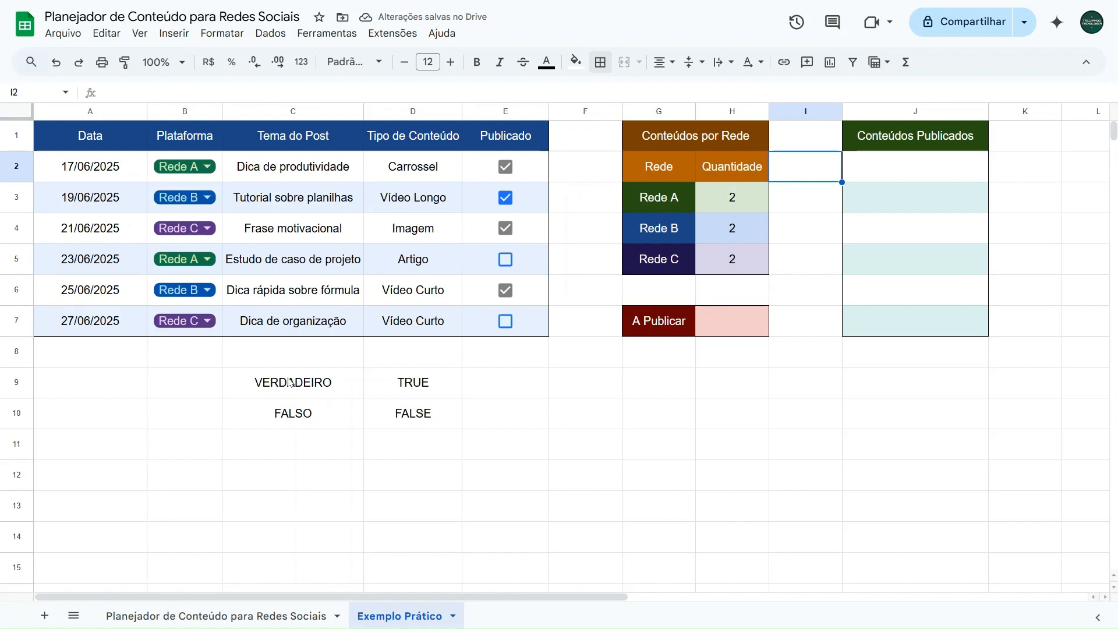
Step: Delete the VERDADEIRO/TRUE and FALSO/FALSE notes in C9:D10 below the planner table
left_click_drag(289, 383, 387, 415)
key("Delete")
left_click(680, 395)
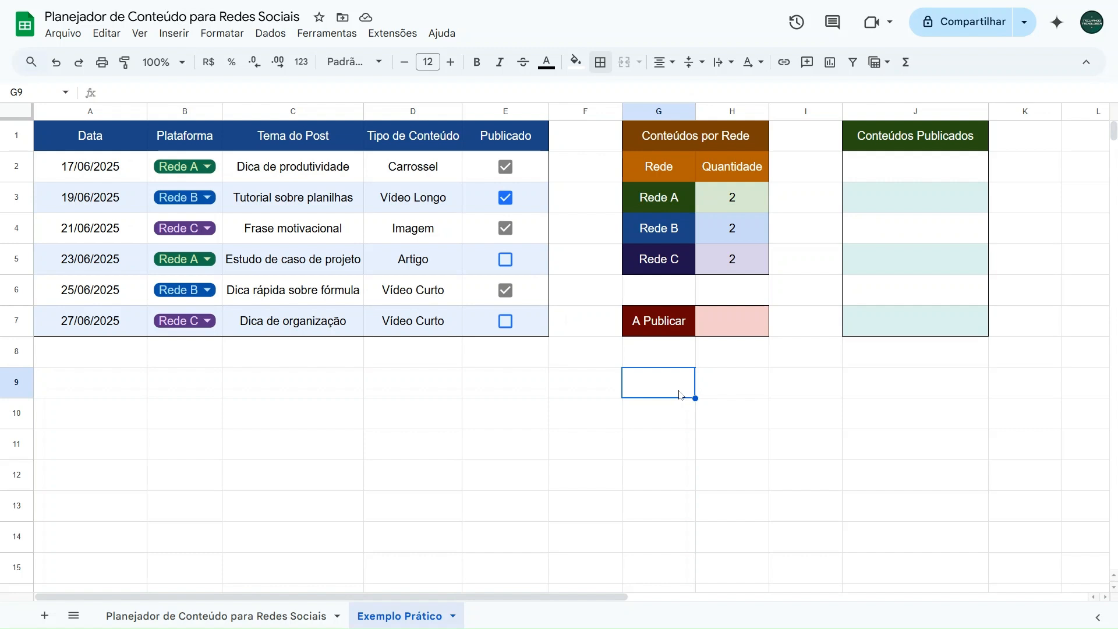
Step: Start a CONT.SE formula in H7 beside A Publicar, using the Publicado checkboxes E2:E7 as its range
left_click(729, 333)
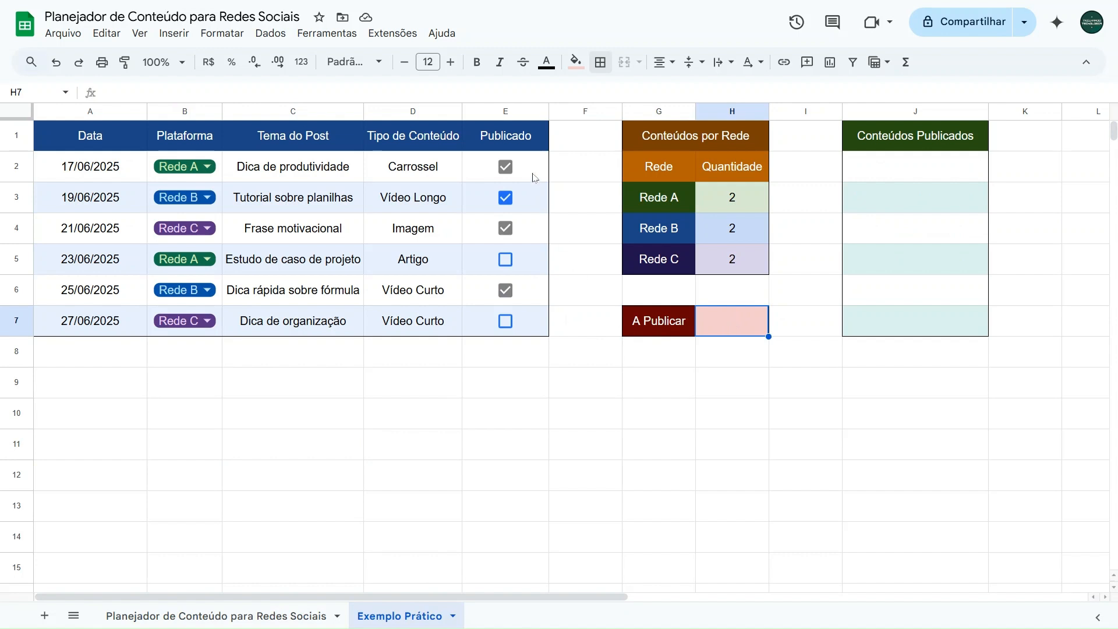
left_click_drag(533, 176, 532, 320)
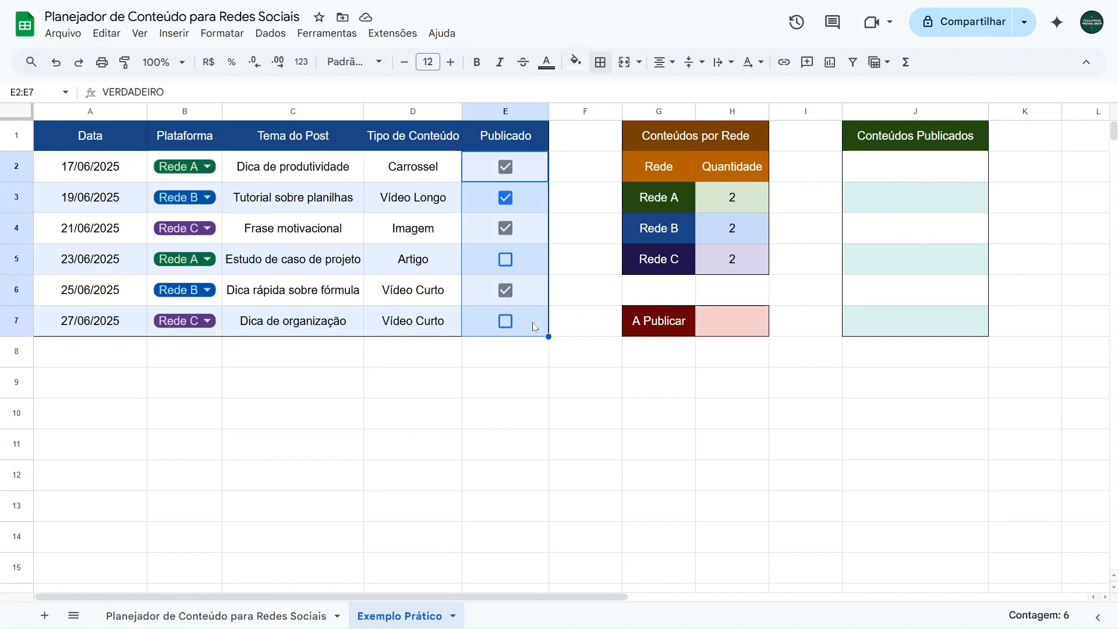
left_click(533, 262)
left_click(536, 325)
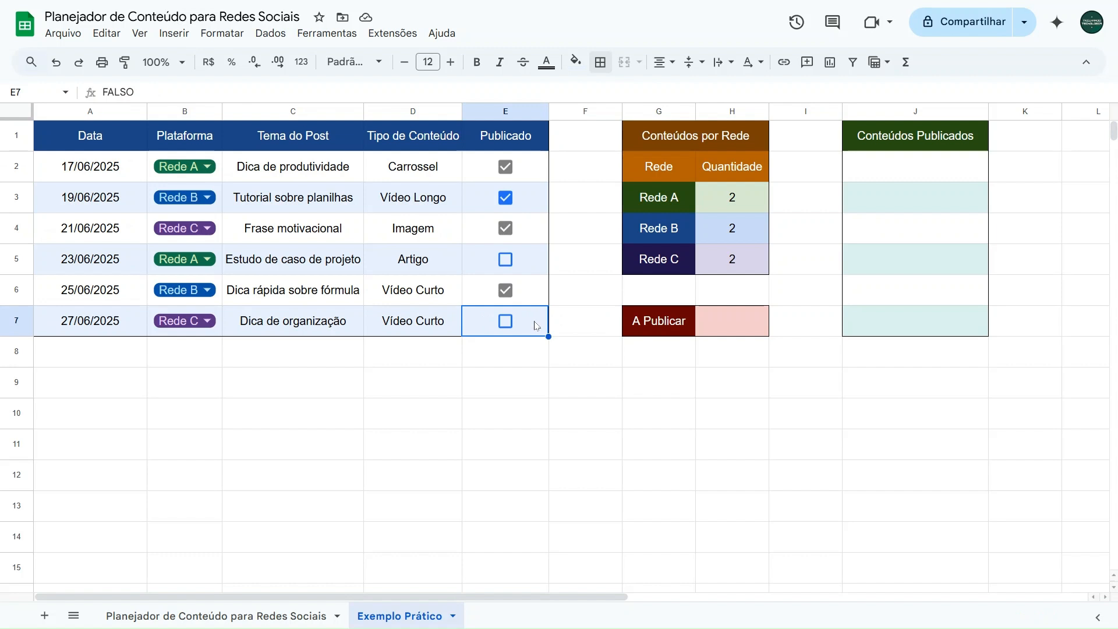
left_click(728, 328)
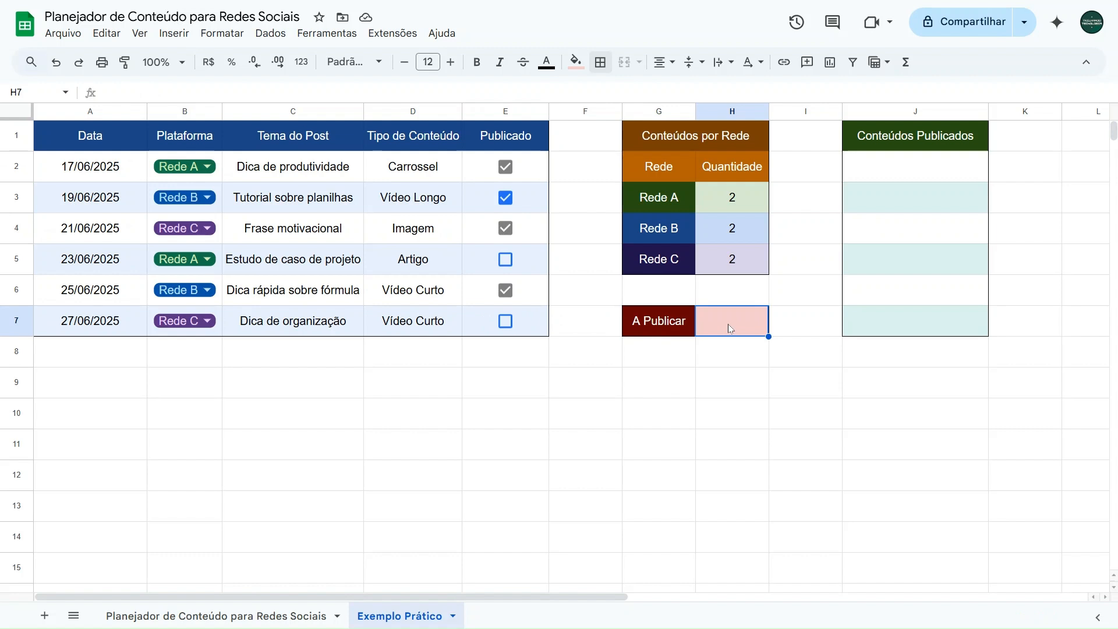
type("=CONT.SE")
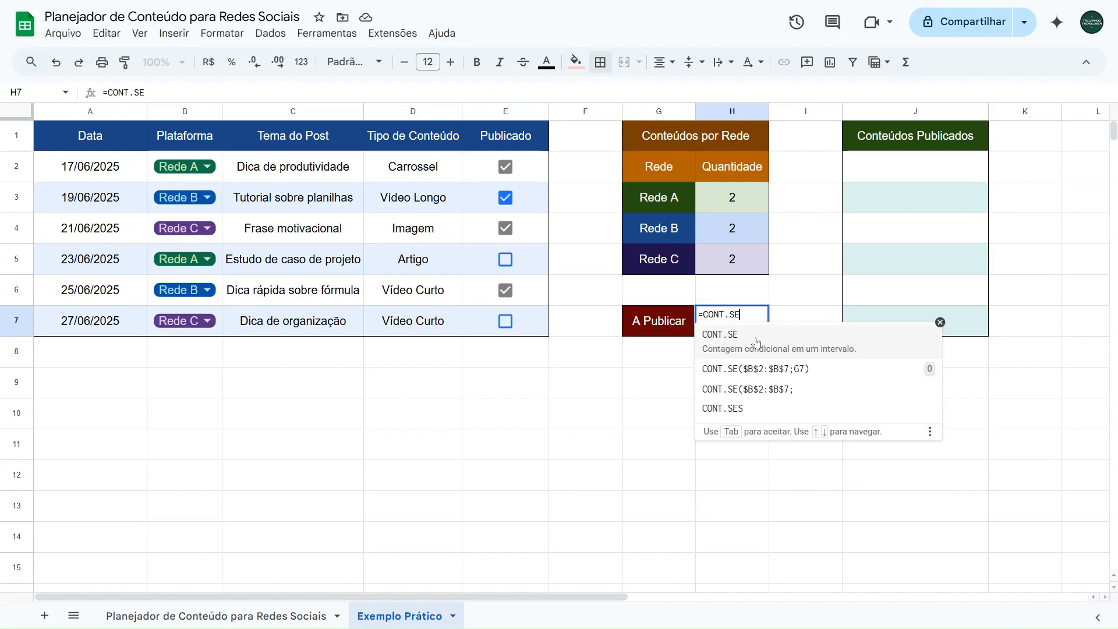
left_click(755, 368)
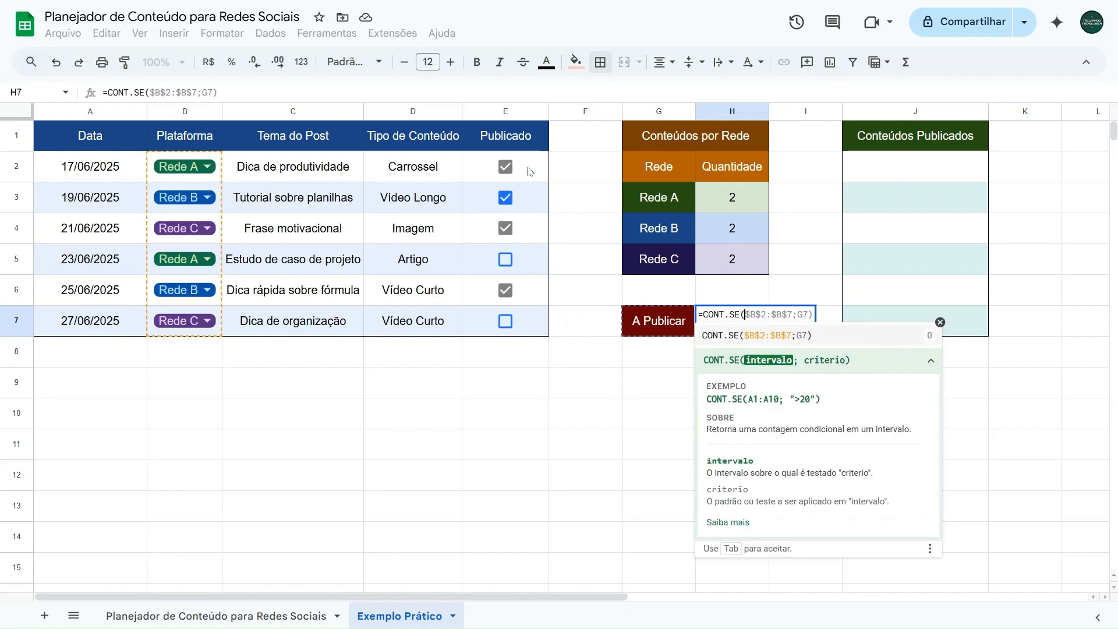
left_click_drag(528, 171, 528, 320)
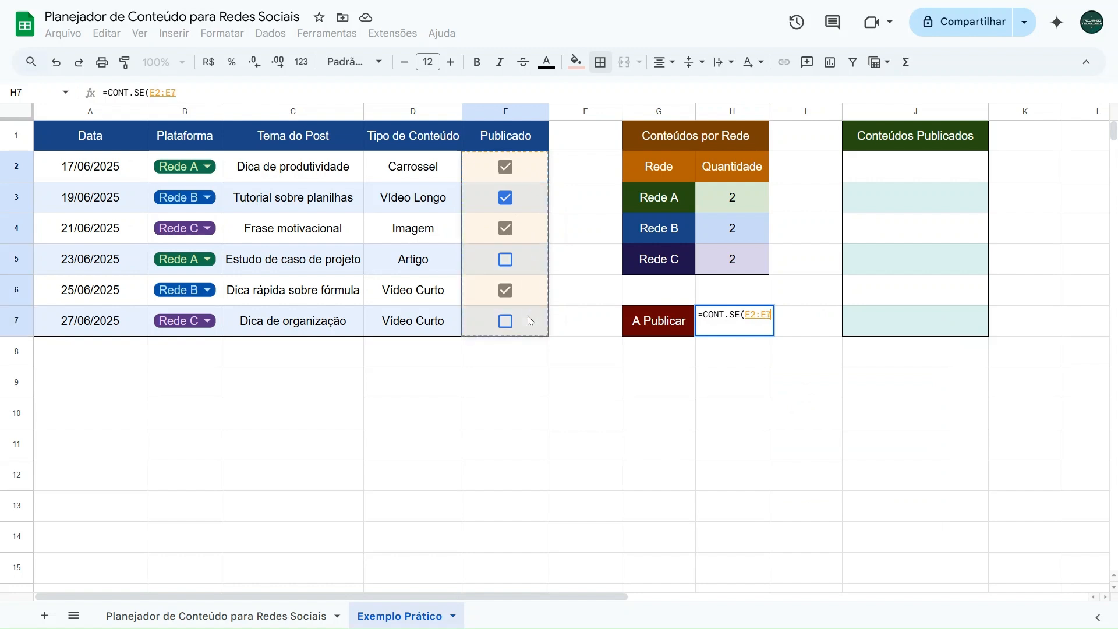
Step: Complete the H7 formula with the criterion FALSO, making it =CONT.SE(E2:E7;FALSO)
type(";")
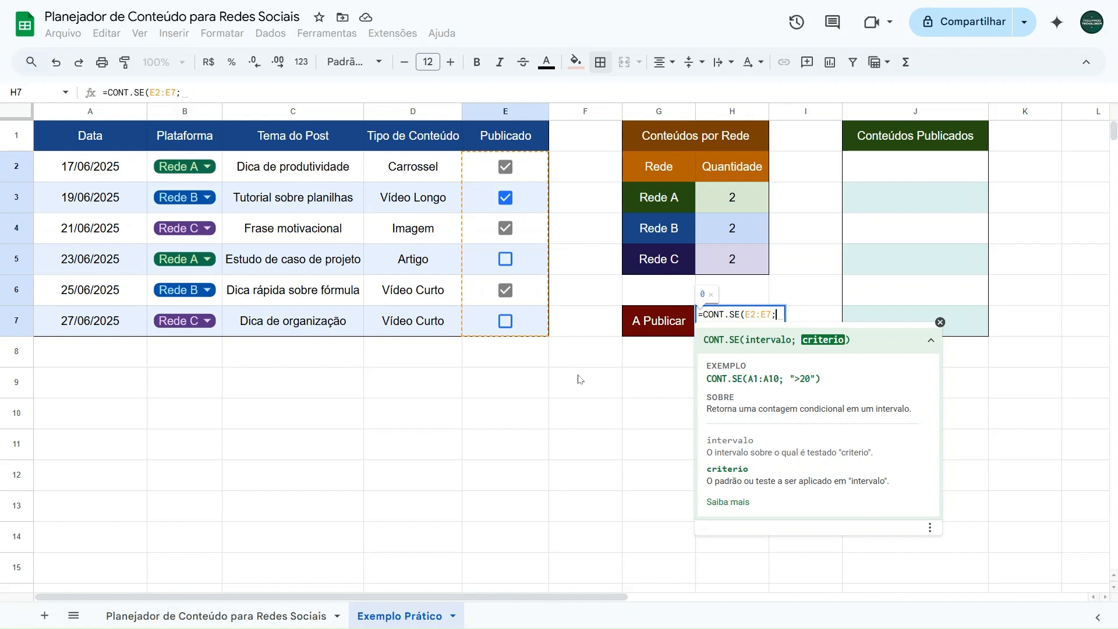
type("fal")
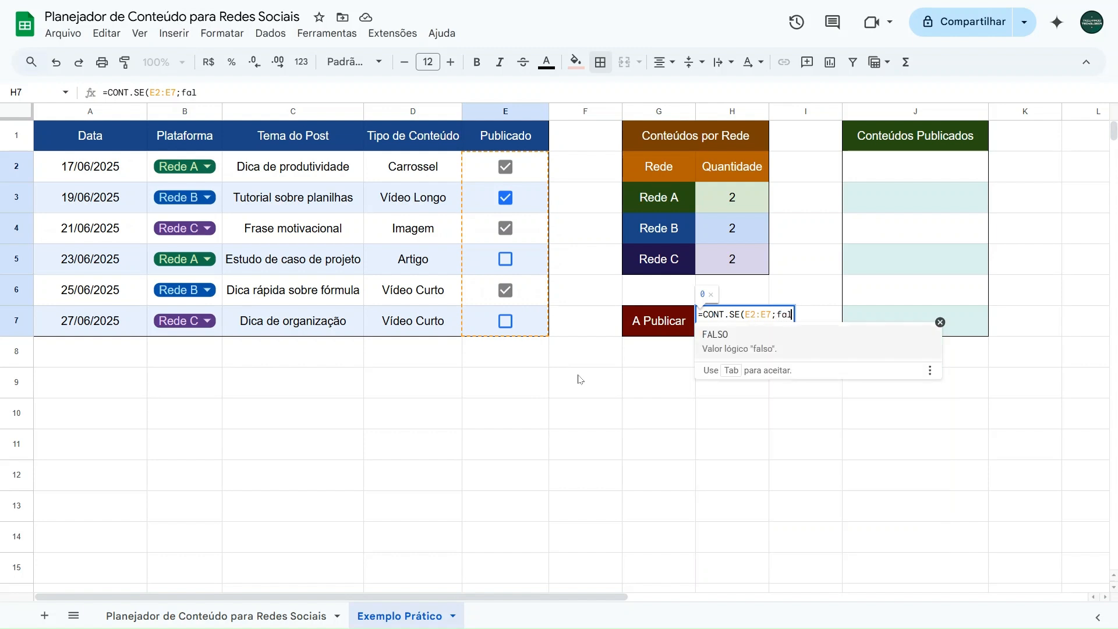
key("BackSpace")
key("BackSpace")
key("BackSpace")
type("FALSO")
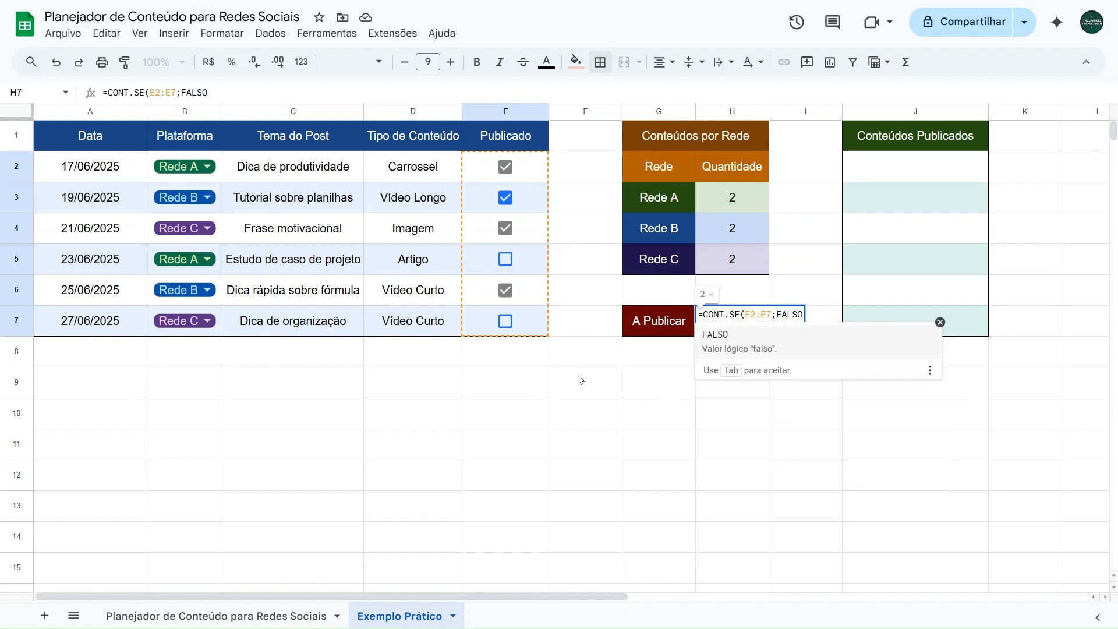
type(")")
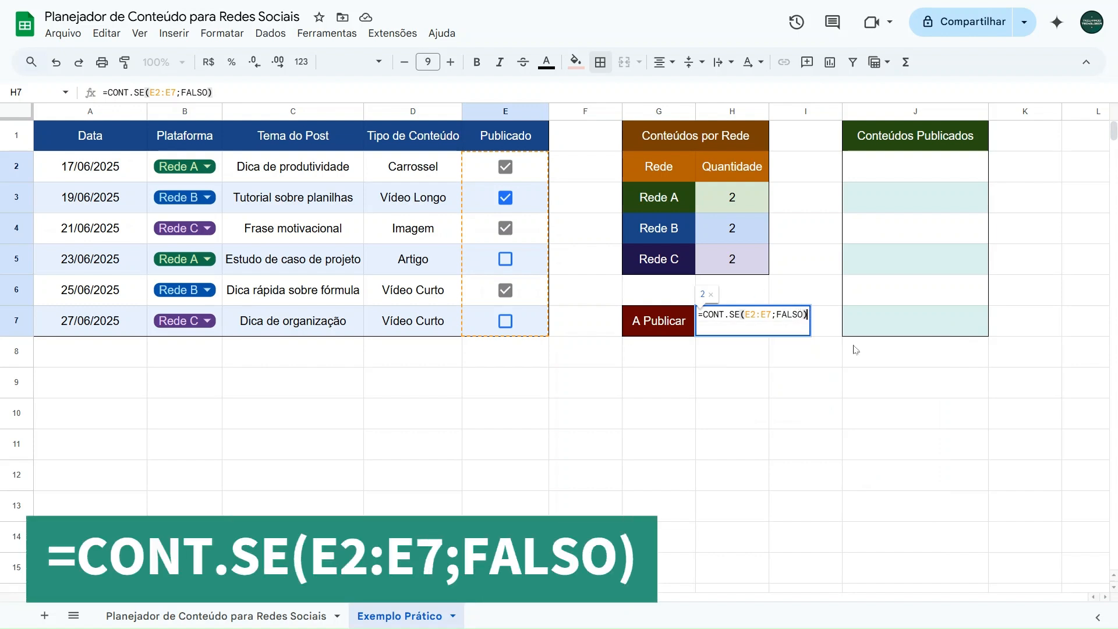
key("Return")
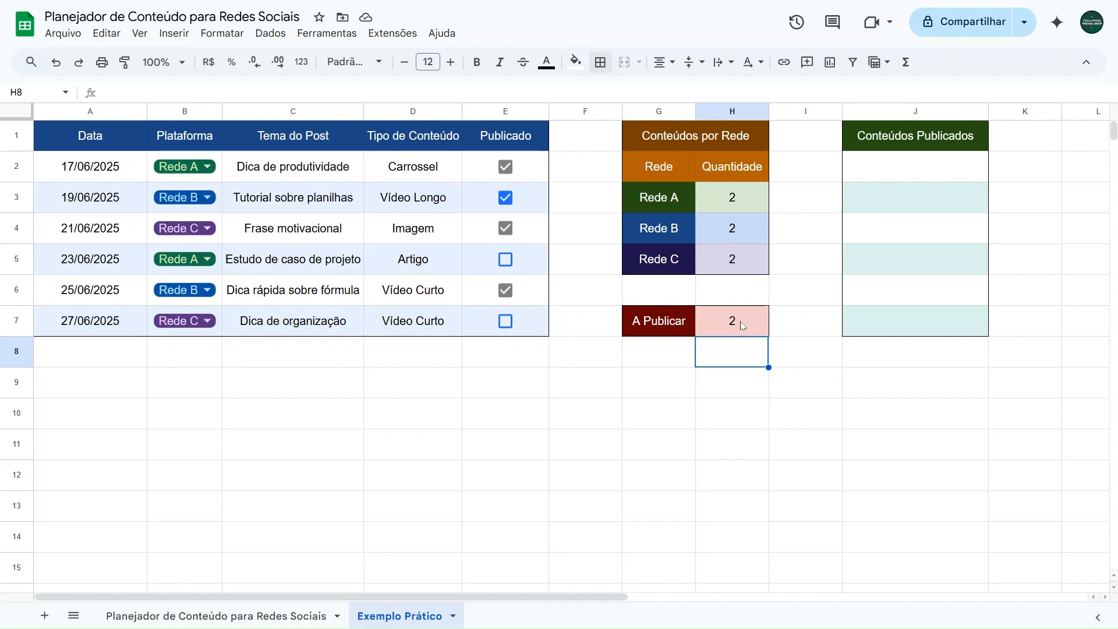
Step: Test the A Publicar count by clearing the Publicado checkboxes in E2, E3, E4 and E6
left_click(506, 228)
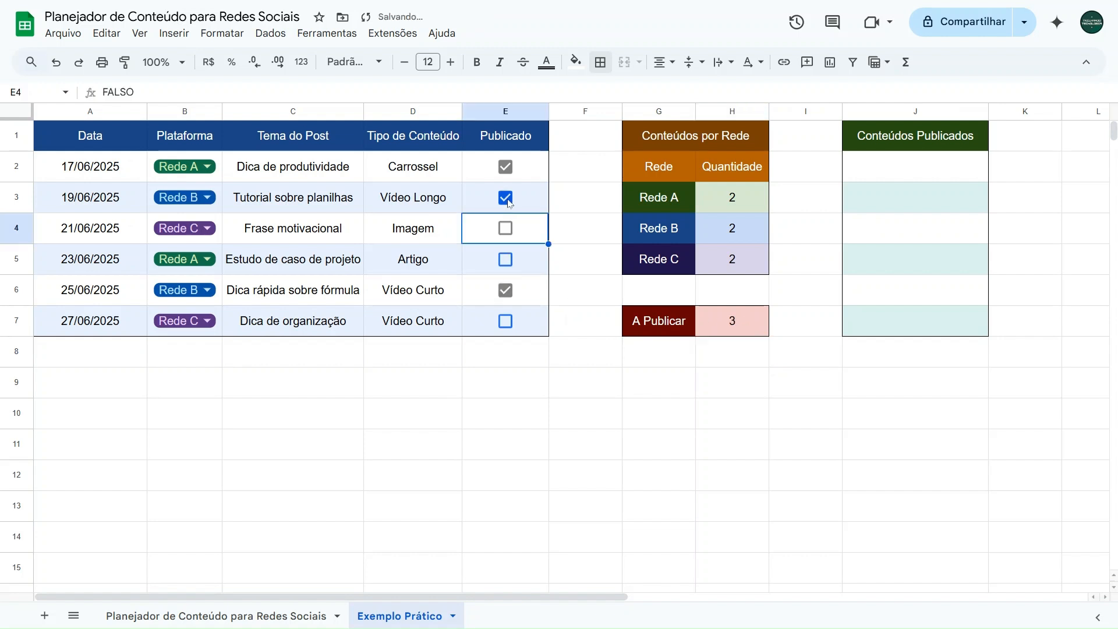
left_click(505, 197)
left_click(505, 167)
left_click(505, 290)
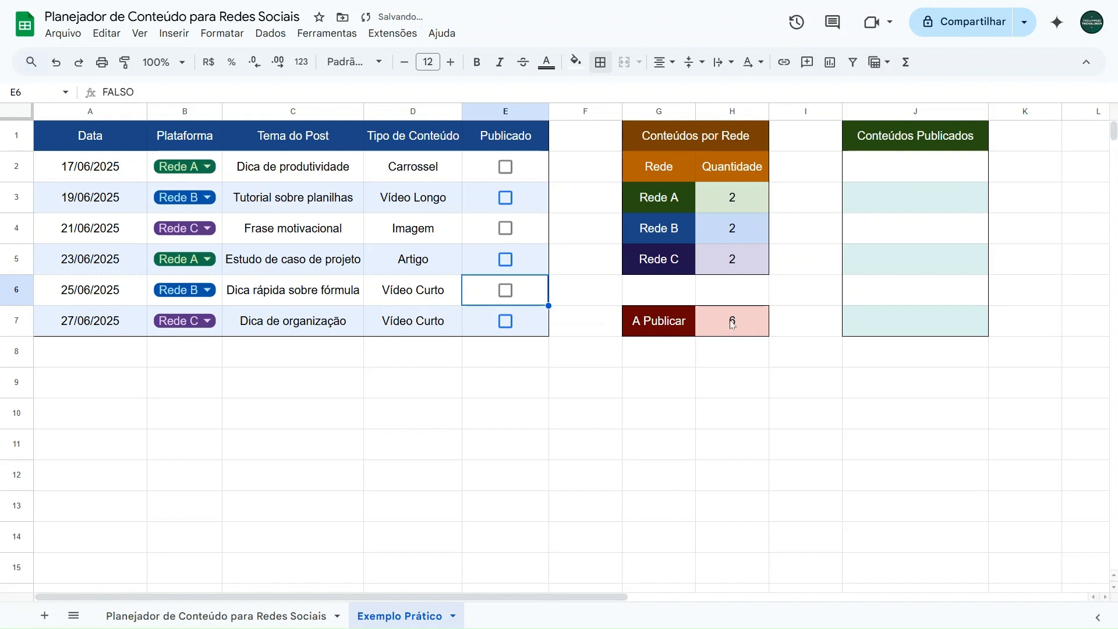
Step: Mark all the Publicado checkboxes in E2:E7 and clear E6 and E4 again
left_click(506, 168)
left_click(506, 197)
left_click(505, 227)
left_click(505, 260)
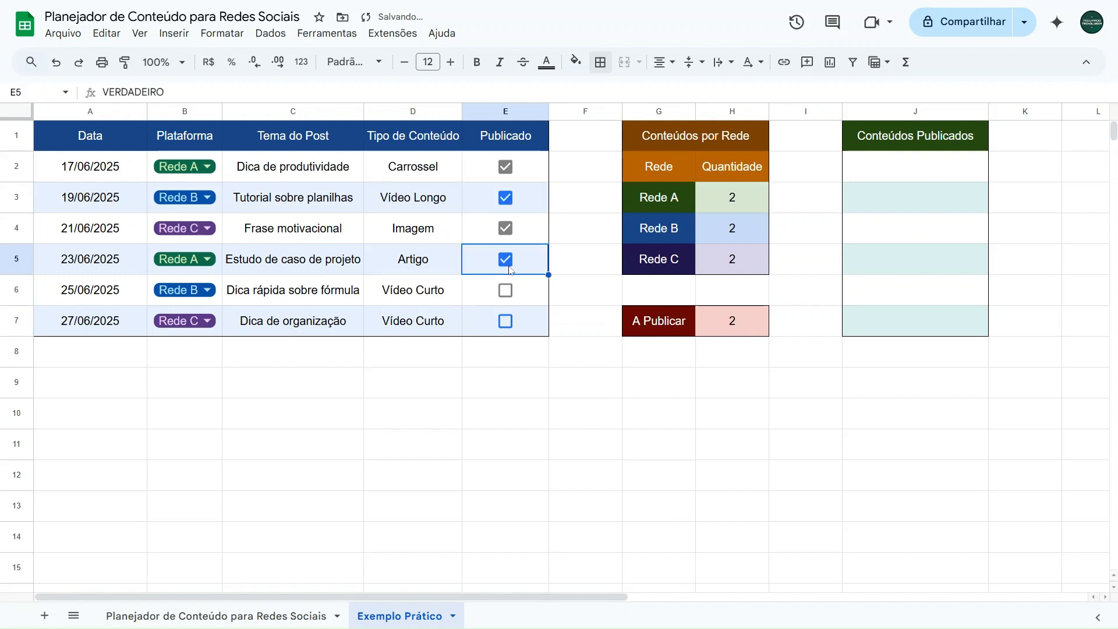
left_click(506, 290)
left_click(505, 320)
left_click(506, 290)
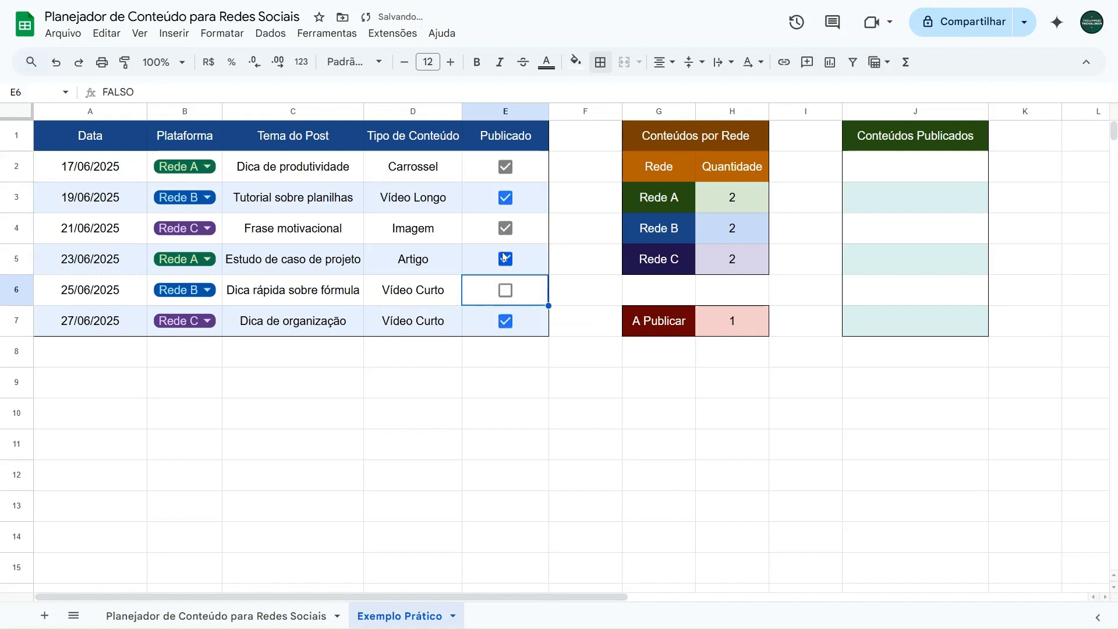
left_click(505, 228)
Step: Start a QUERY formula in J2 under Conteúdos Publicados, with the planner range A2:E7 as its data
left_click_drag(913, 167, 910, 337)
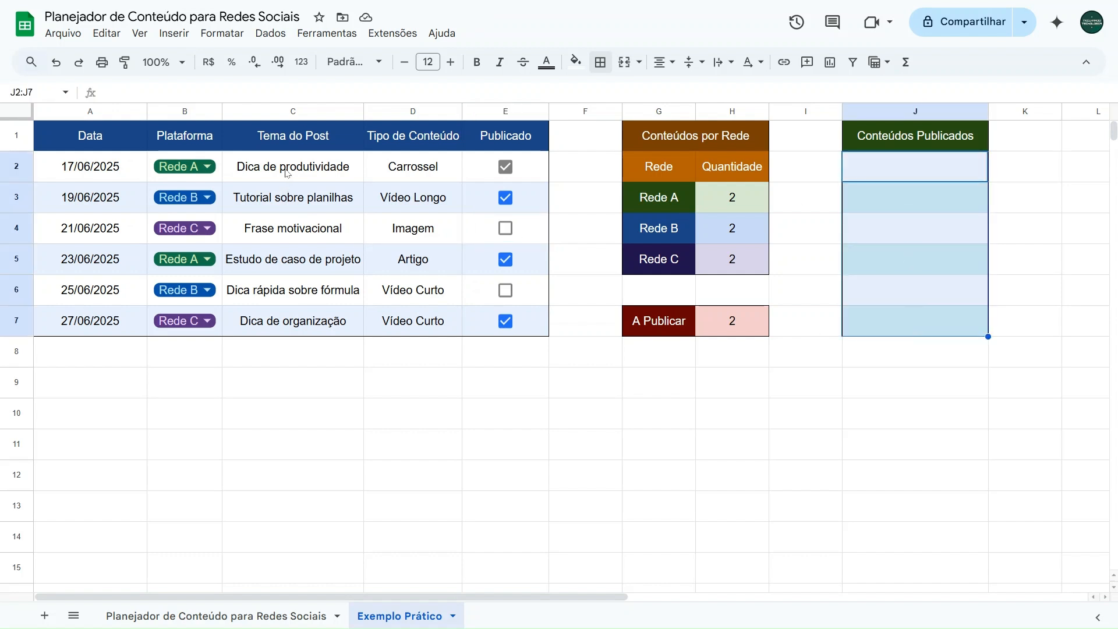
left_click(917, 169)
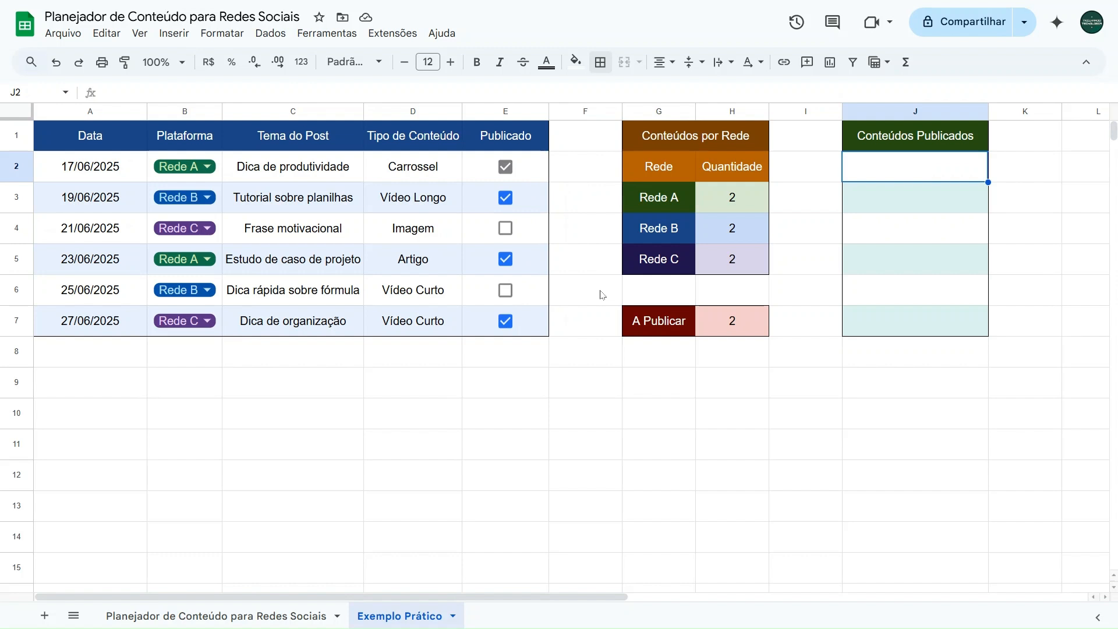
type("=query")
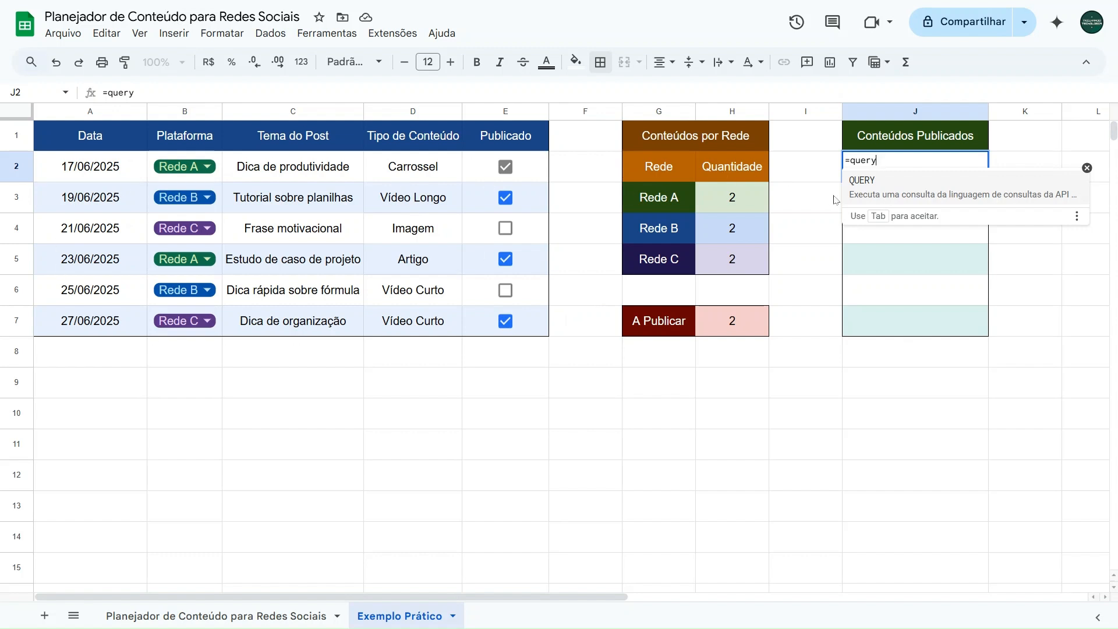
left_click(881, 197)
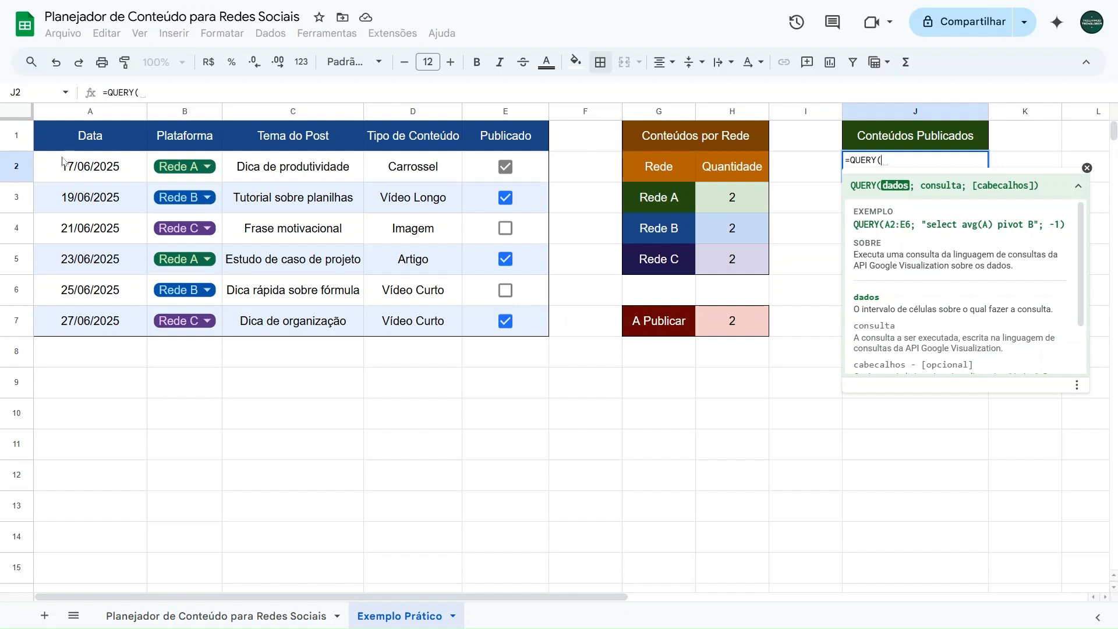
left_click_drag(65, 168, 527, 318)
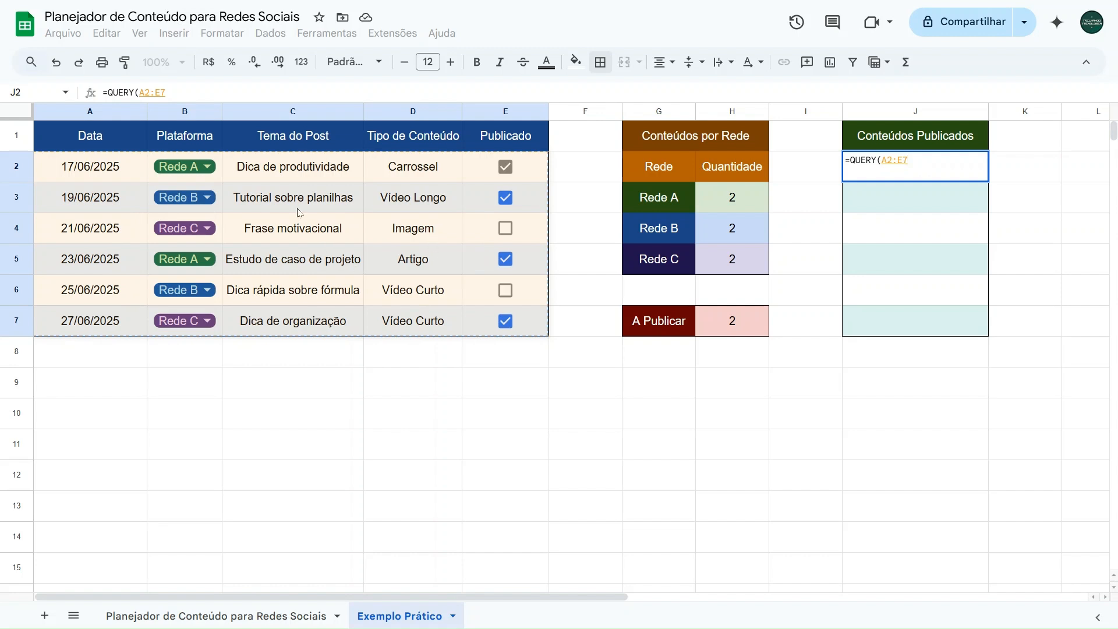
Step: Add a query argument to the J2 formula that selects column C, using the text "SELECT C"
left_click(191, 93)
type(";")
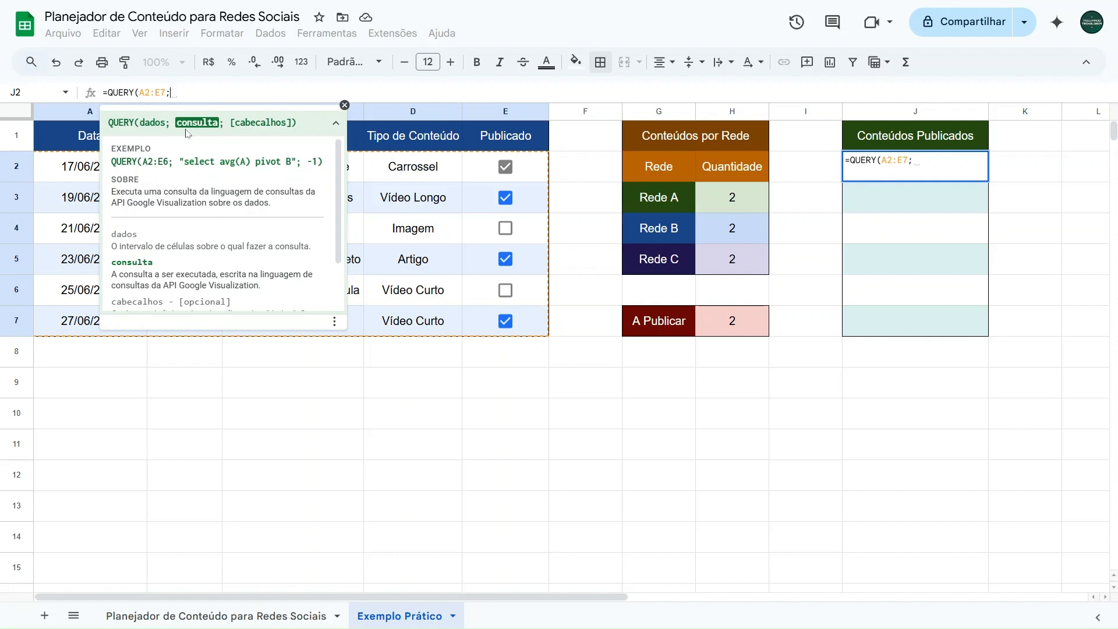
type("\"\"")
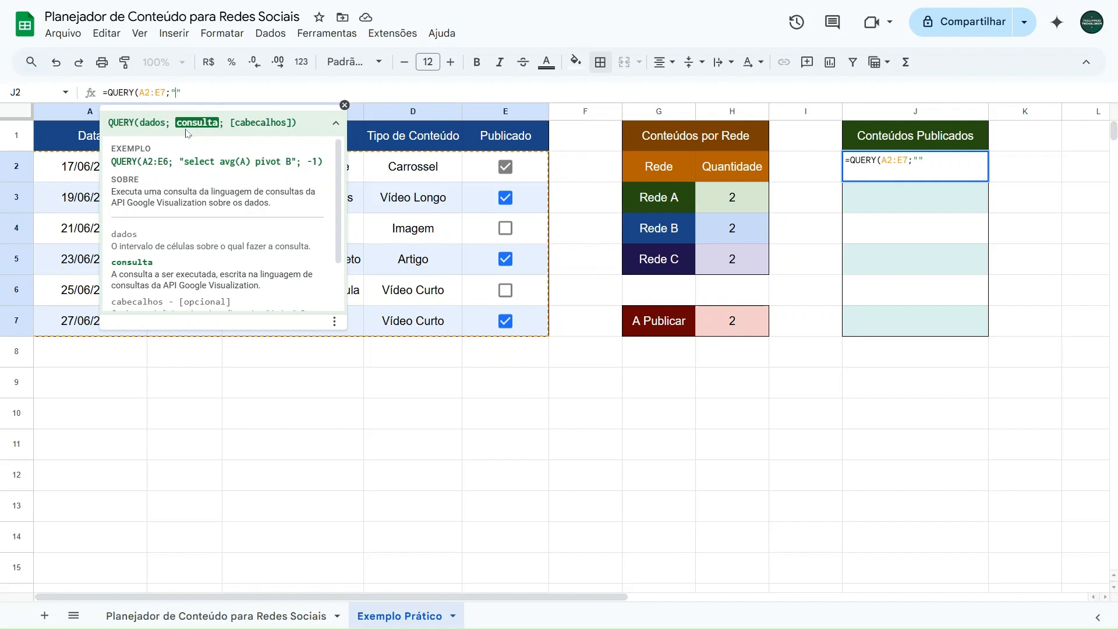
type("SELECT")
left_click(329, 127)
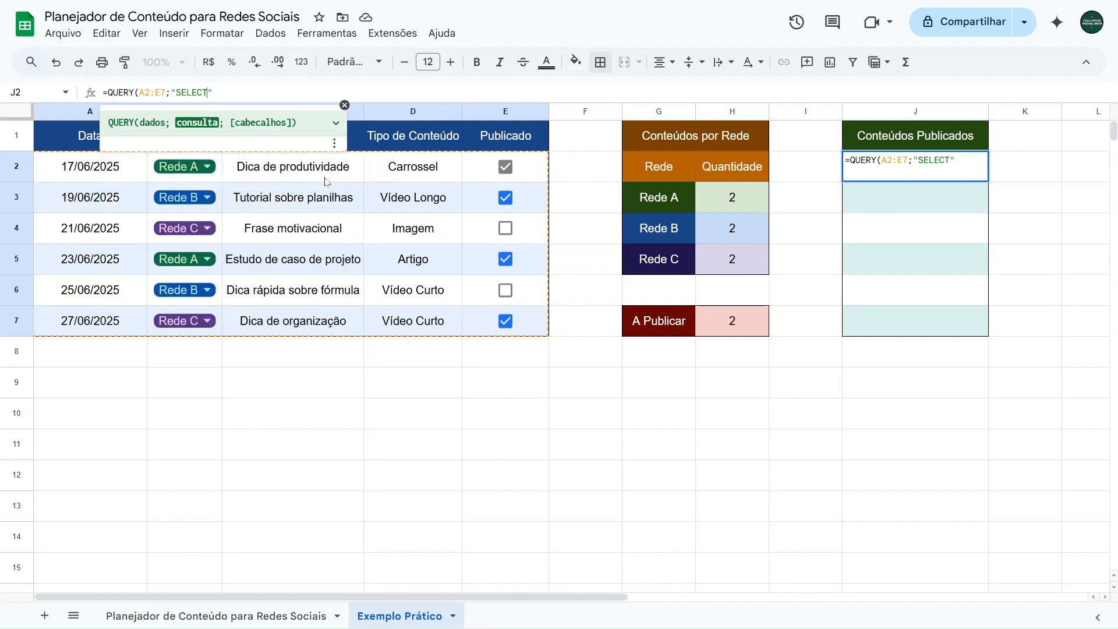
type("C")
left_click(345, 105)
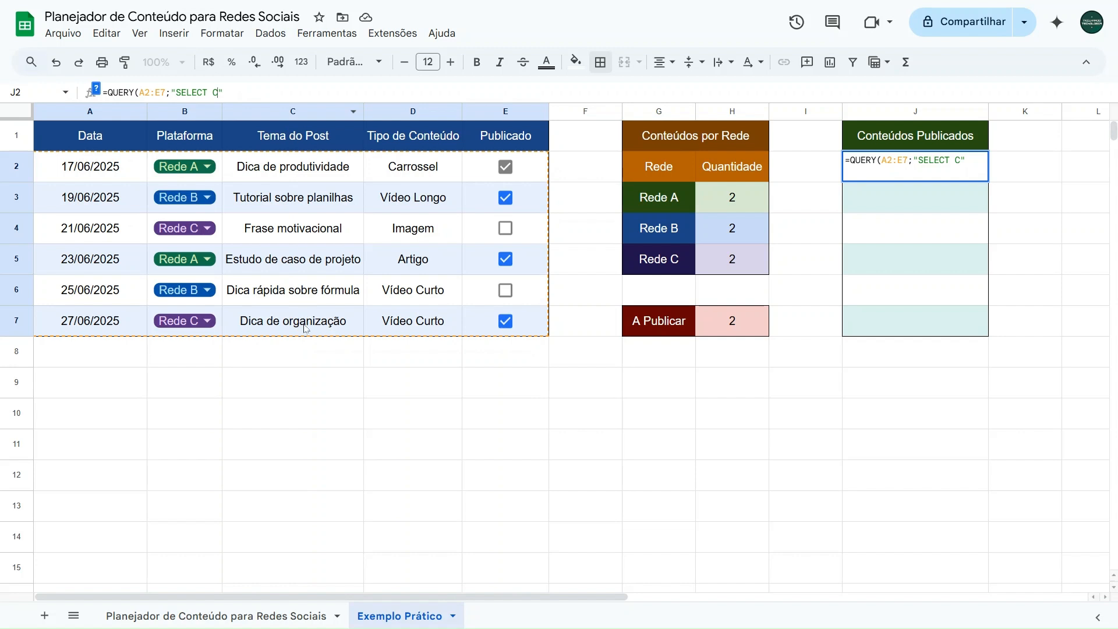
Step: Complete the J2 formula with the condition E = TRUE, making it =QUERY(A2:E7;"SELECT C WHERE E = TRUE")
type("WHERE E")
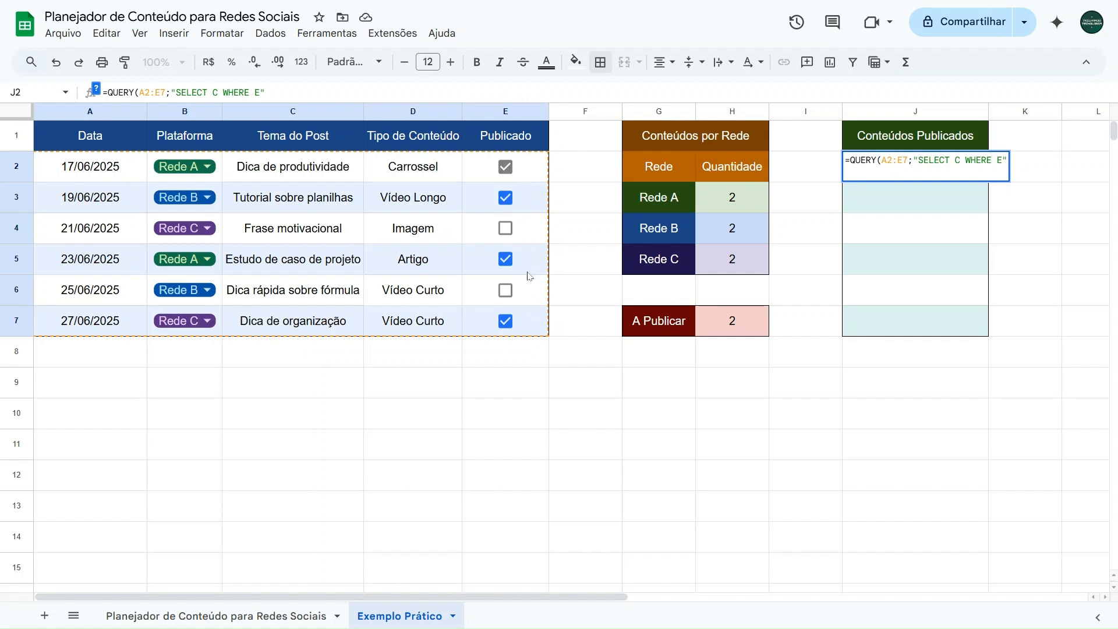
type(" = TRUE")
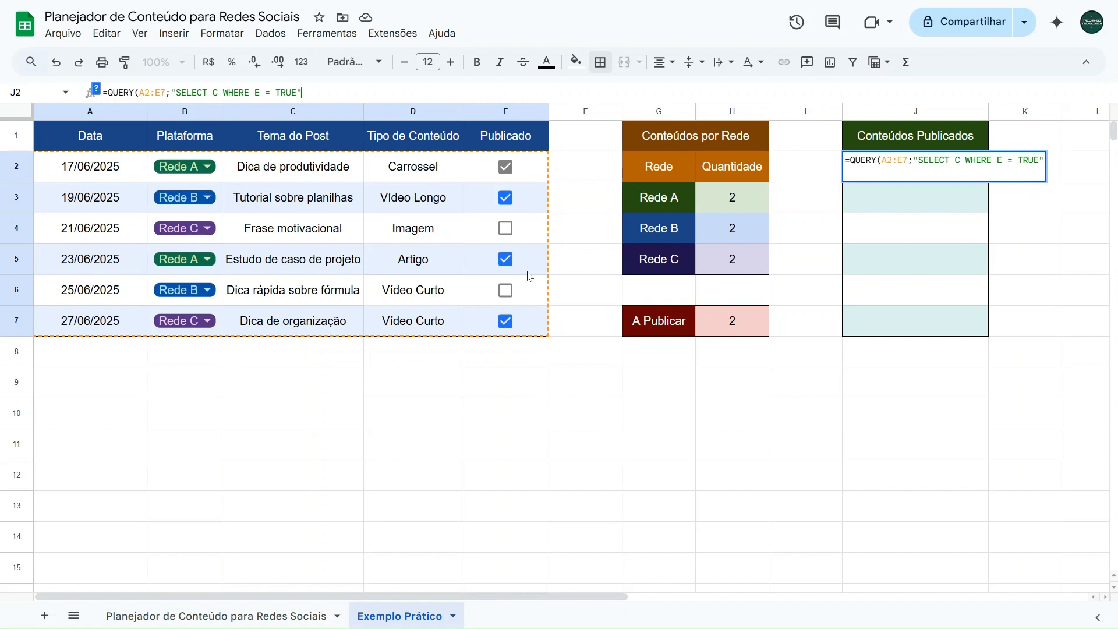
type(")")
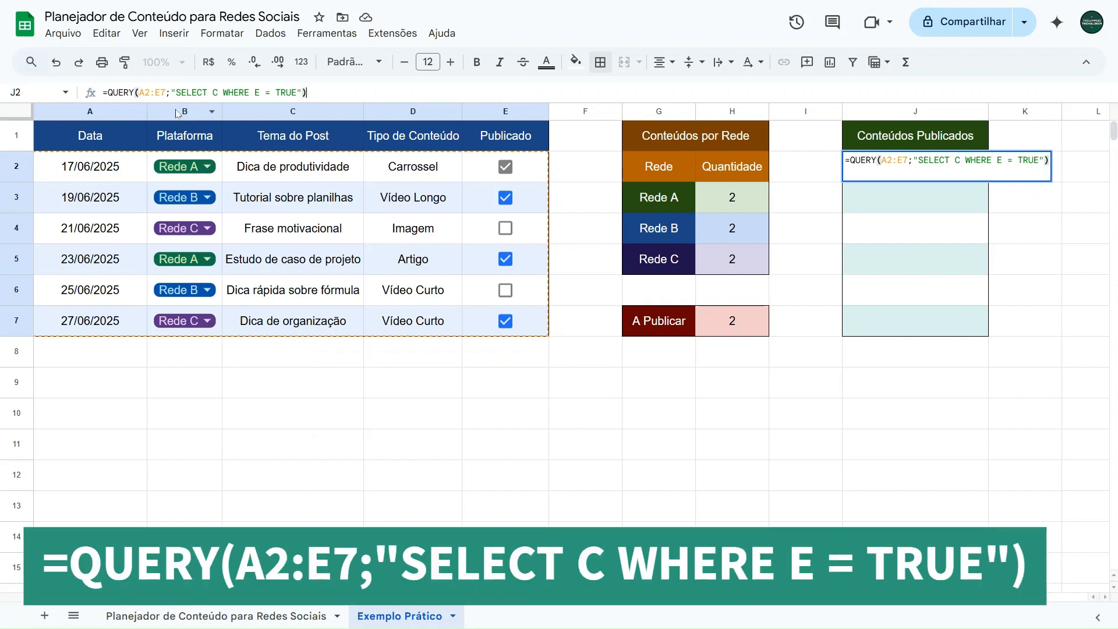
left_click_drag(176, 92, 298, 92)
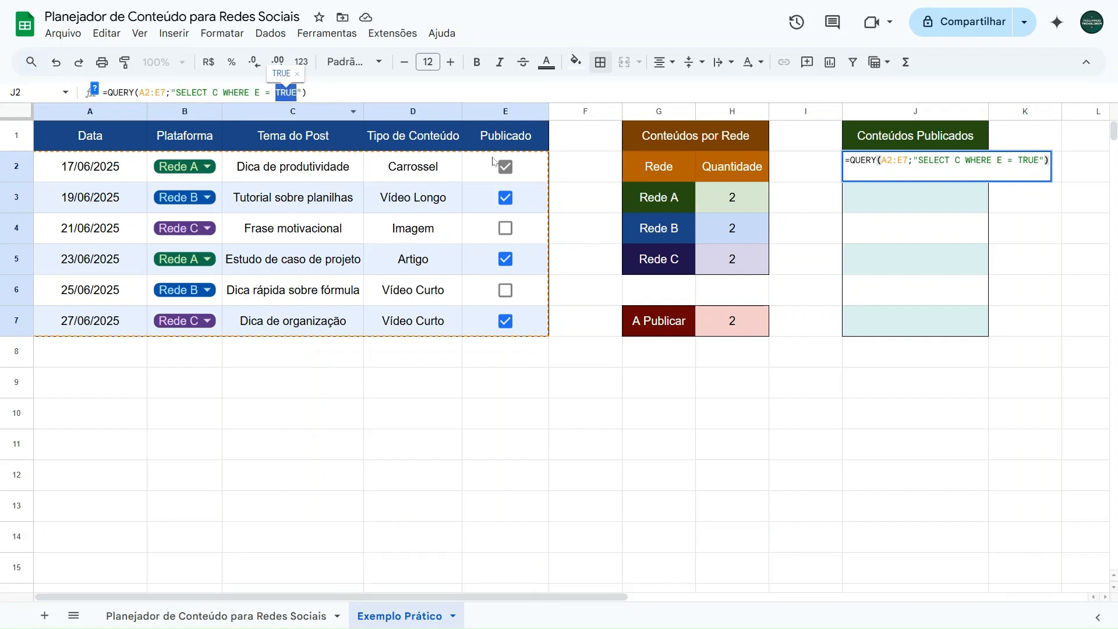
left_click(329, 95)
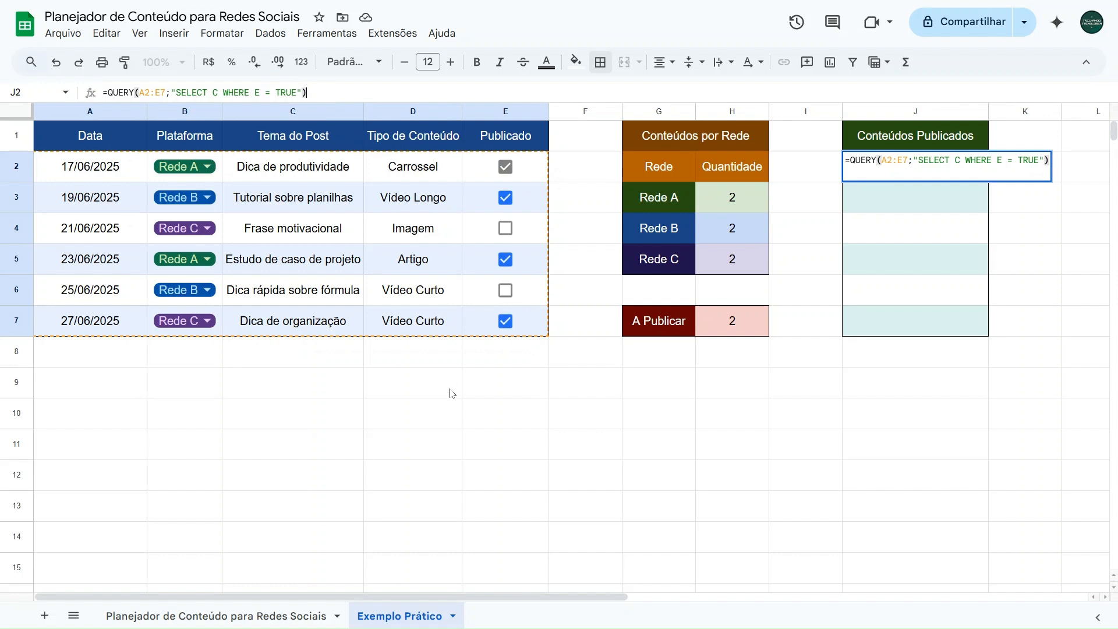
key("Return")
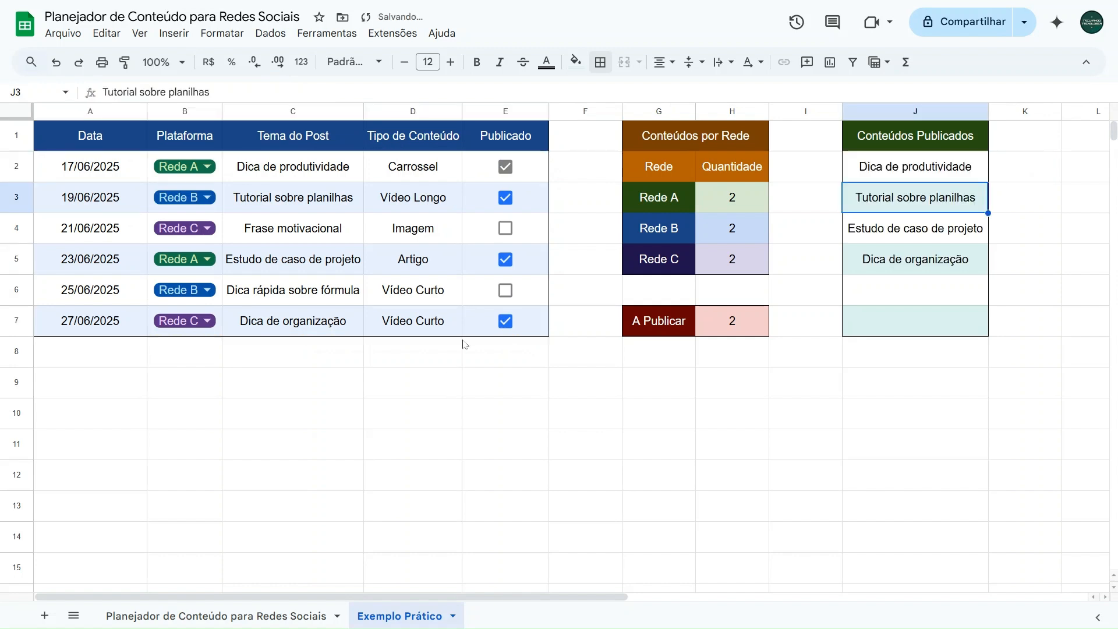
Step: Test the Conteúdos Publicados list by clearing the Publicado checkboxes in E7, E5 and E3
left_click(506, 320)
left_click(505, 258)
left_click(505, 197)
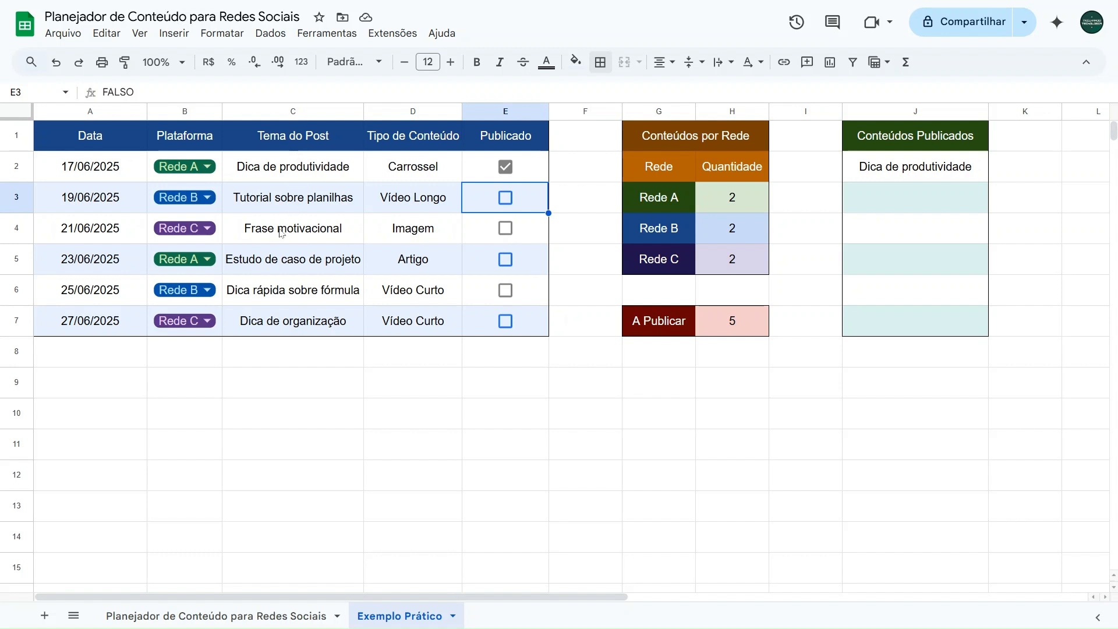
Step: Mark the Publicado checkboxes in E3 through E7 so every planned post counts as published
left_click(506, 228)
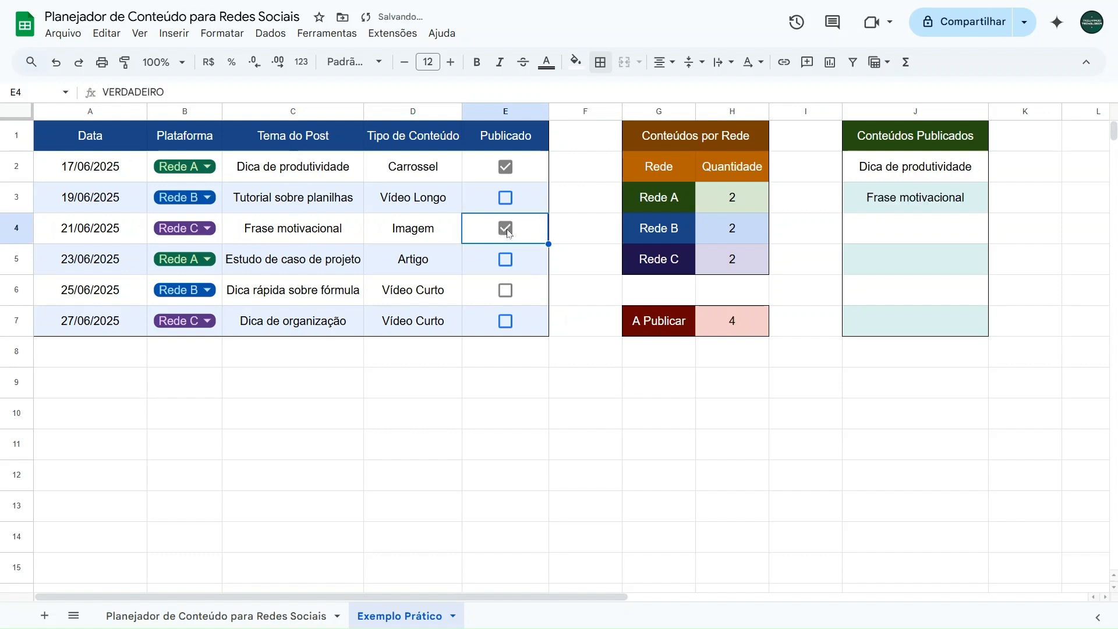
left_click(505, 198)
left_click(505, 259)
left_click(505, 290)
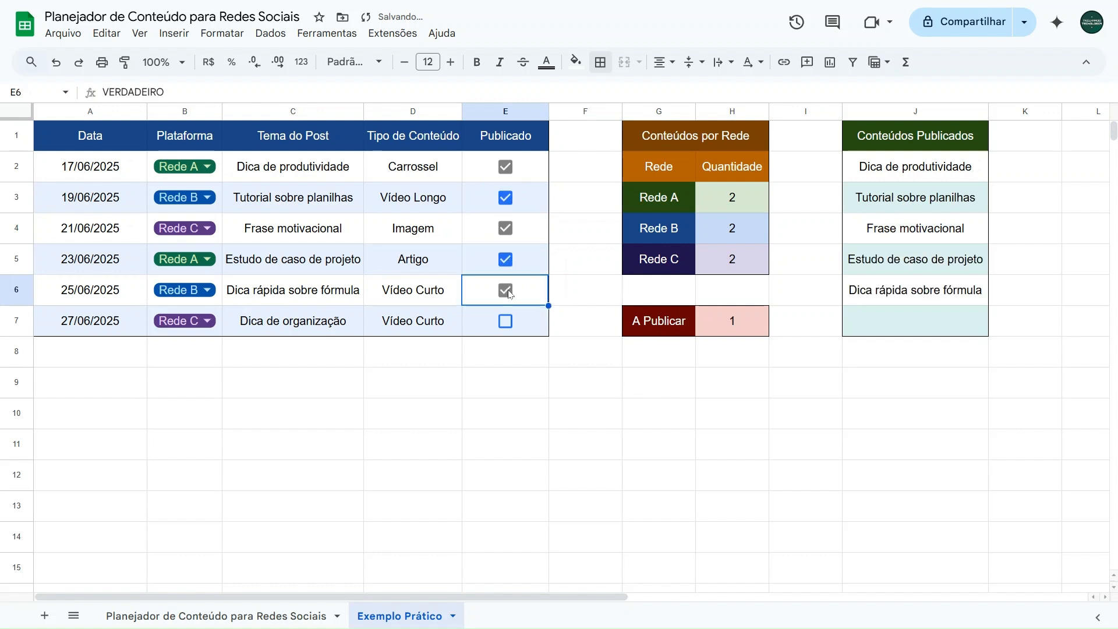
left_click(506, 322)
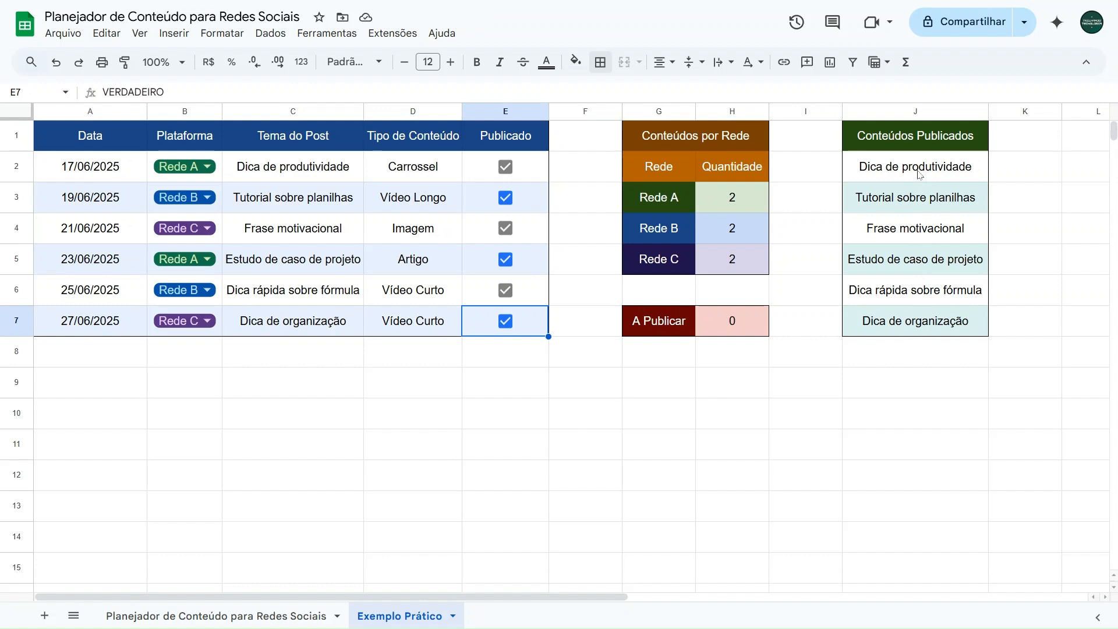
Step: Review row 2's date, platform dropdown and Publicado checkbox, toggling E2 off and on, and inspect the formulas in H3 and J2
double_click(98, 173)
key("Escape")
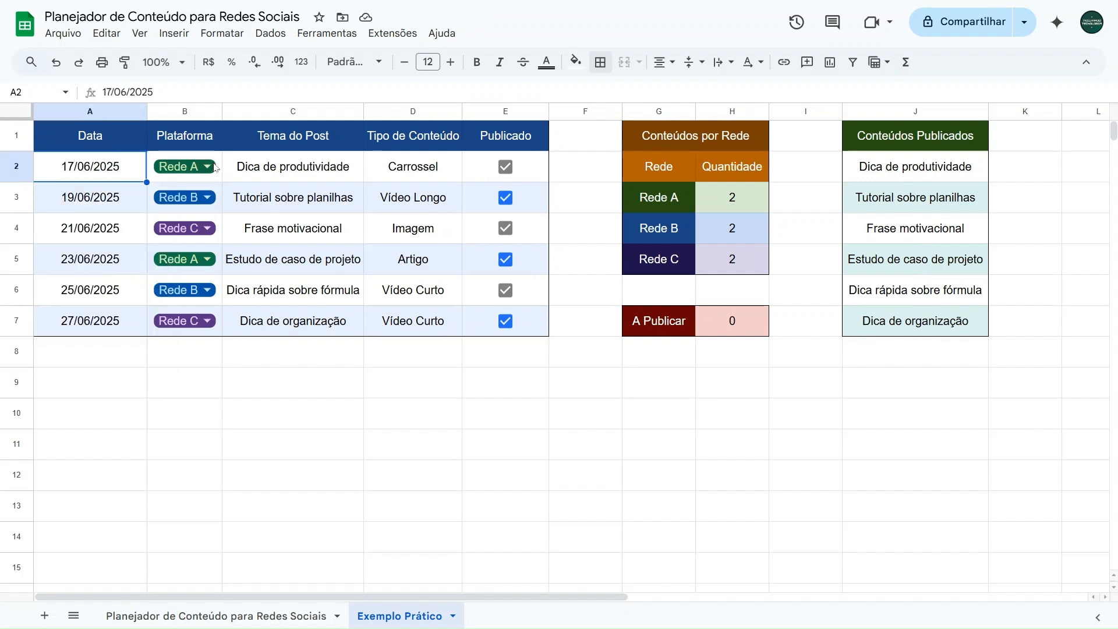
left_click(207, 166)
key("Escape")
left_click(506, 167)
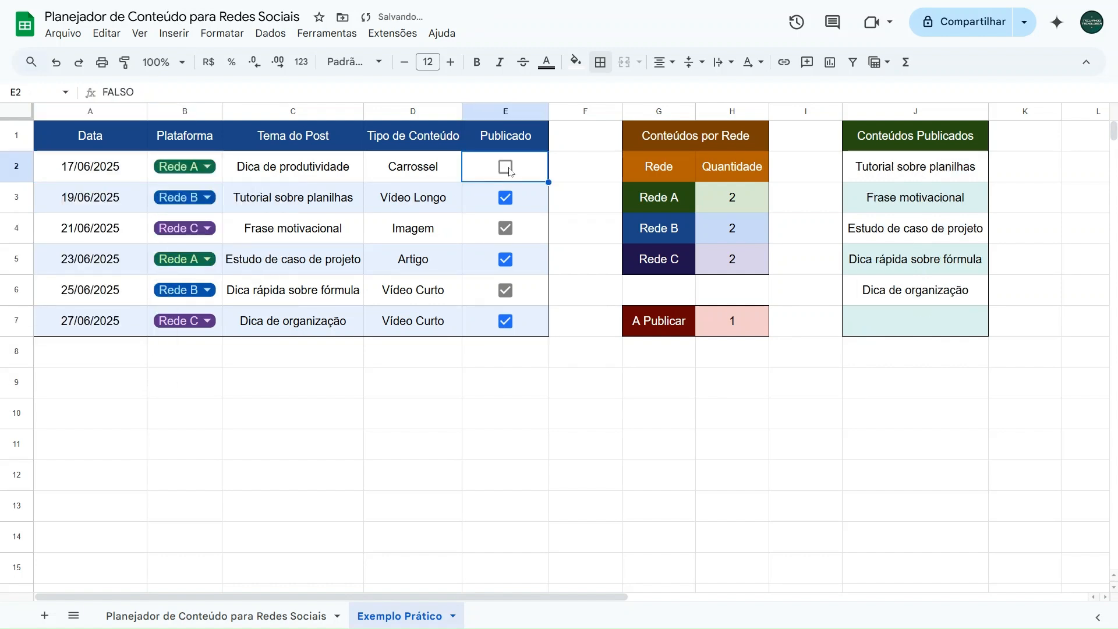
left_click(506, 169)
left_click(706, 200)
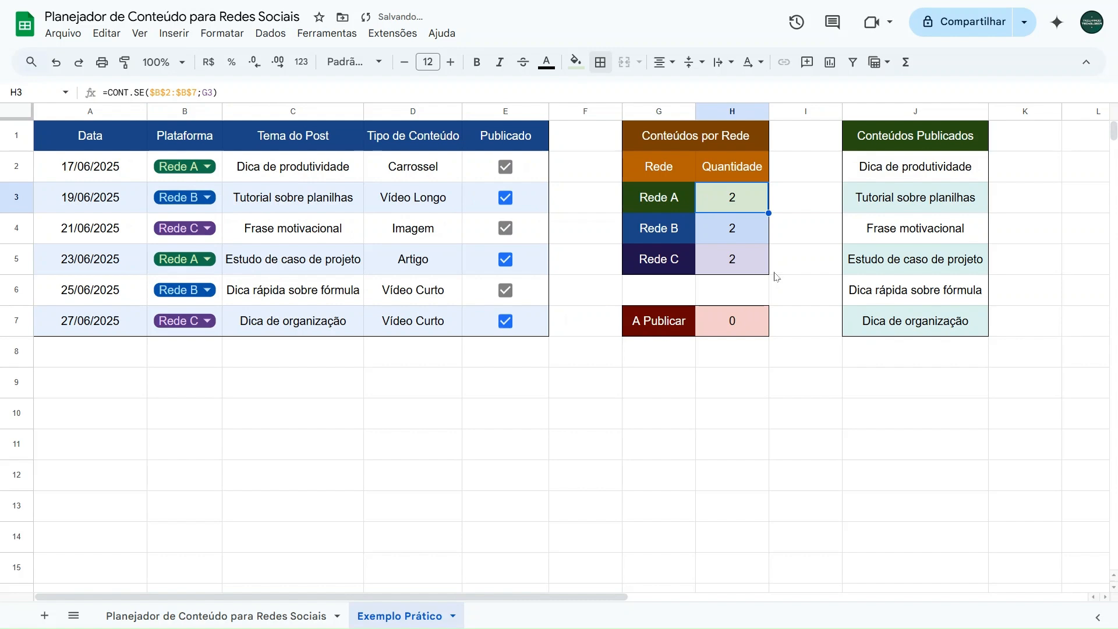
left_click(900, 170)
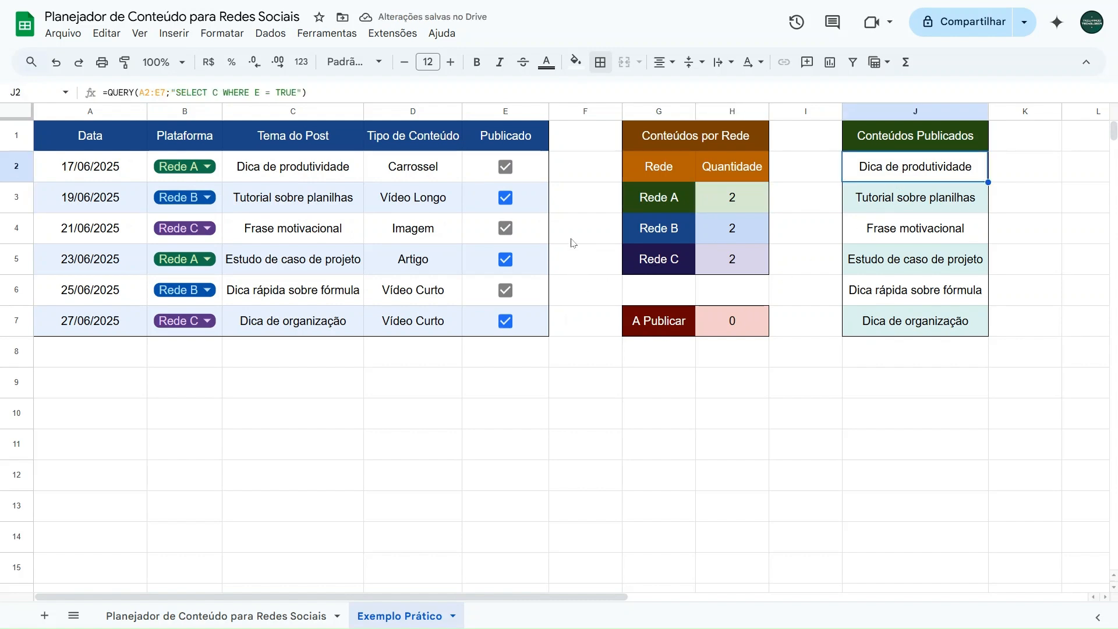